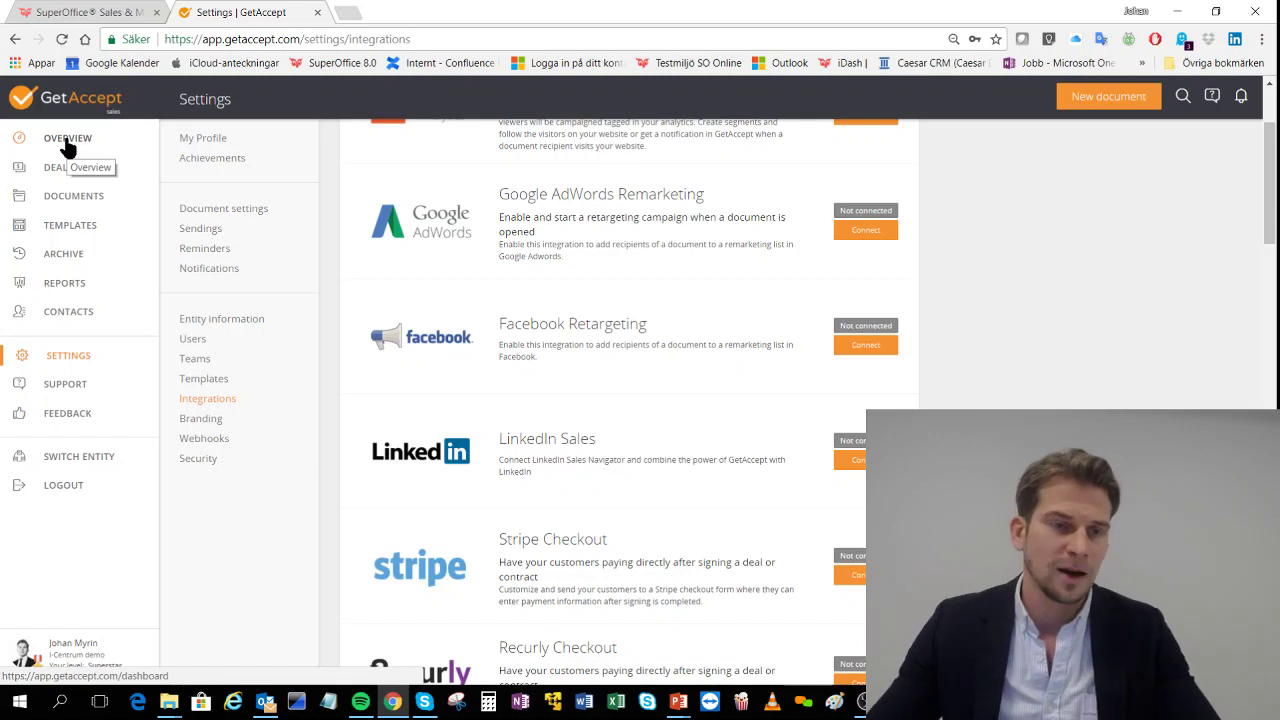
Go to the Overview page and start a new document of the Presentation type
click(67, 140)
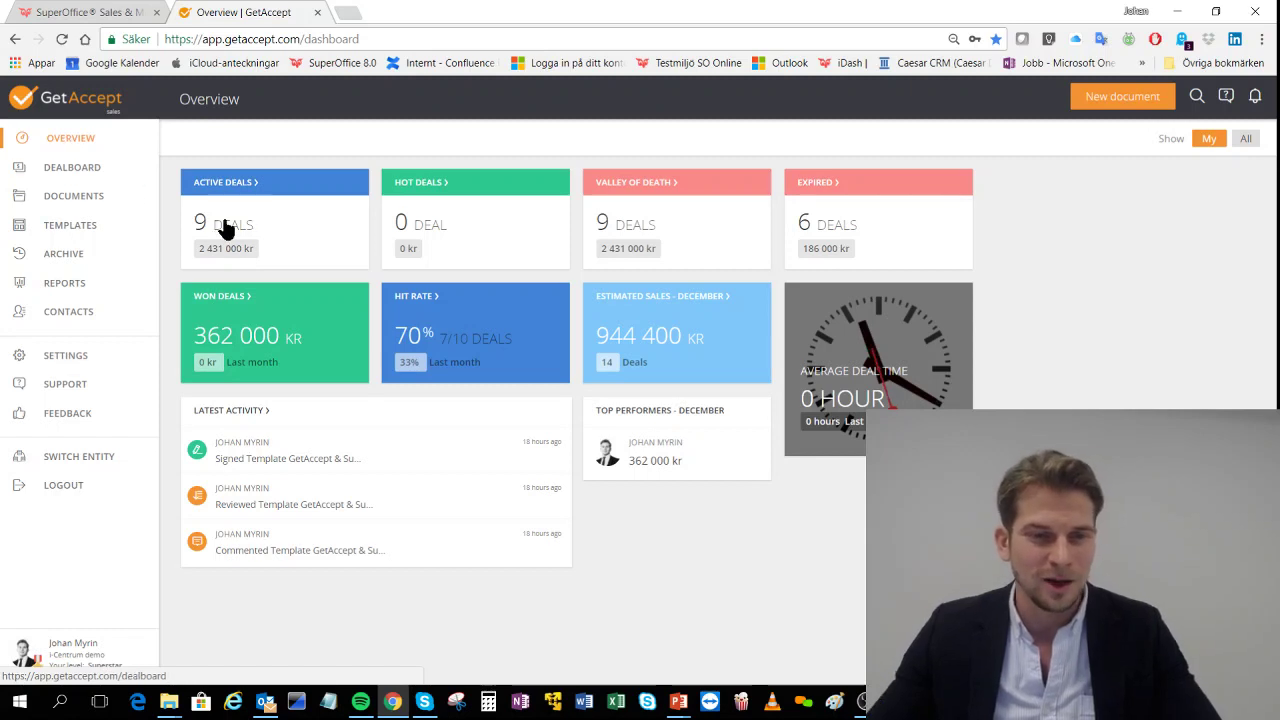
click(1144, 100)
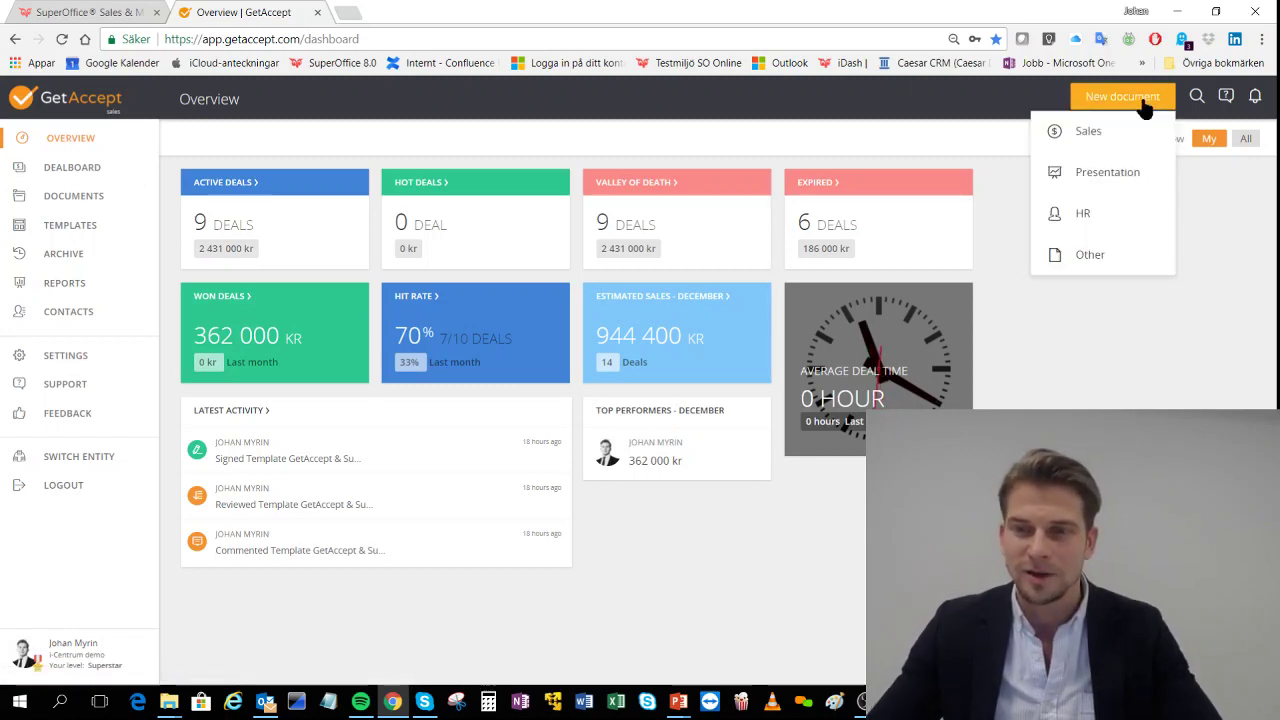
click(1102, 182)
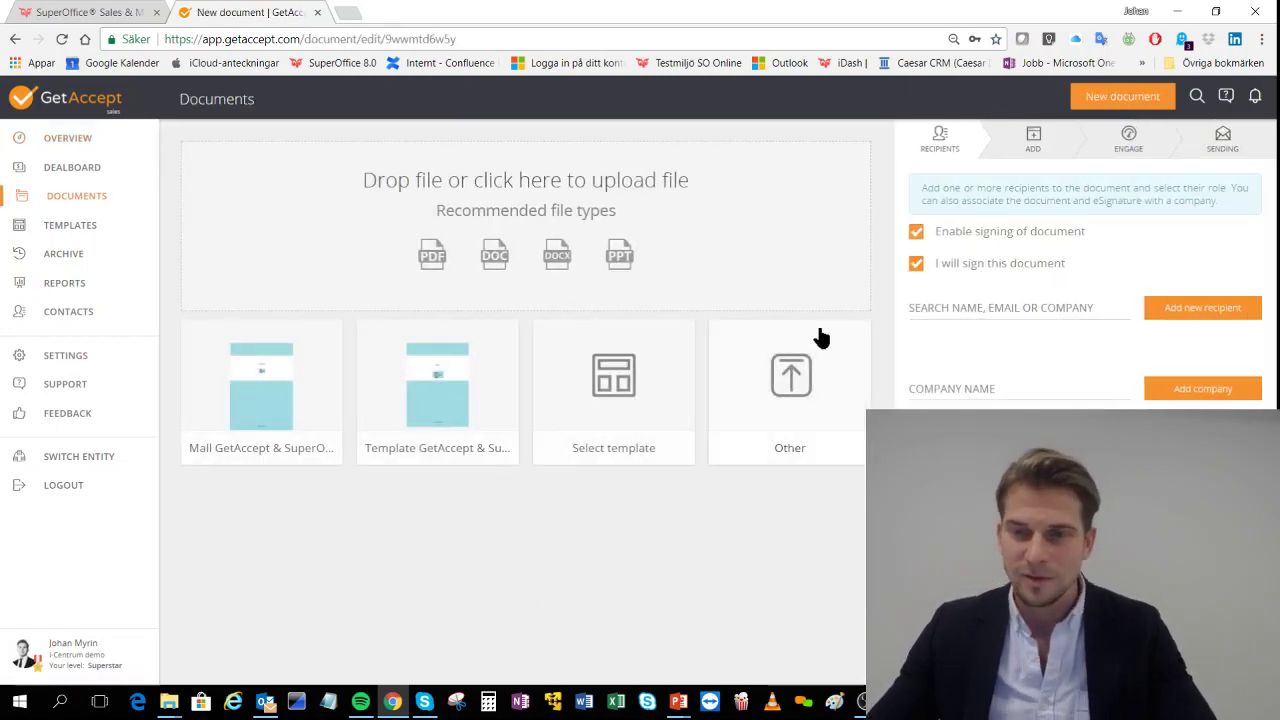
click(917, 235)
click(917, 235)
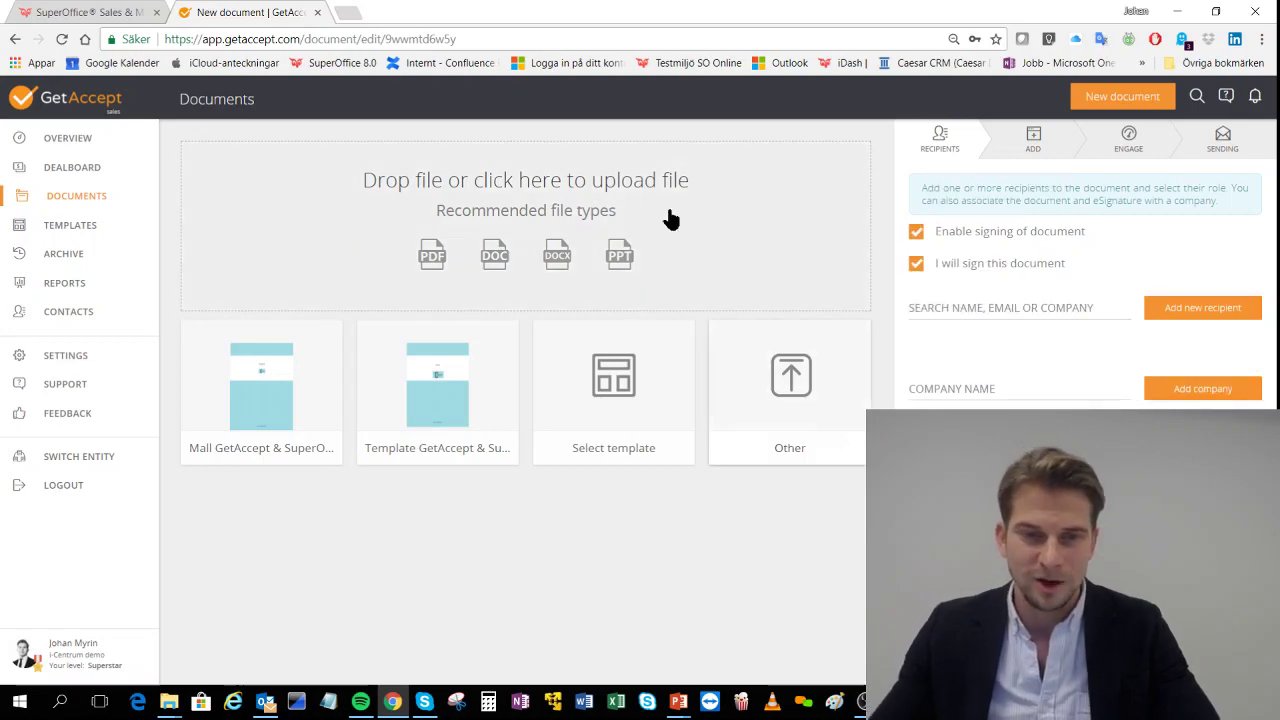
click(553, 200)
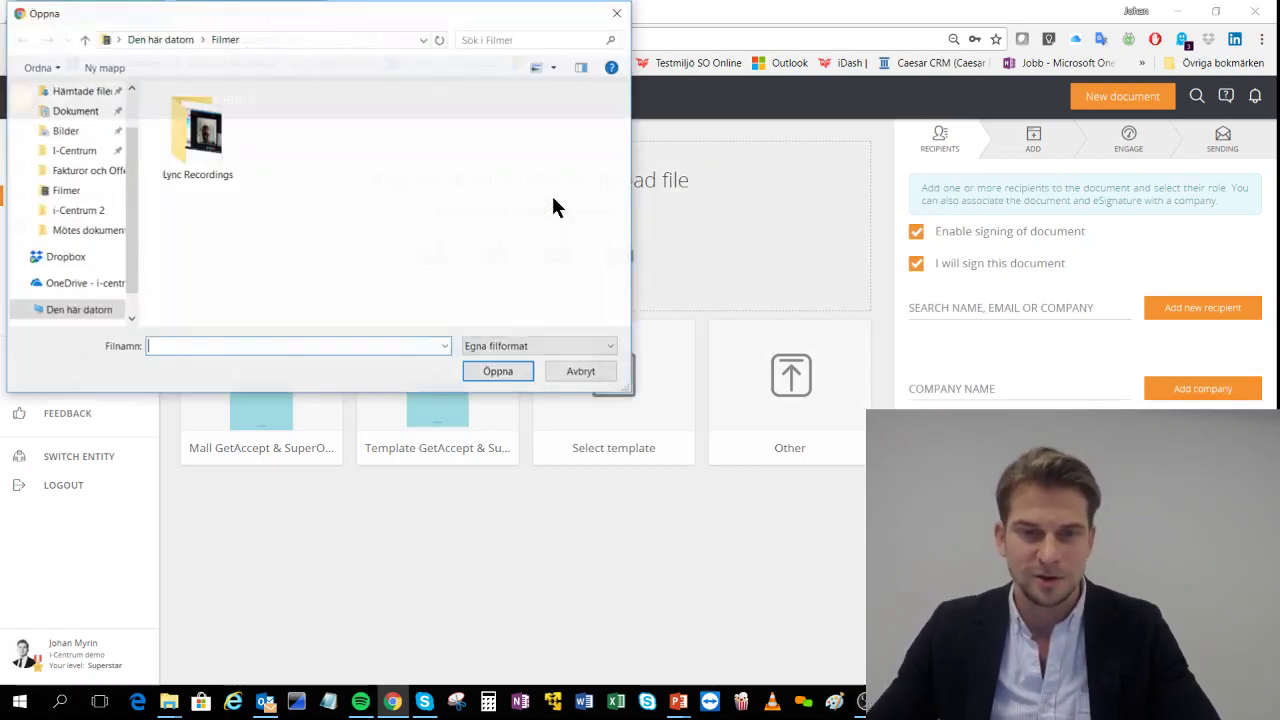
click(75, 172)
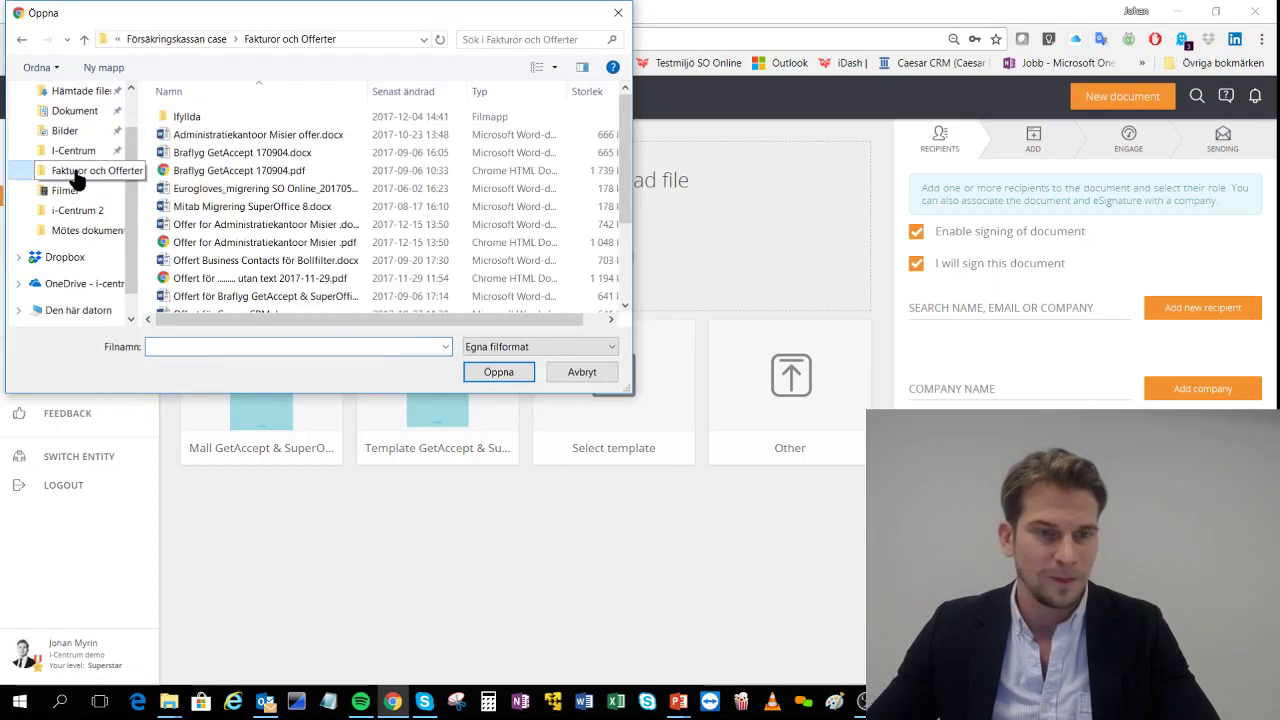
click(66, 134)
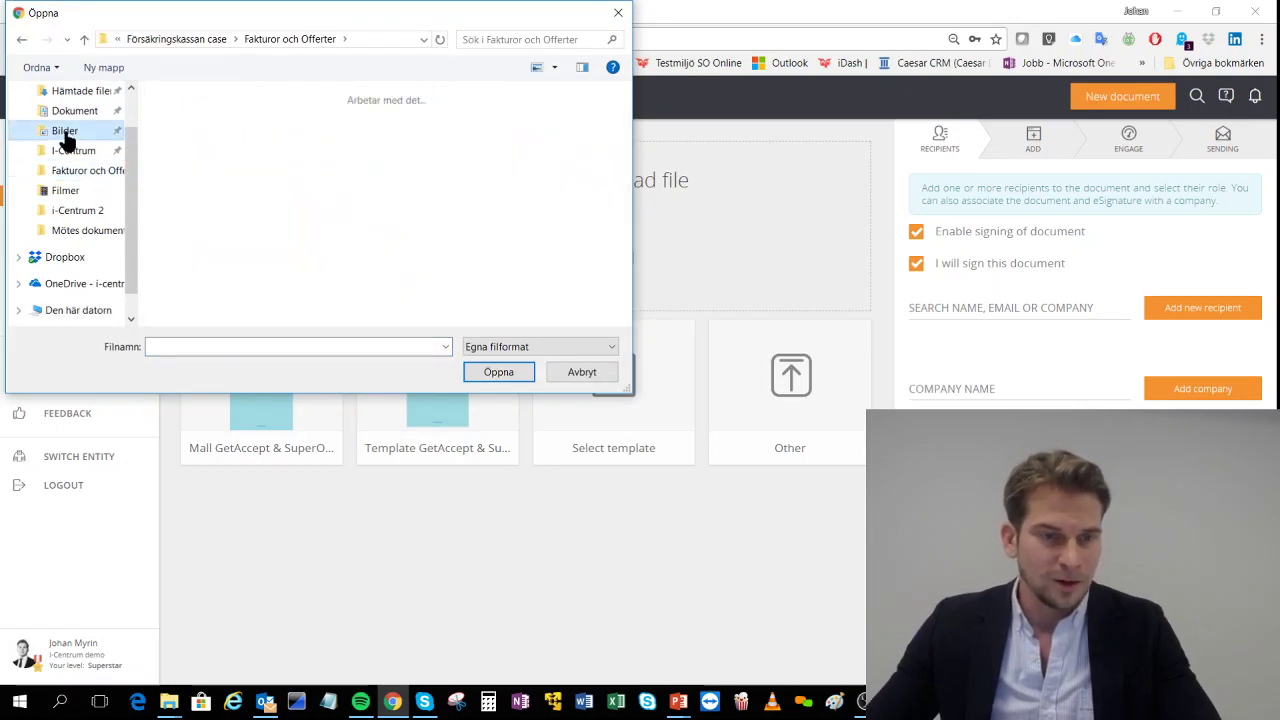
drag(209, 134, 211, 163)
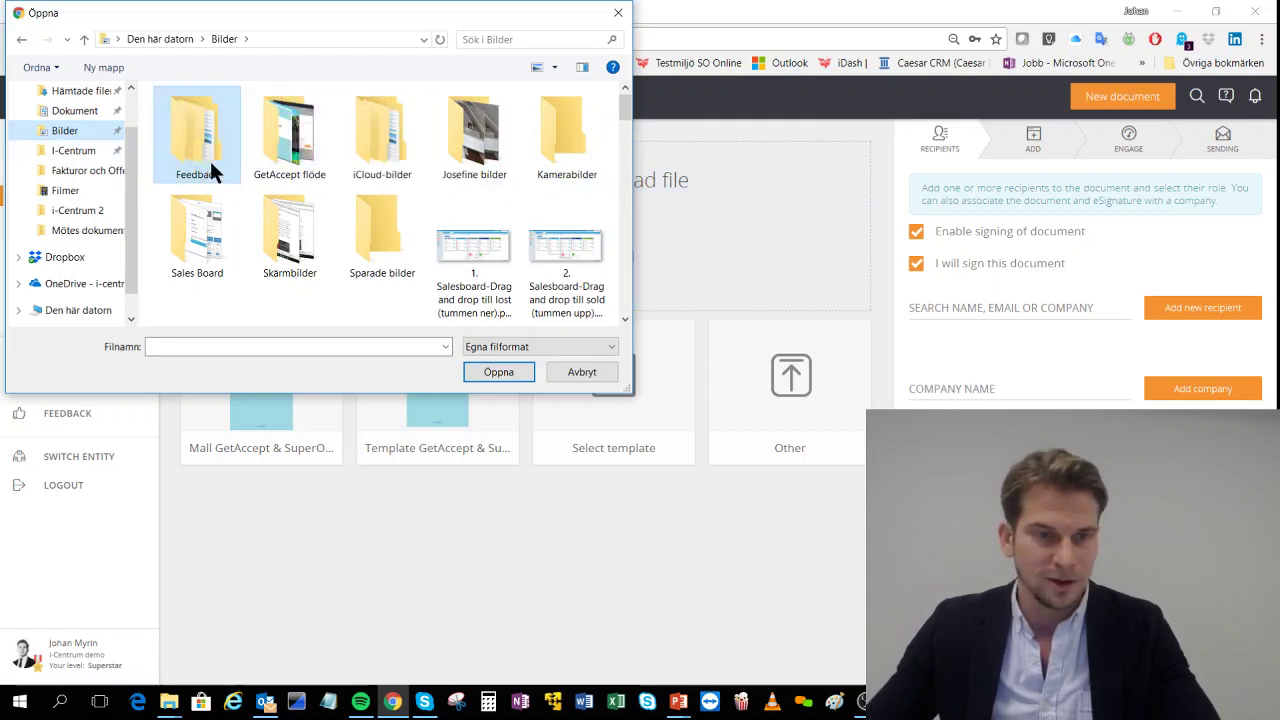
click(619, 13)
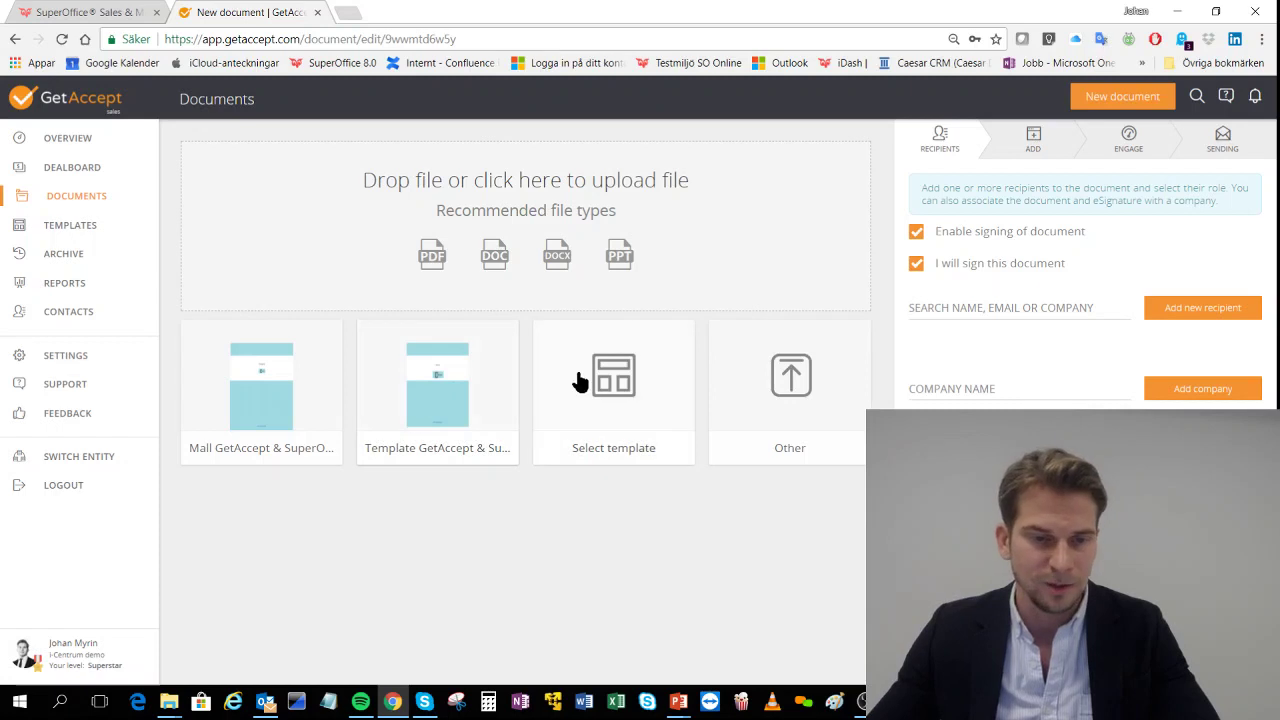
Fill the new document from the "Template GetAccept & SuperOffice" template and set the deal value to 20000 kr
click(441, 387)
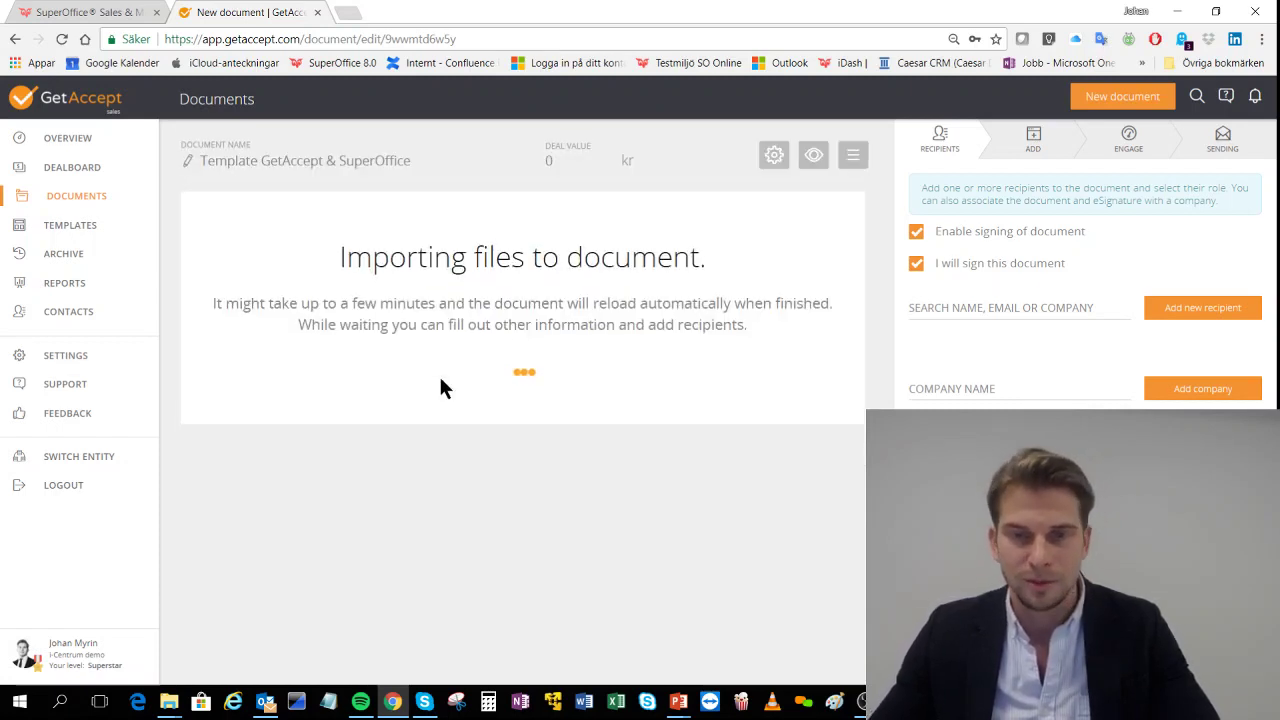
click(570, 164)
text(20000)
key(BackSpace)
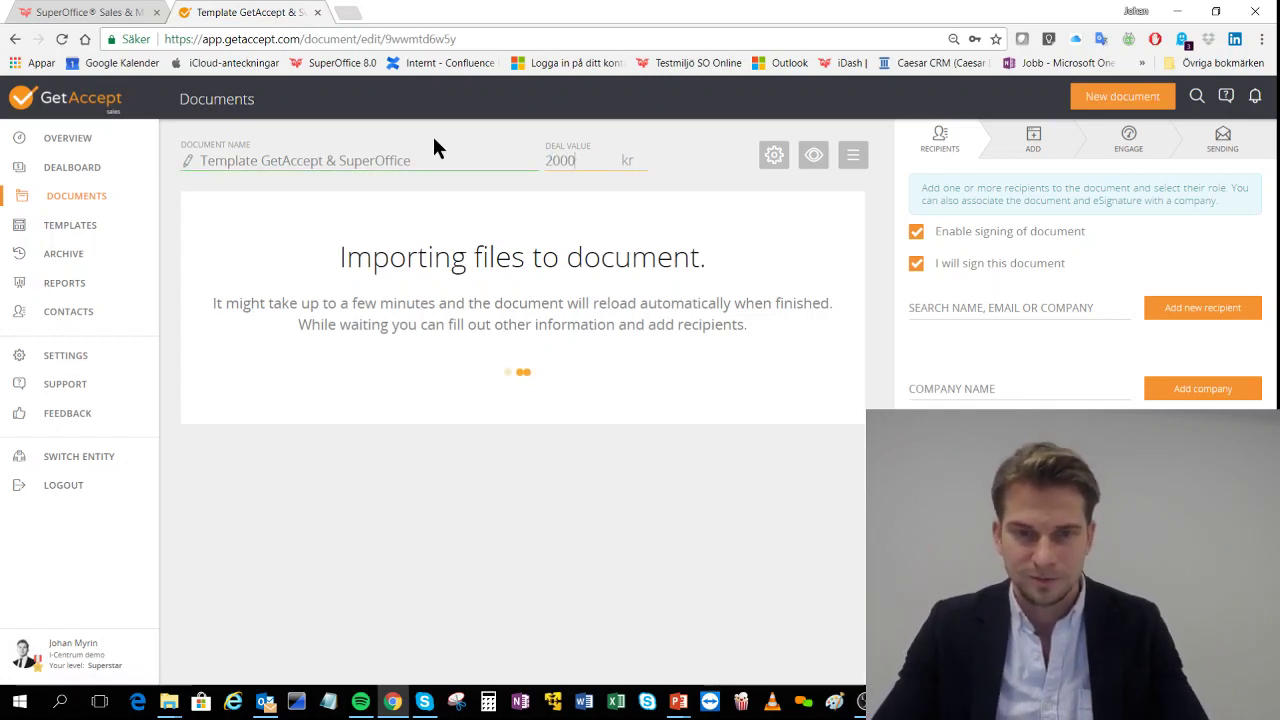
text(0)
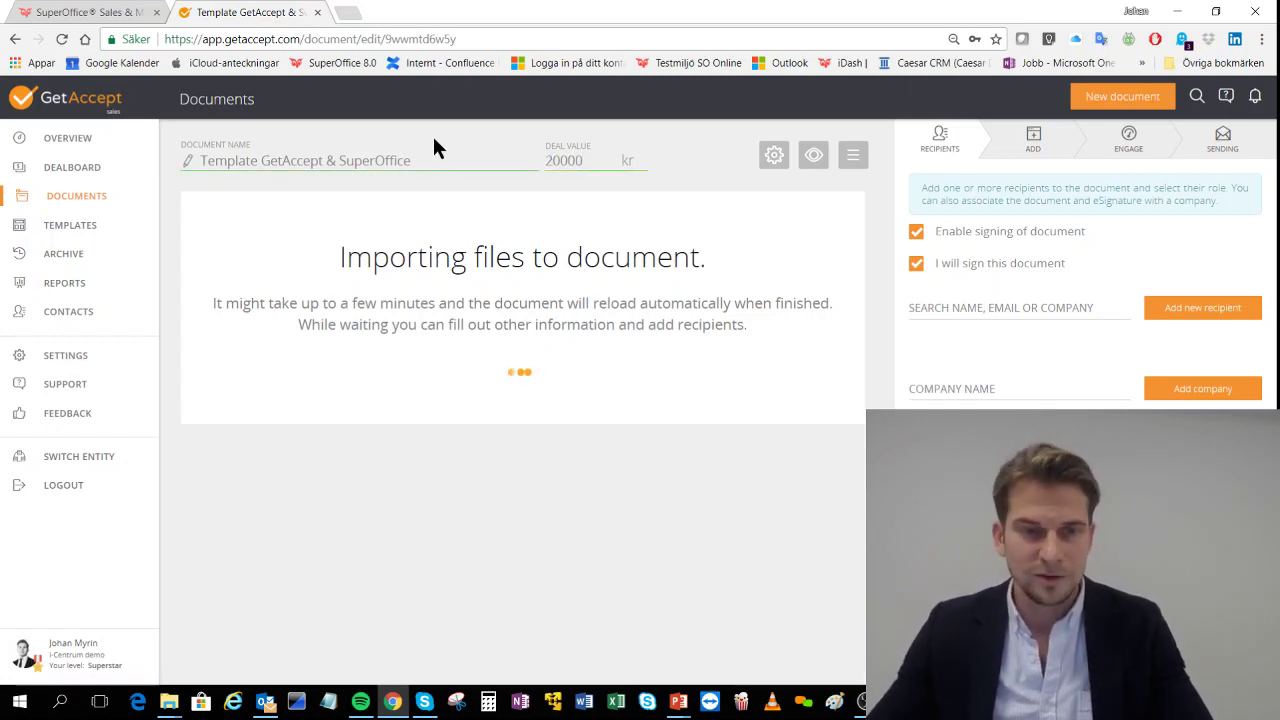
Shorten the document name to "GetAccept & SuperOffice"
double_click(207, 161)
key(BackSpace)
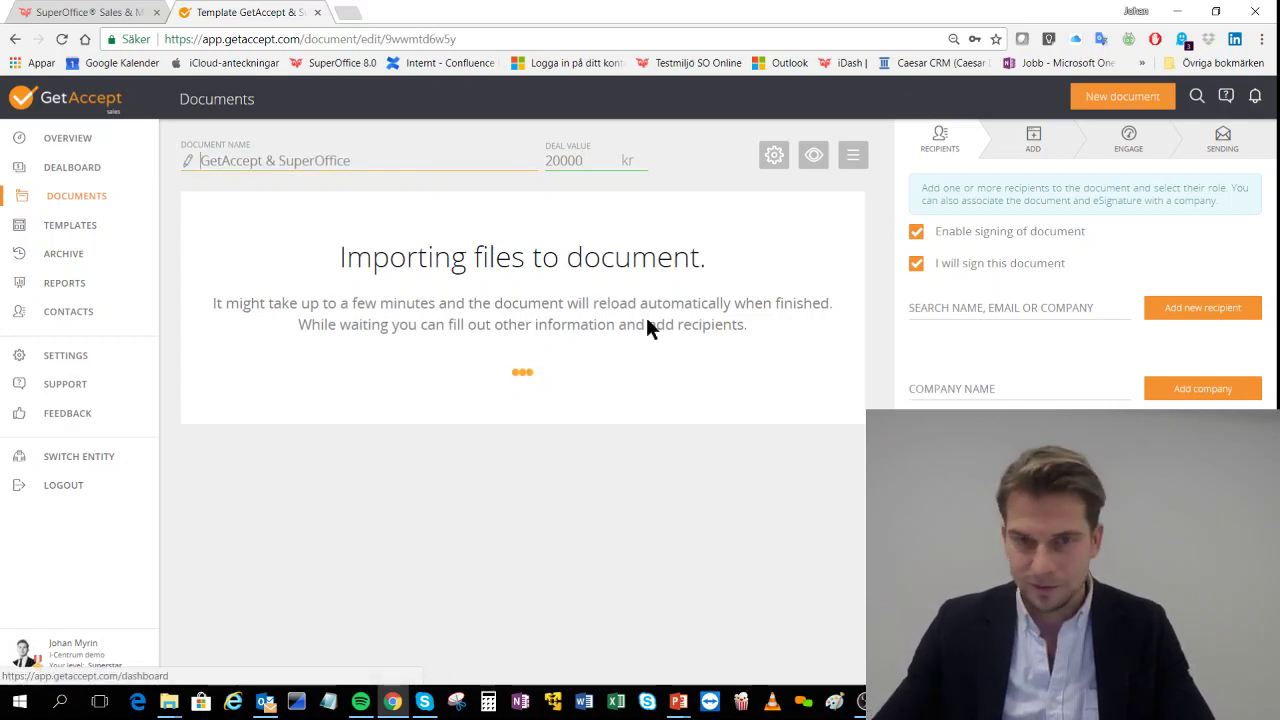
Search for an existing contact by first name, add it as a recipient and view the available recipient roles
click(956, 311)
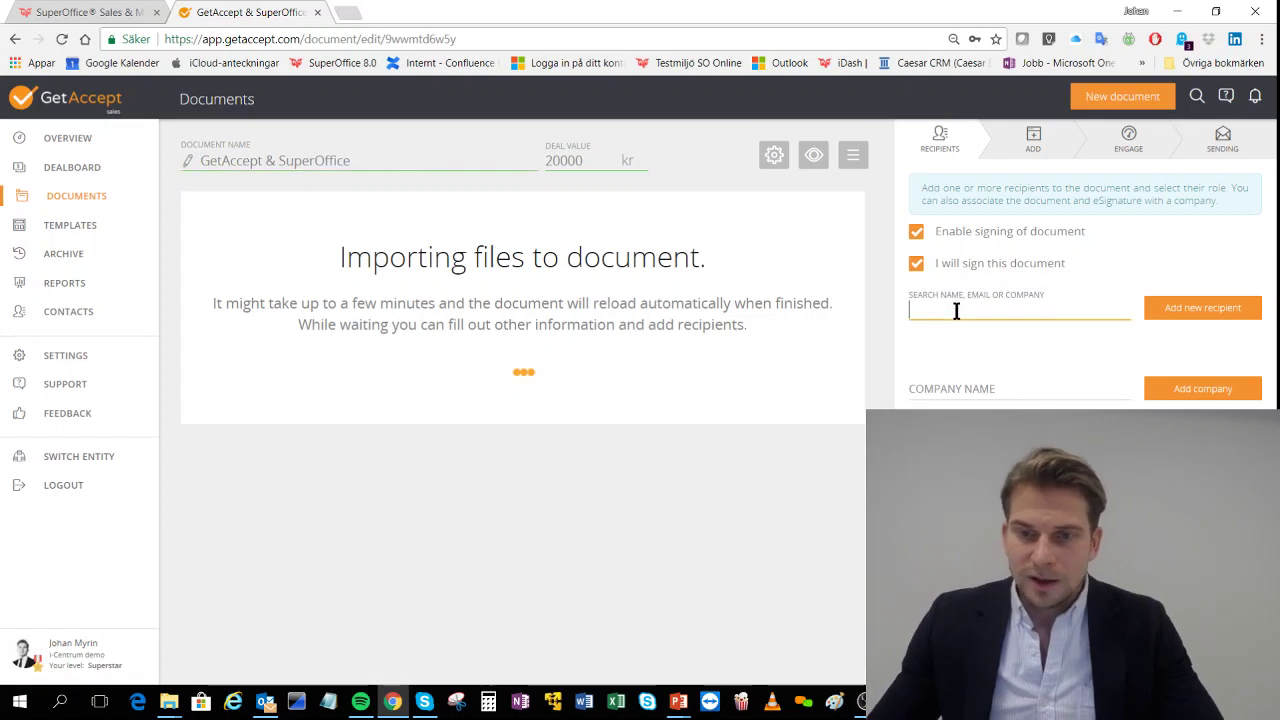
text(johan)
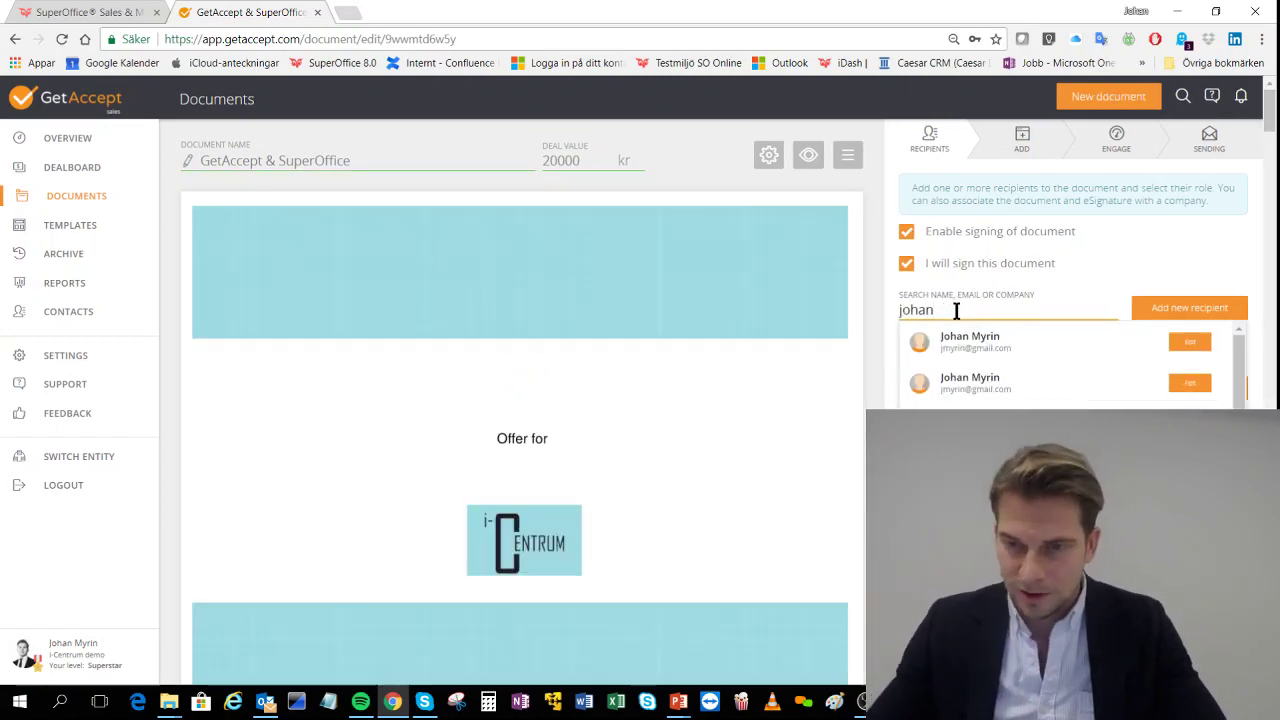
click(1005, 385)
click(986, 387)
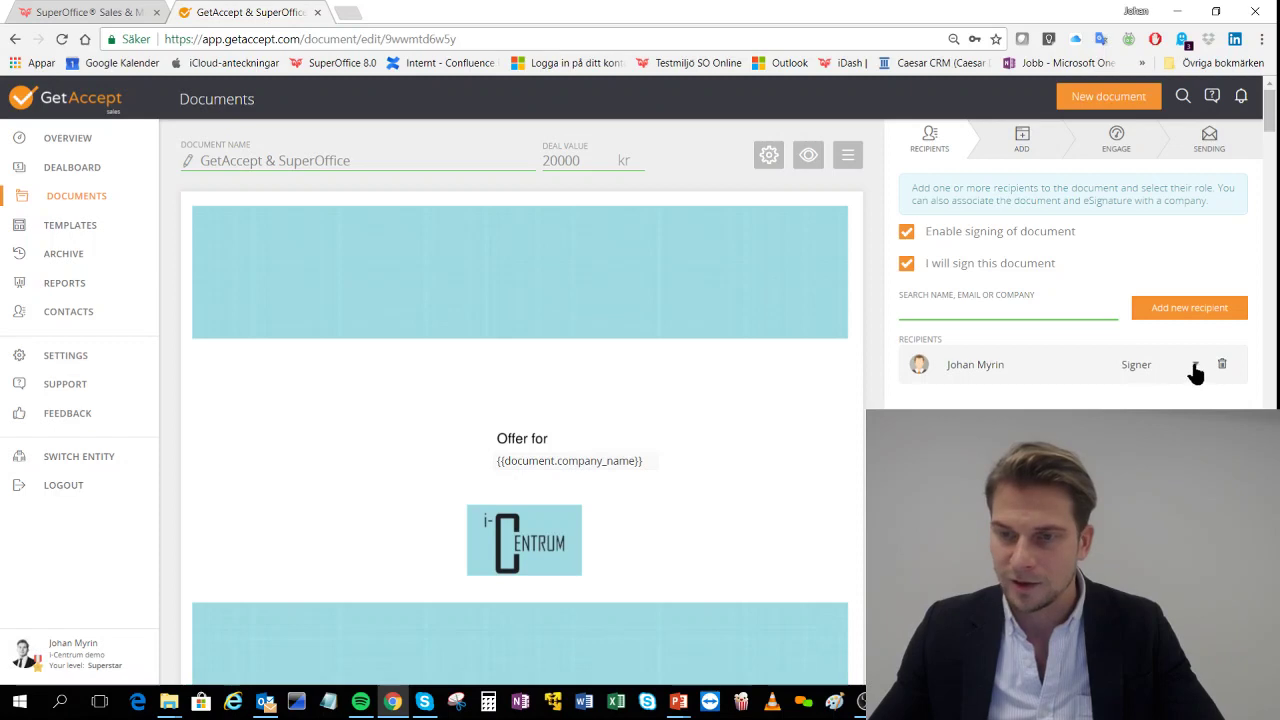
click(1195, 370)
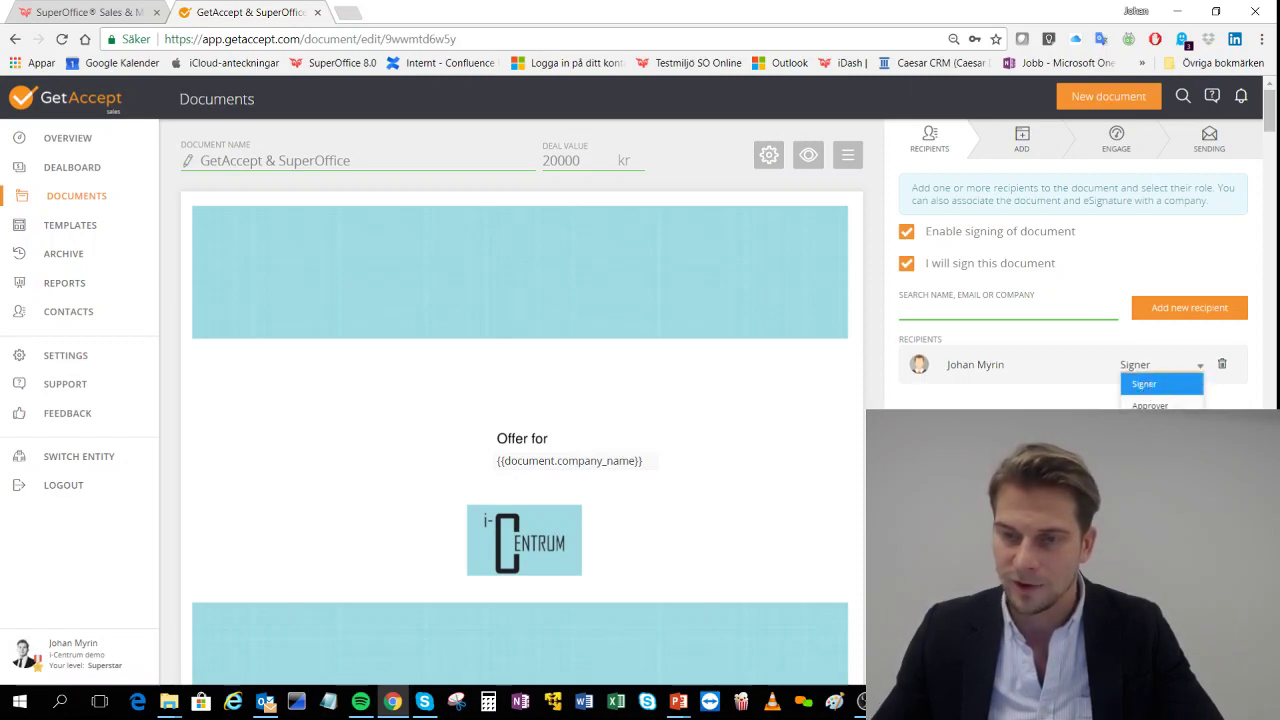
Add a text field to the document and place it just below the last Solution field on the Summery page
click(1027, 150)
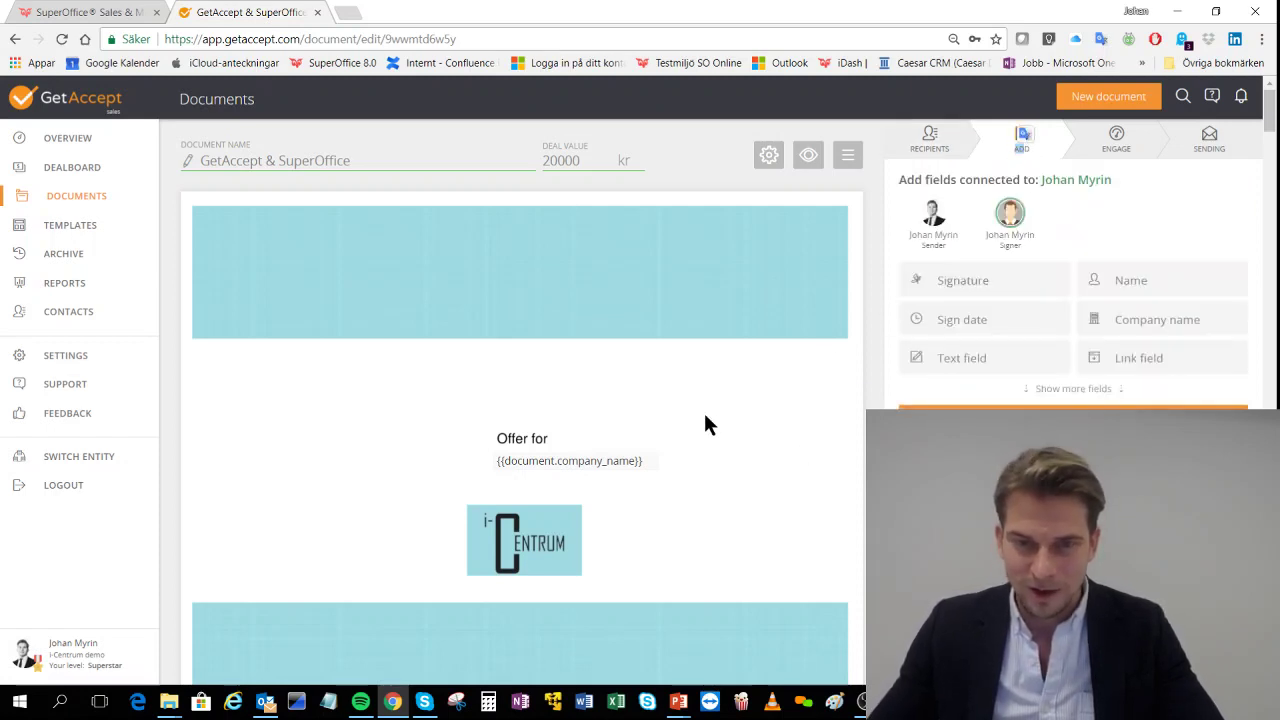
scroll(713, 418, down, 5)
scroll(701, 393, down, 7)
scroll(700, 392, up, 2)
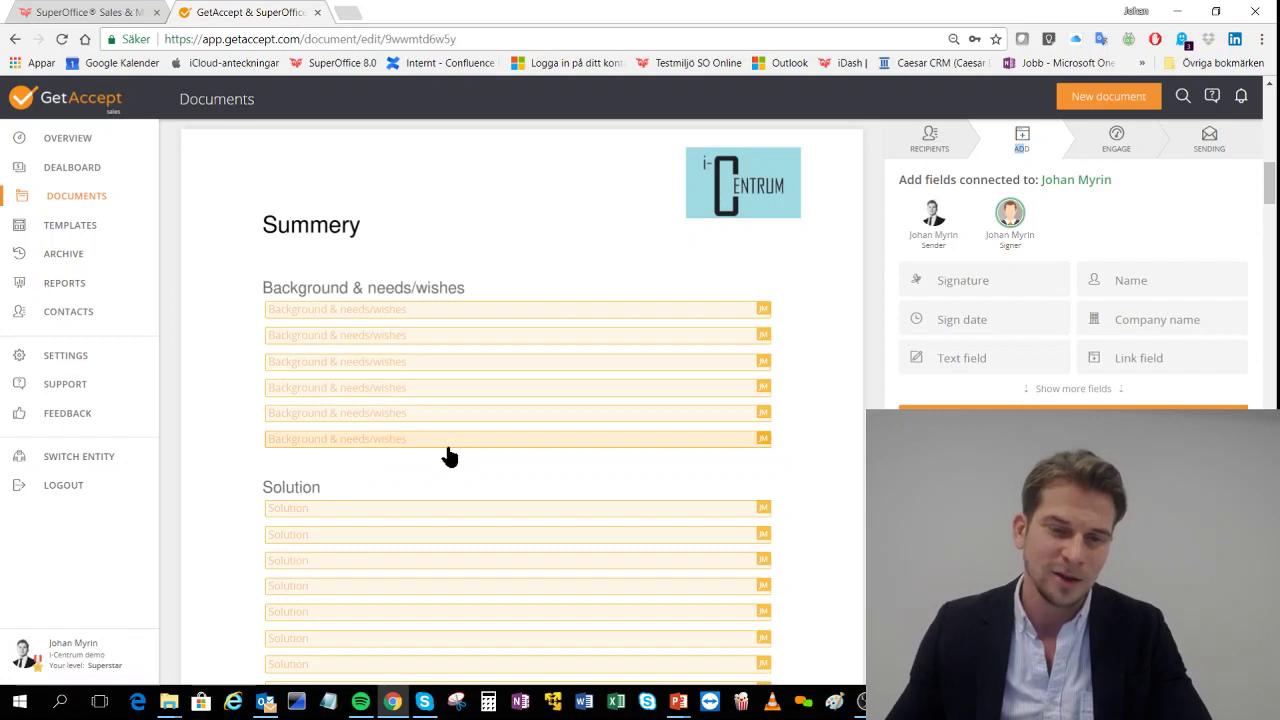
click(1078, 388)
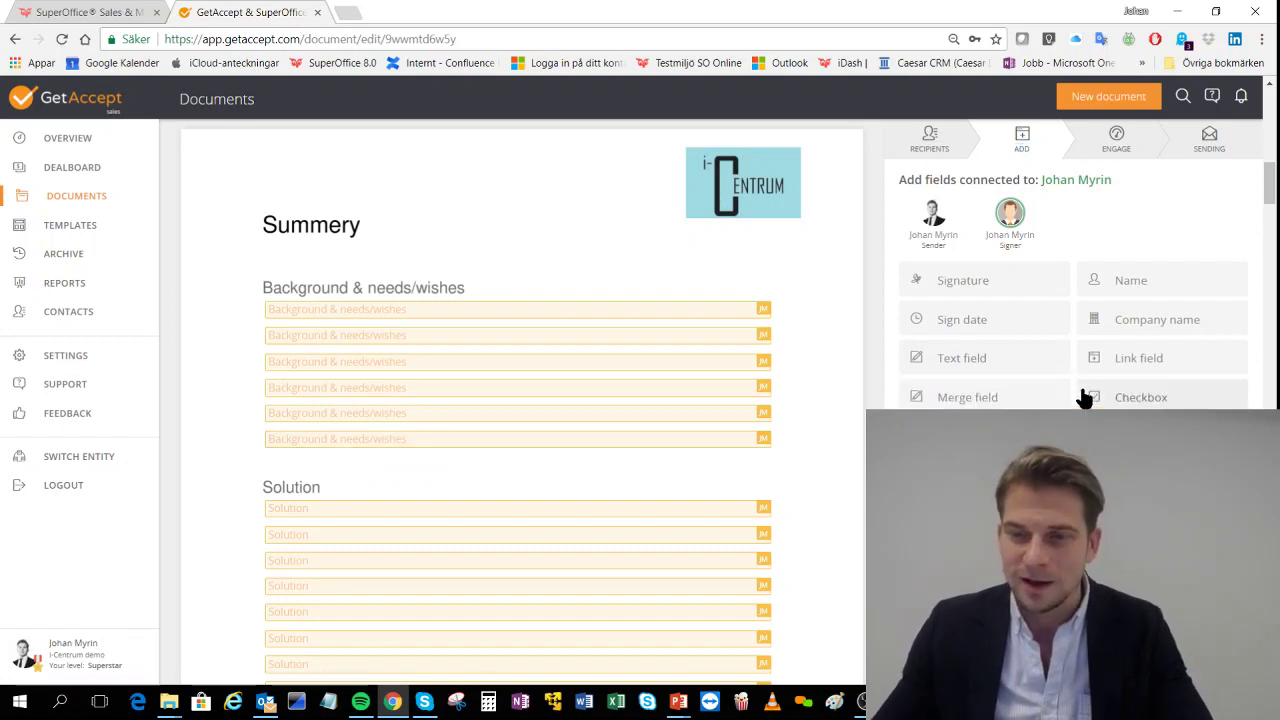
click(993, 362)
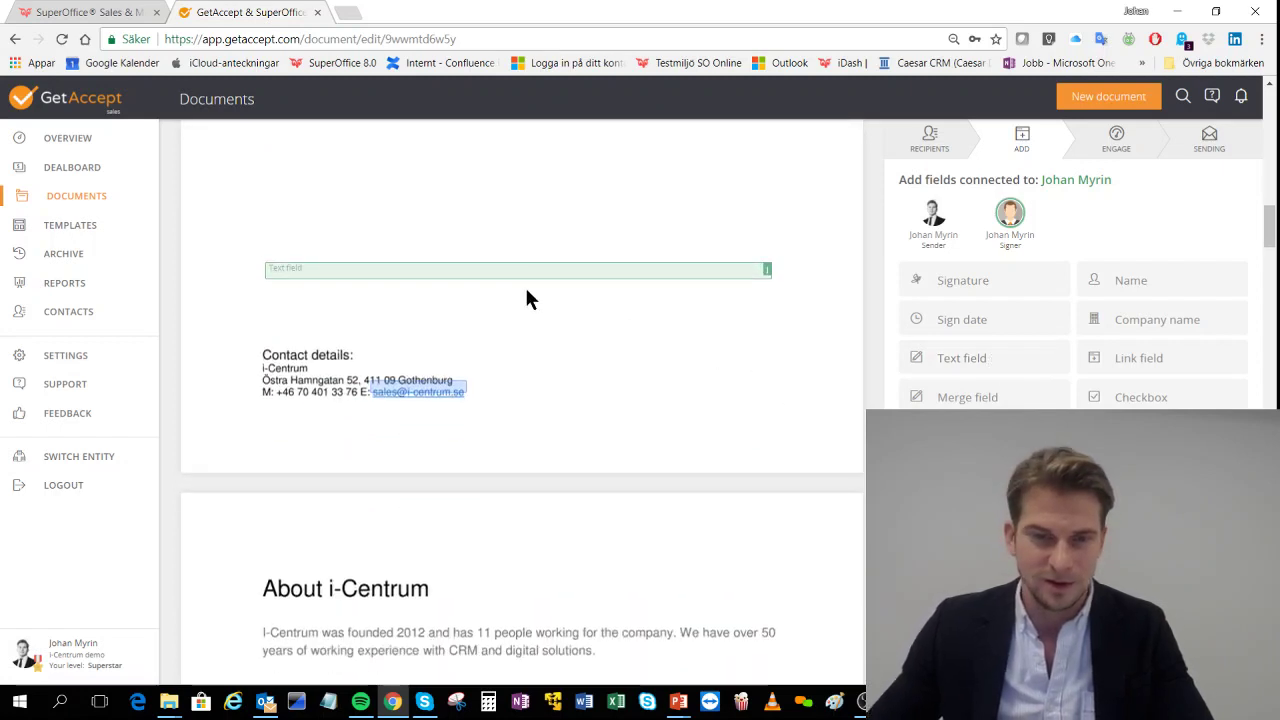
drag(530, 279, 528, 142)
scroll(528, 235, up, 2)
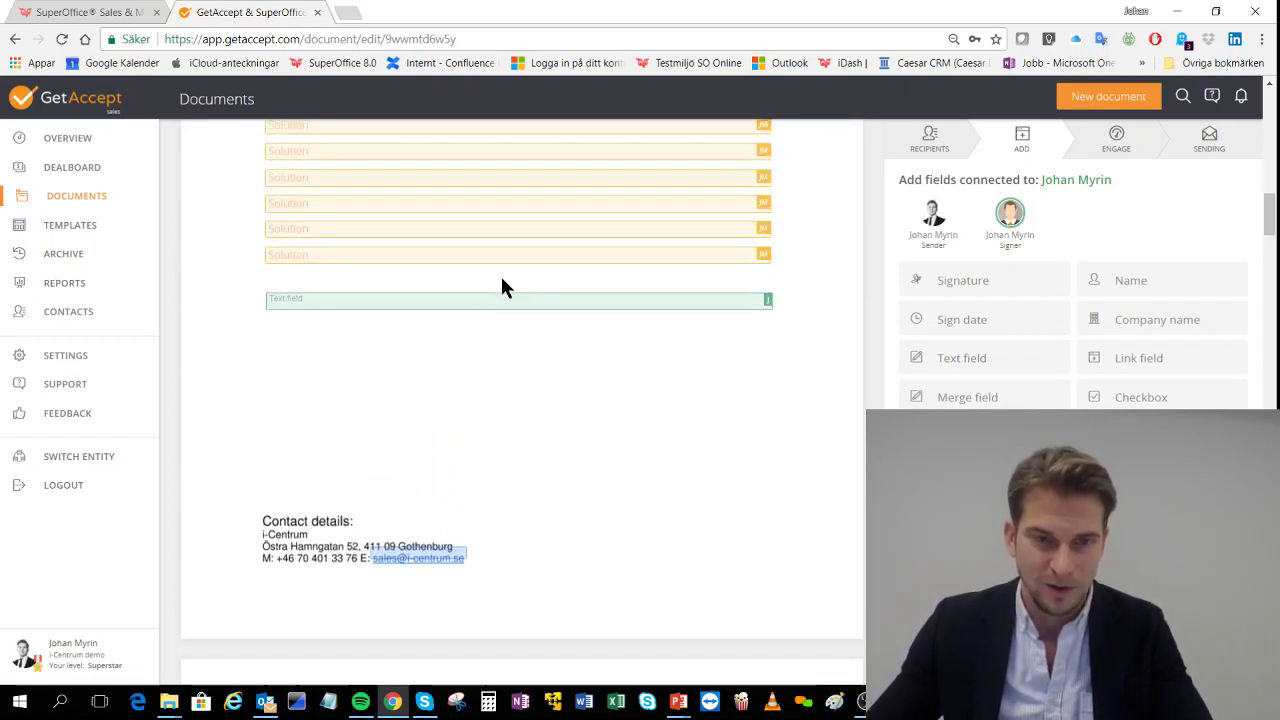
Set the new text field's completion party to Sender and its label to "Solutin"
click(463, 300)
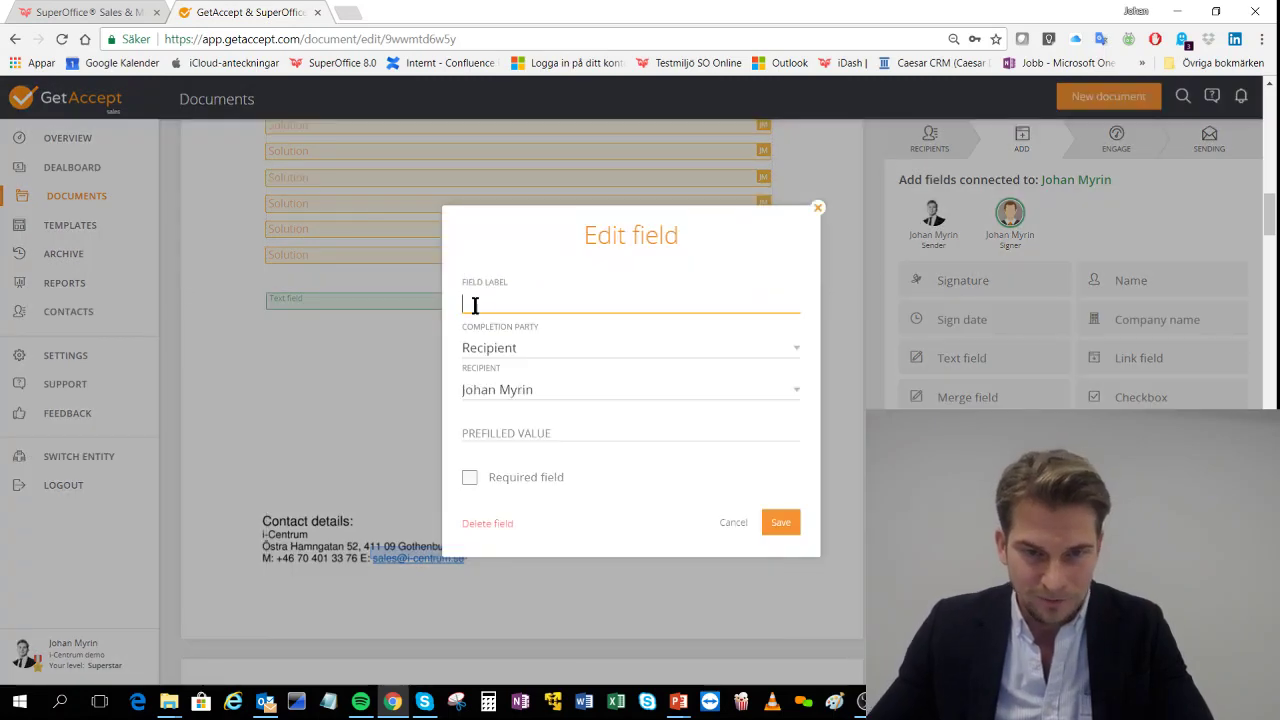
click(531, 360)
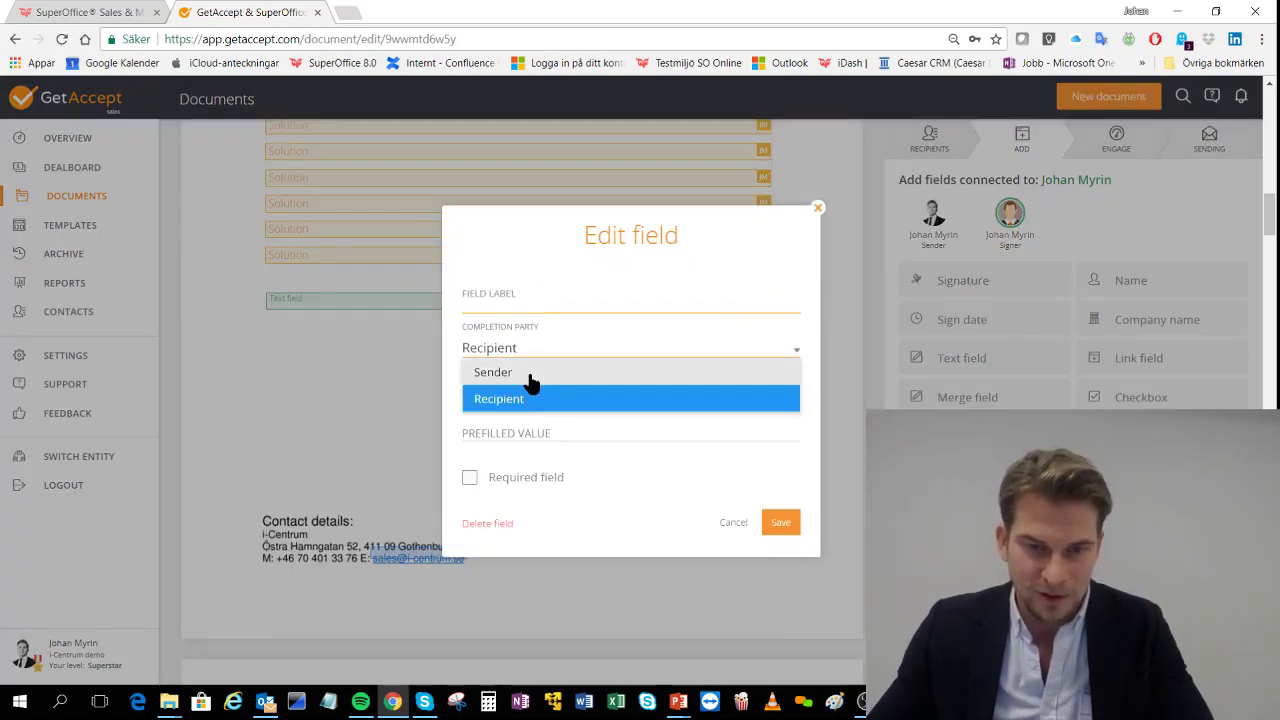
click(530, 376)
click(522, 304)
text(Oluti)
key(BackSpace)
key(BackSpace)
key(BackSpace)
key(BackSpace)
key(BackSpace)
text(Sou)
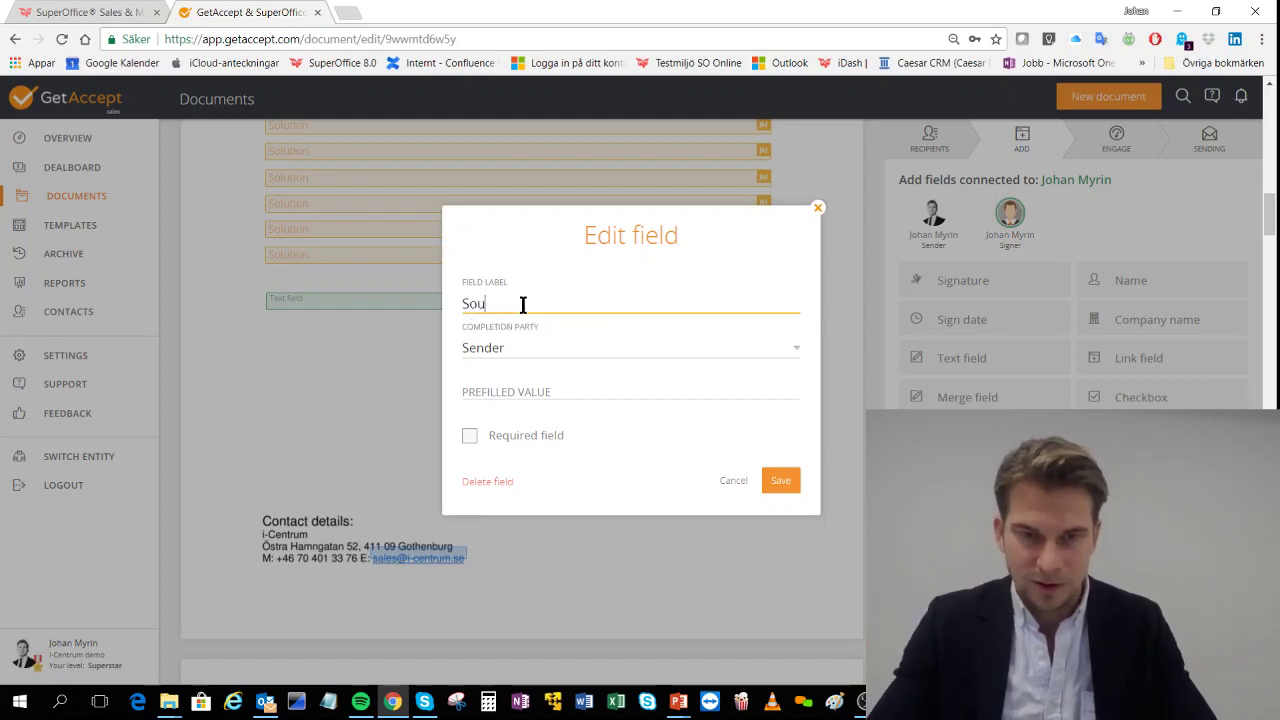
key(BackSpace)
text(lutin)
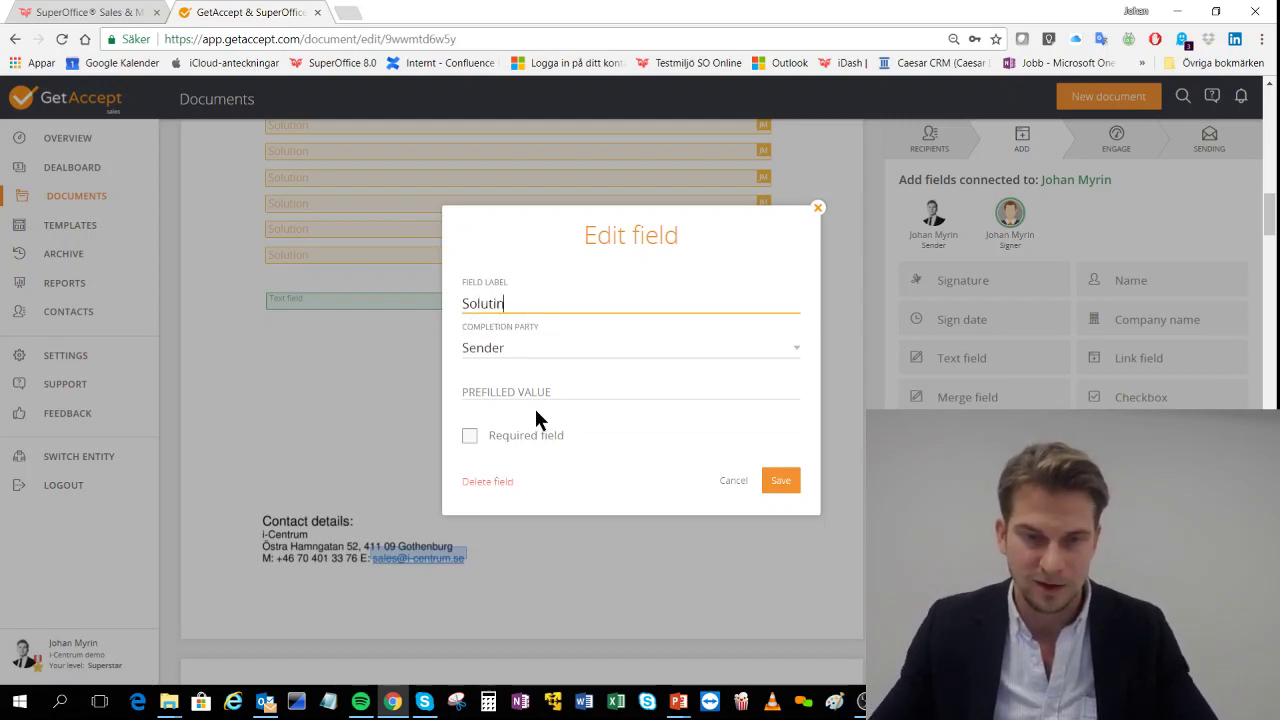
Give the text field the prefilled value "Demo example" and save the field
click(506, 391)
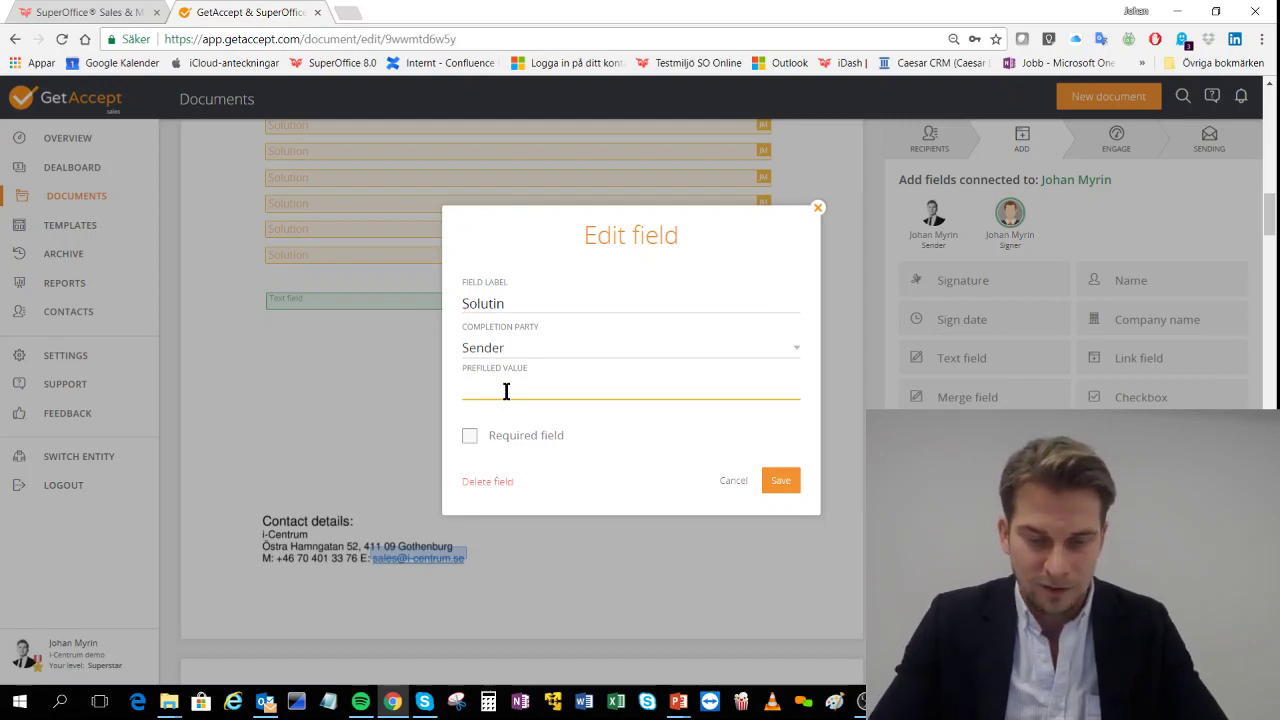
text(Dem)
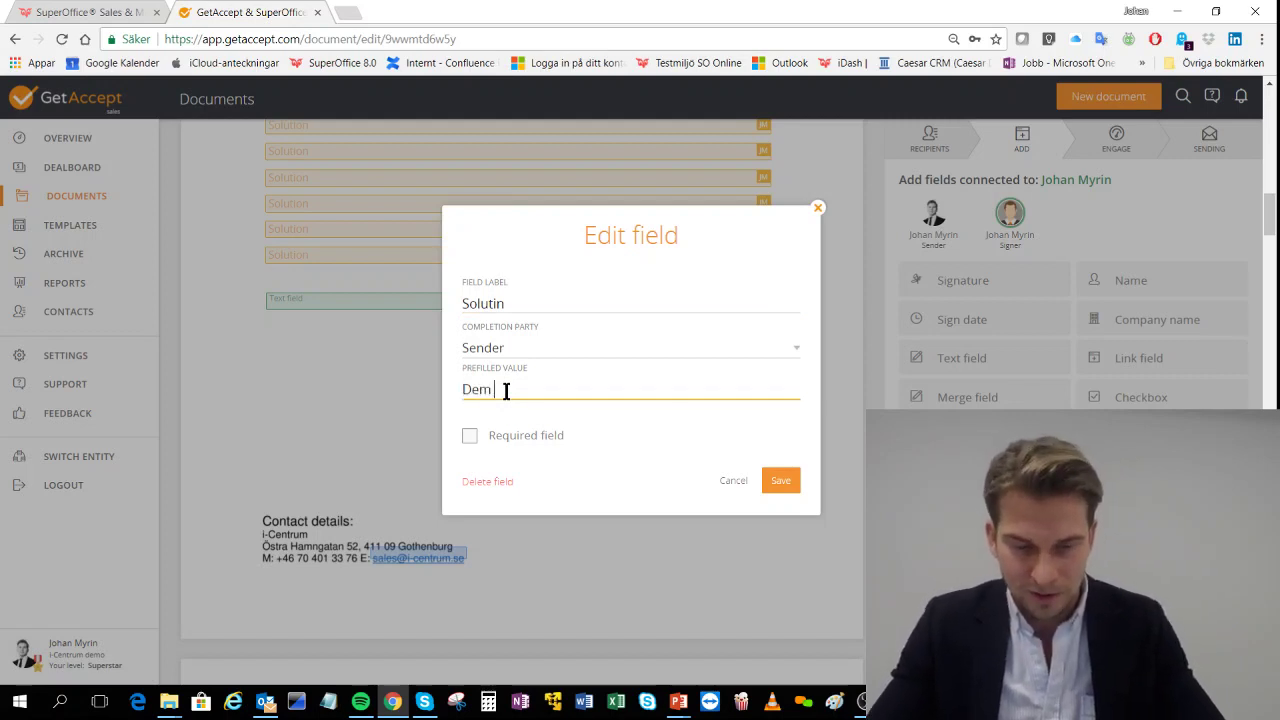
text(o example)
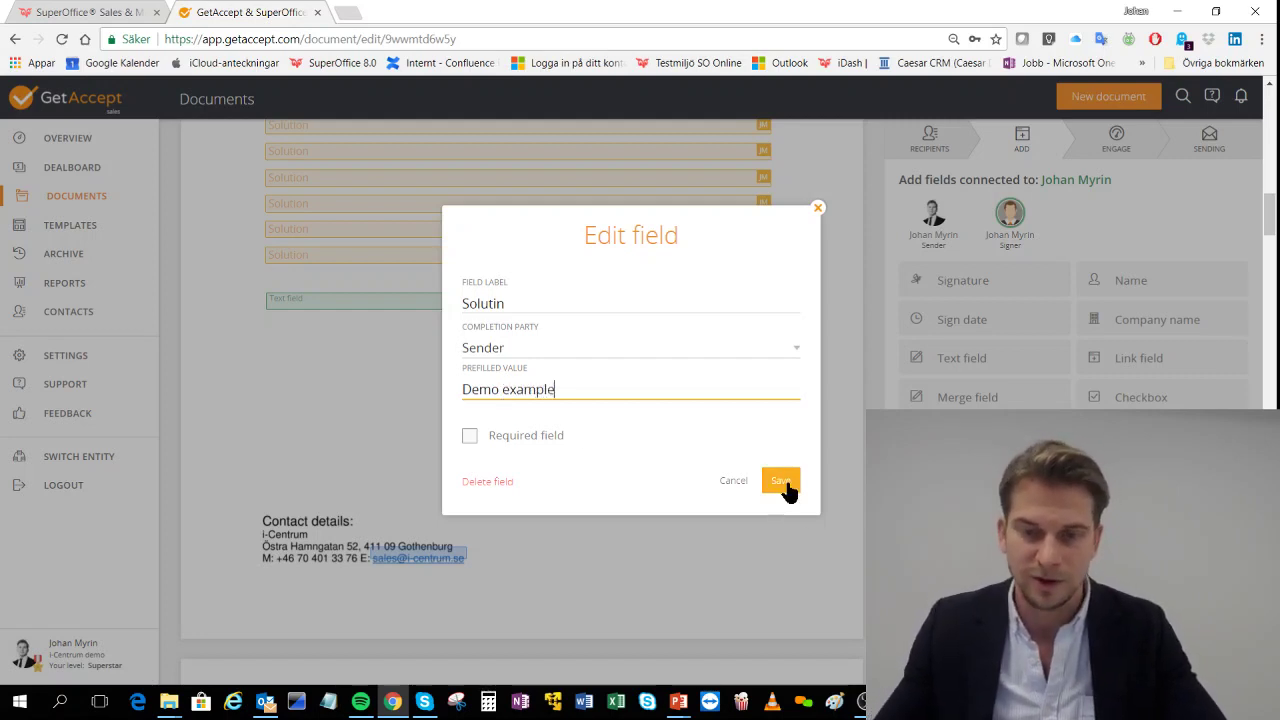
click(786, 482)
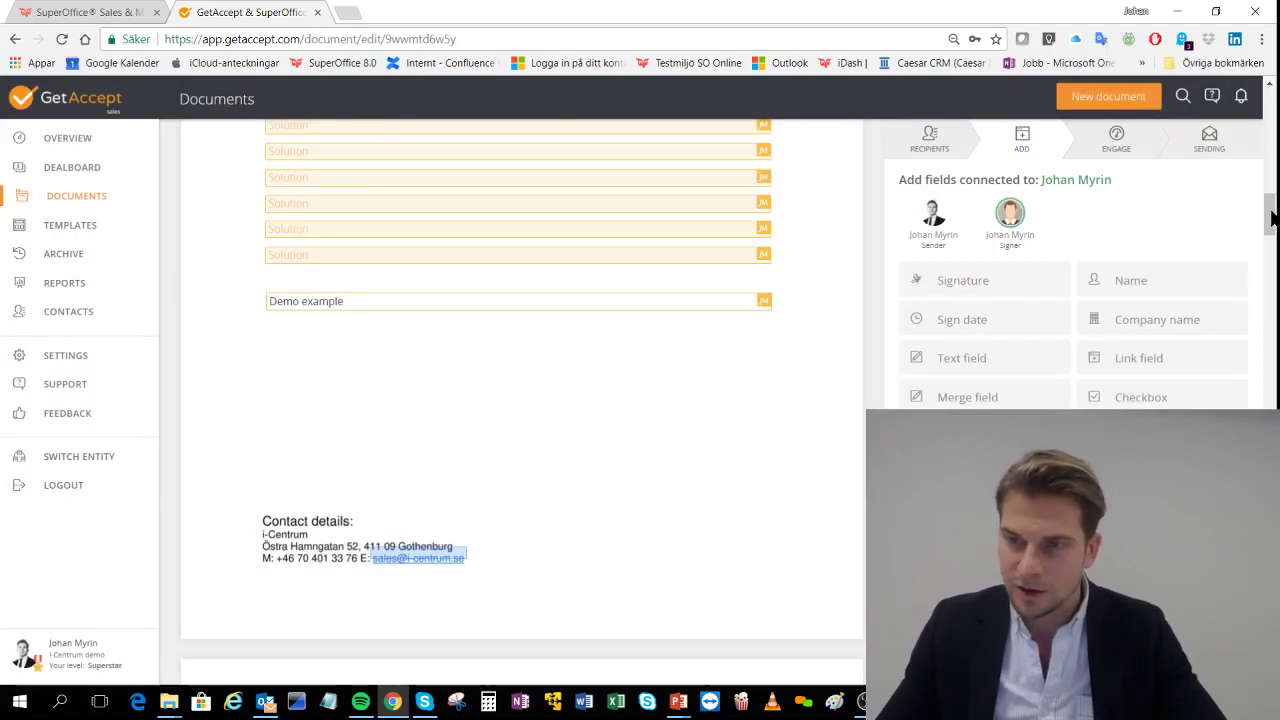
Look through the document's pages, from the summary and company presentation to the onboarding table and the GetAccept & SuperOffice page
drag(1272, 222, 1272, 262)
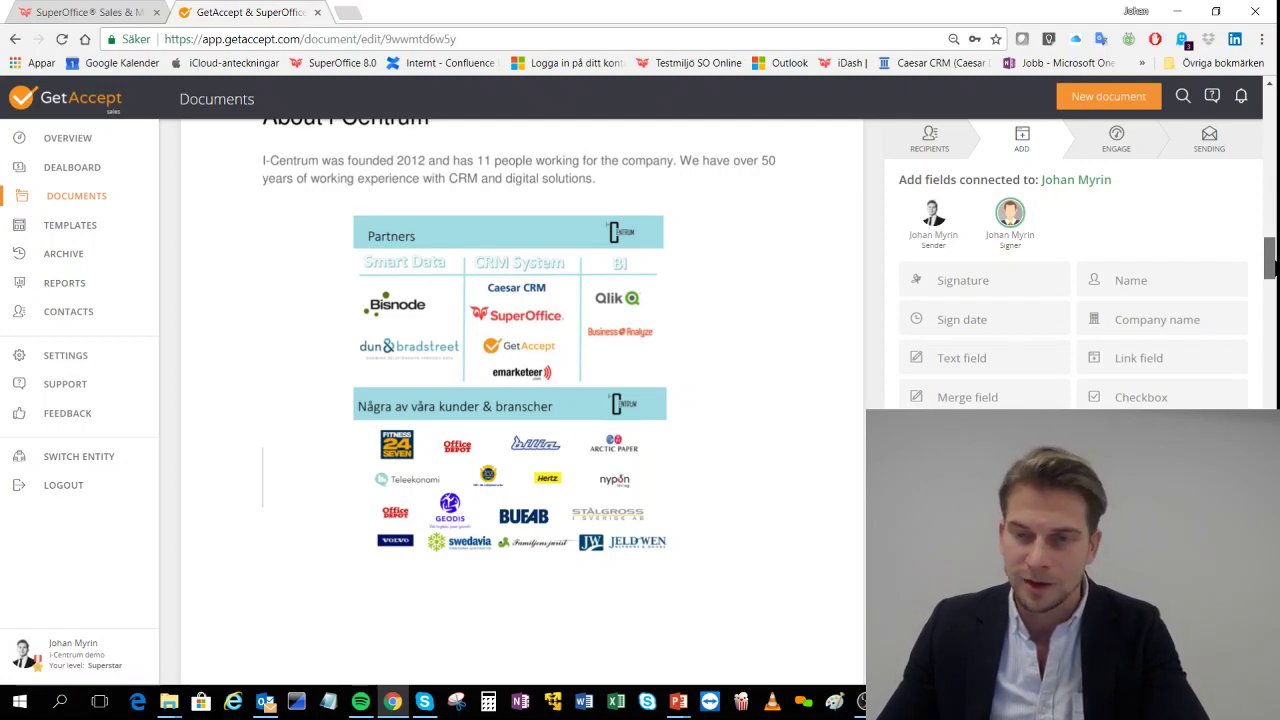
drag(1270, 262, 1272, 191)
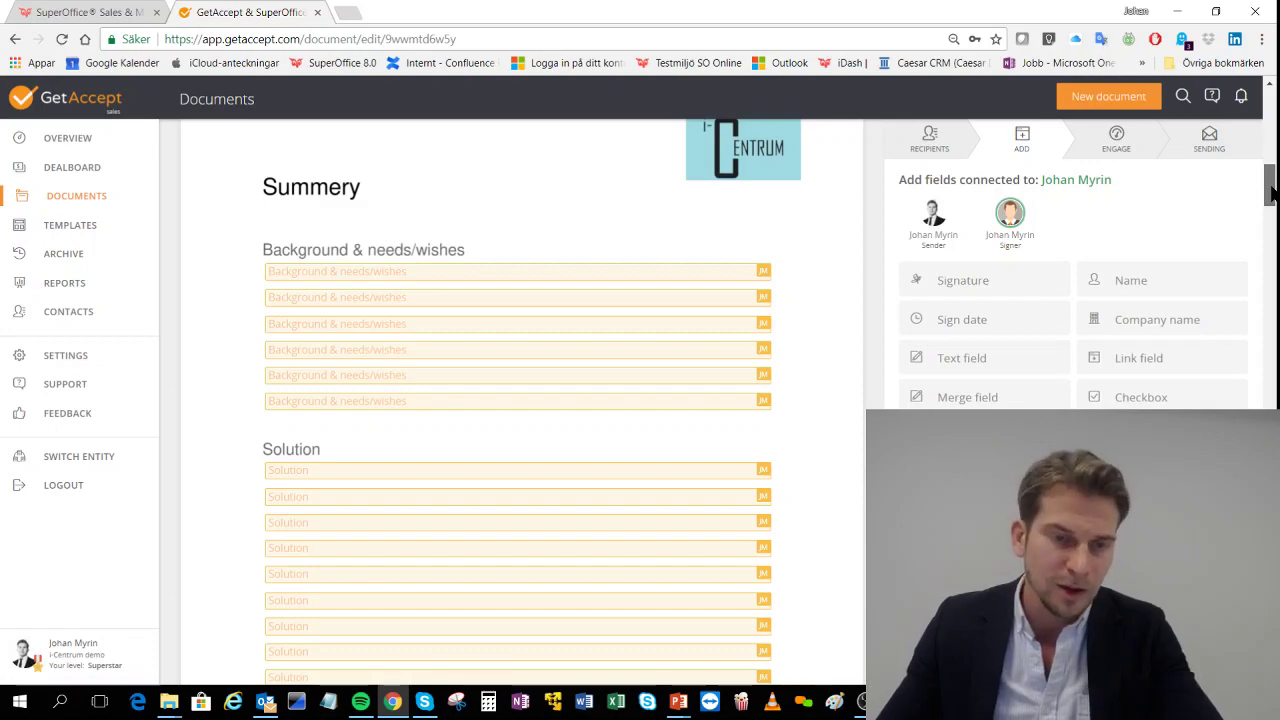
drag(1272, 192, 1272, 262)
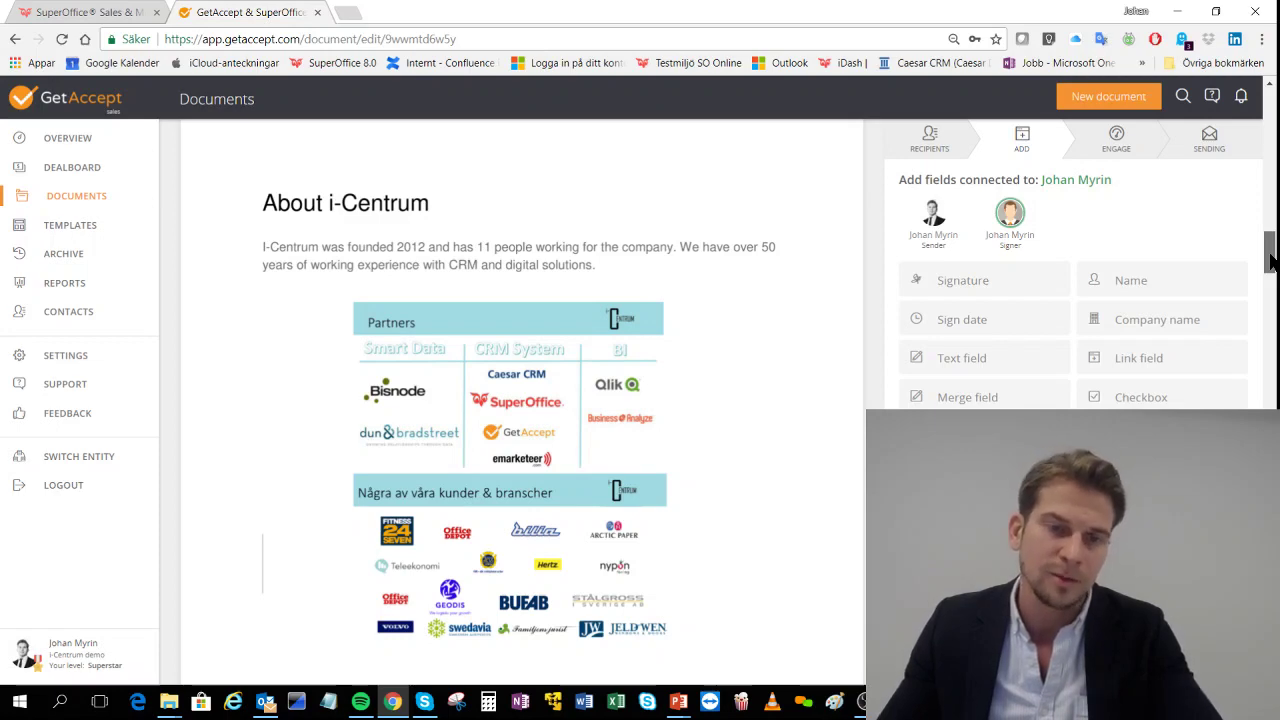
drag(1272, 260, 1271, 401)
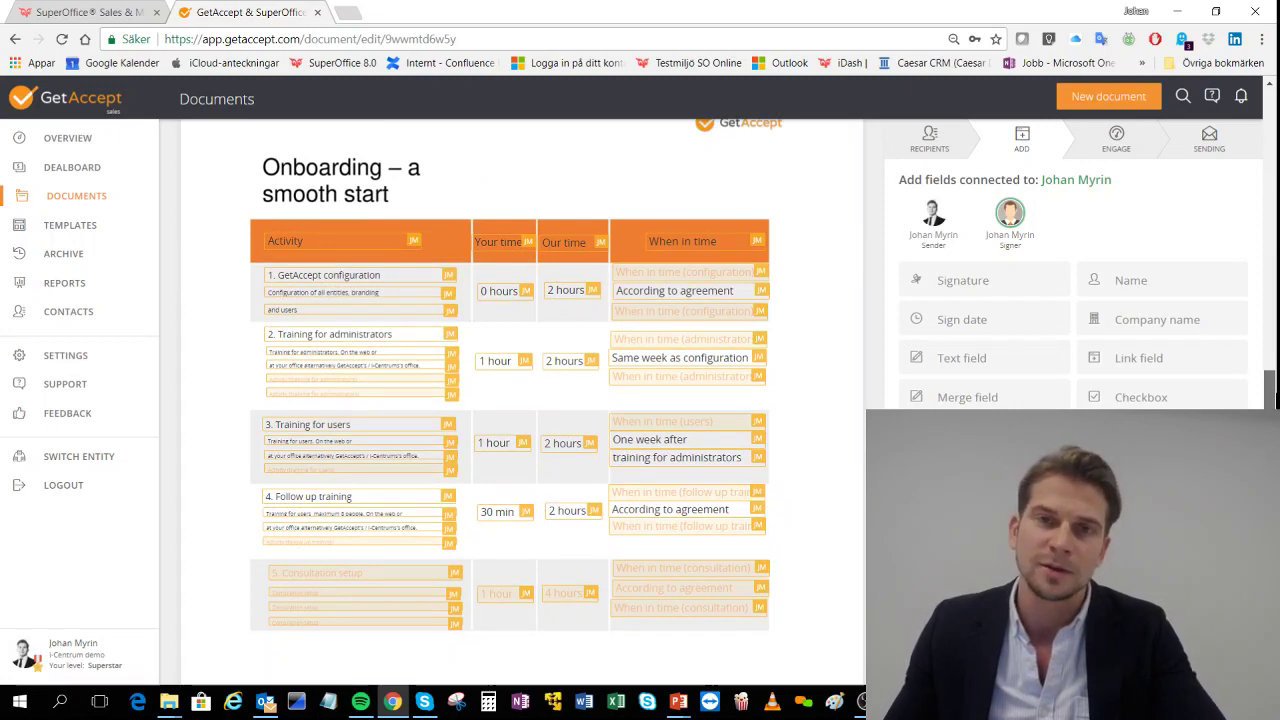
drag(1275, 400, 1275, 556)
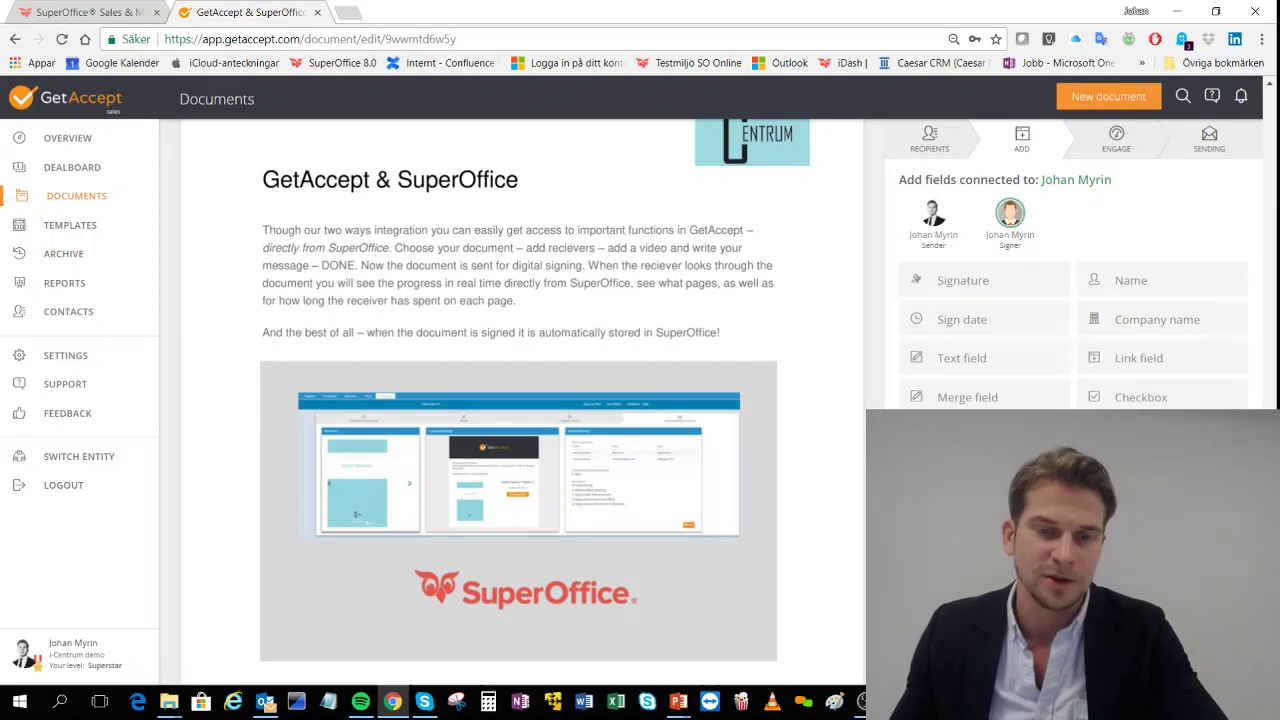
Look through the GetAccept & SuperOffice page, its contact details and the page about the new SuperOffice CRM integration
scroll(520, 400, down, 10)
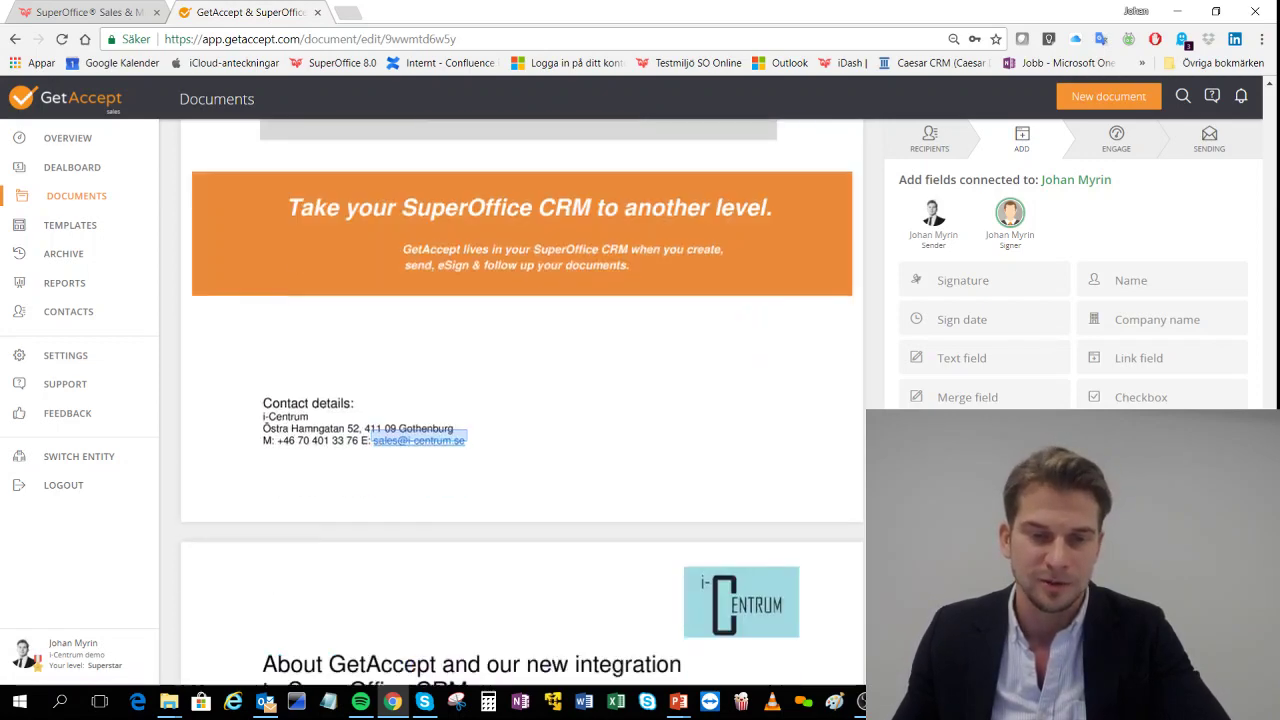
scroll(520, 400, up, 1)
scroll(520, 400, up, 1)
scroll(520, 400, down, 1)
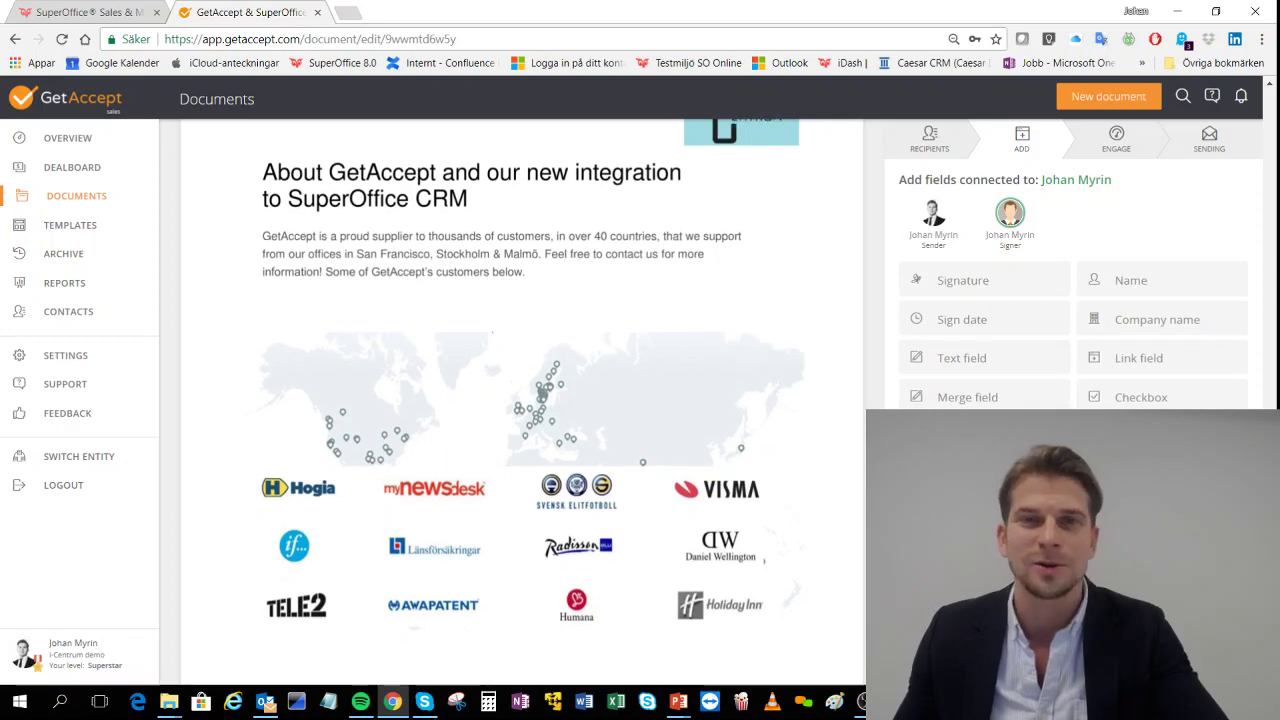
scroll(520, 400, down, 5)
scroll(520, 400, up, 15)
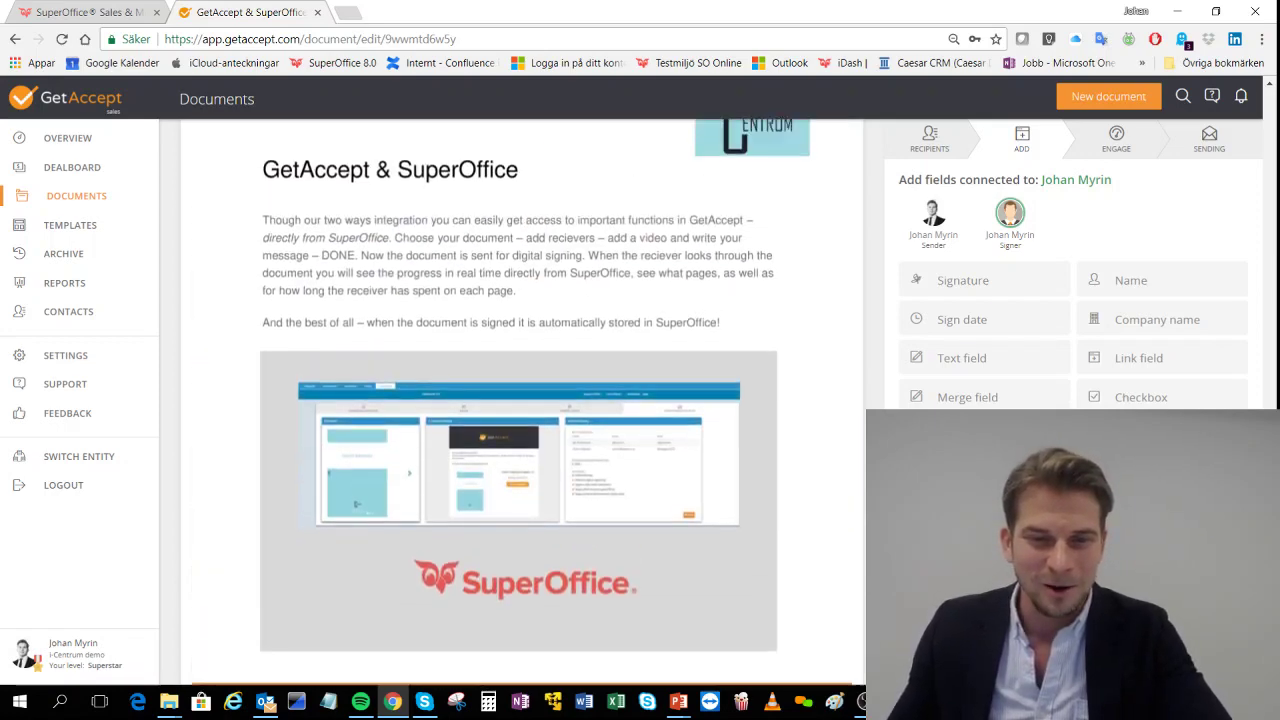
scroll(317, 371, down, 4)
scroll(317, 371, up, 2)
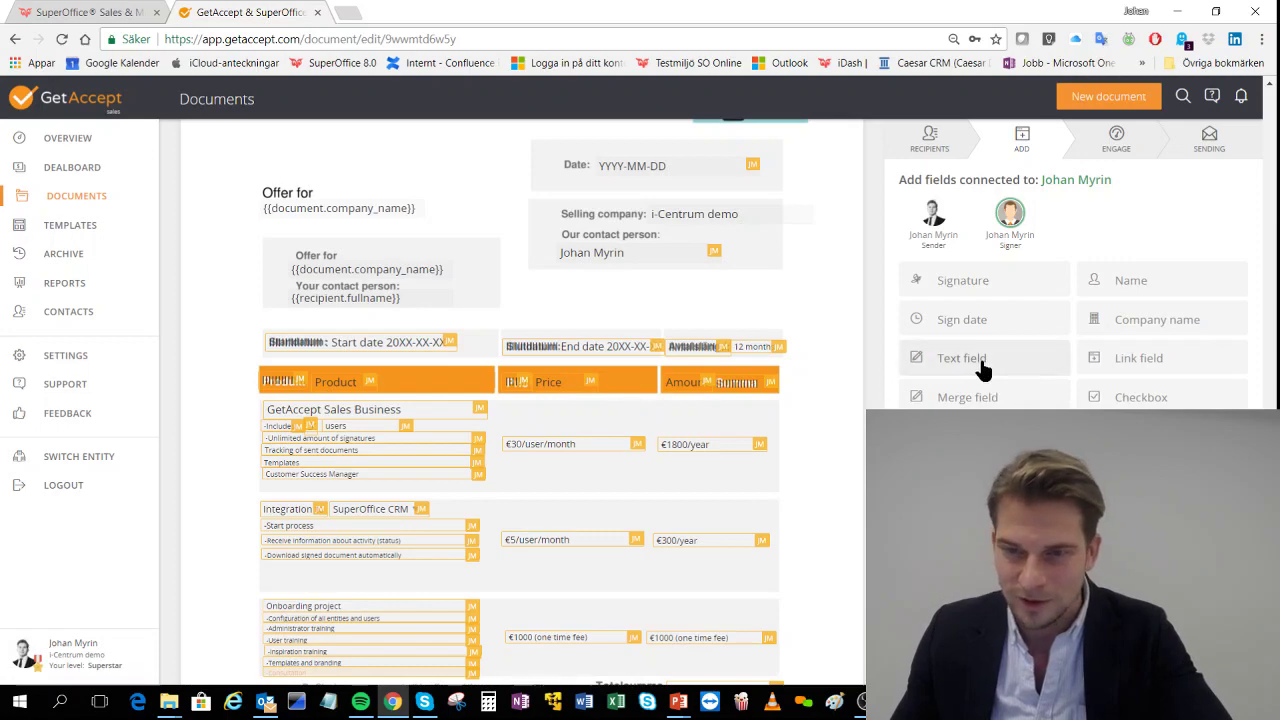
Add a text field just below the support and onboarding note on the offer page and delete it again
click(915, 358)
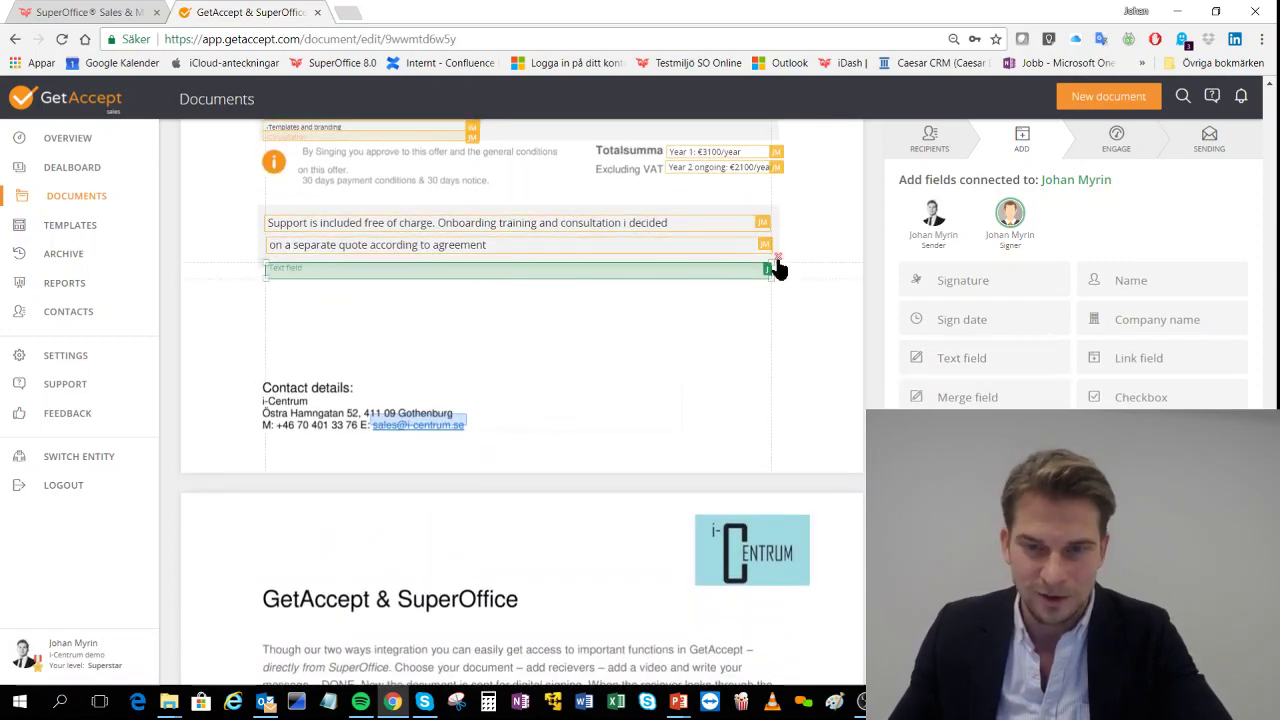
click(779, 258)
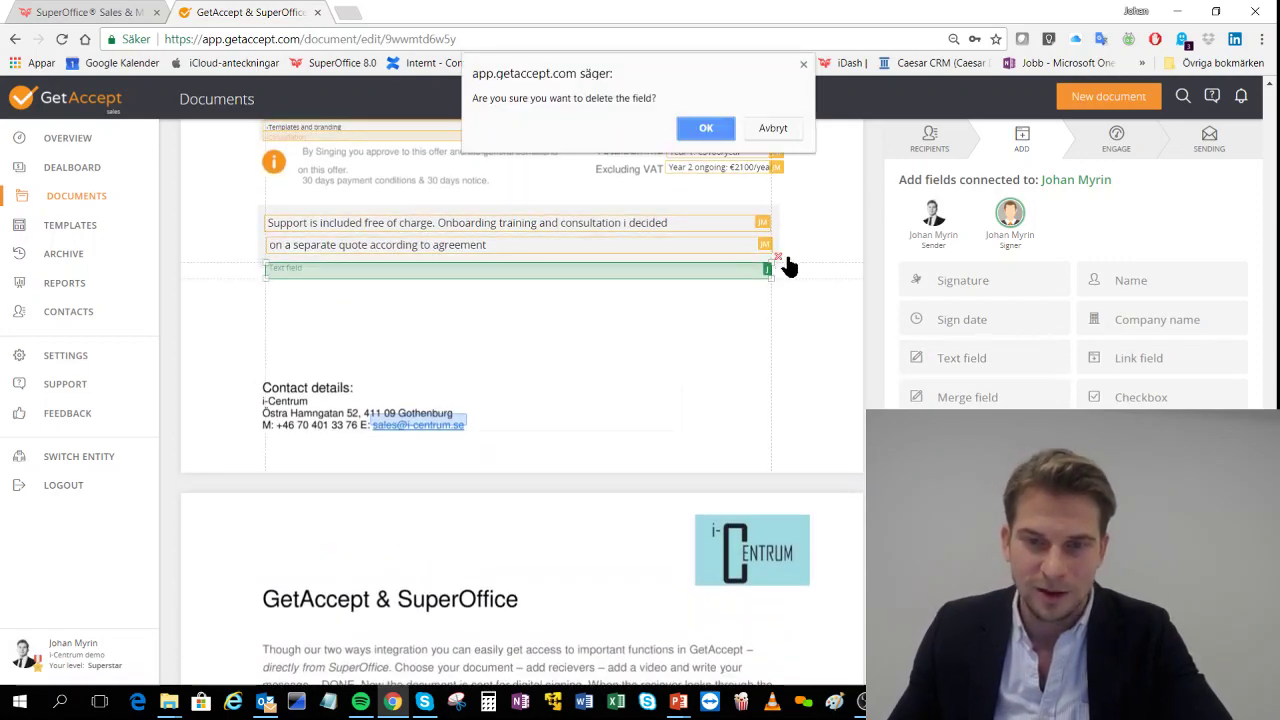
click(706, 128)
scroll(755, 352, up, 5)
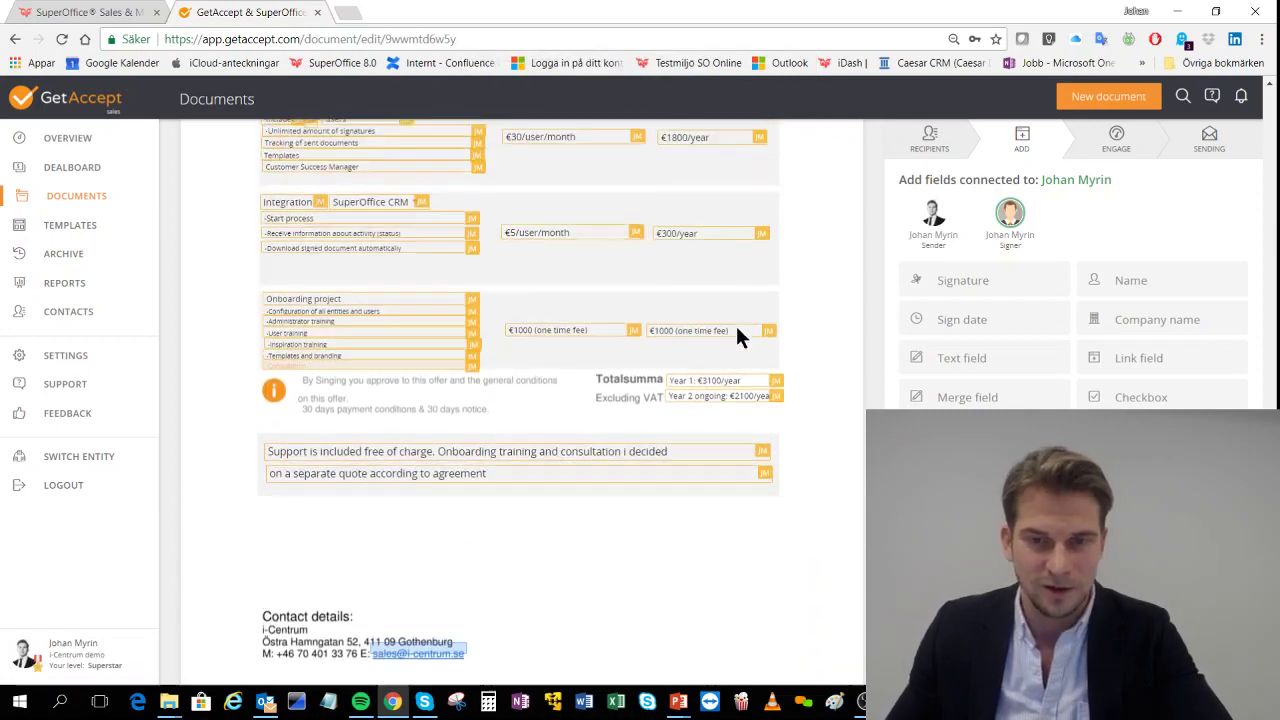
scroll(754, 340, down, 1)
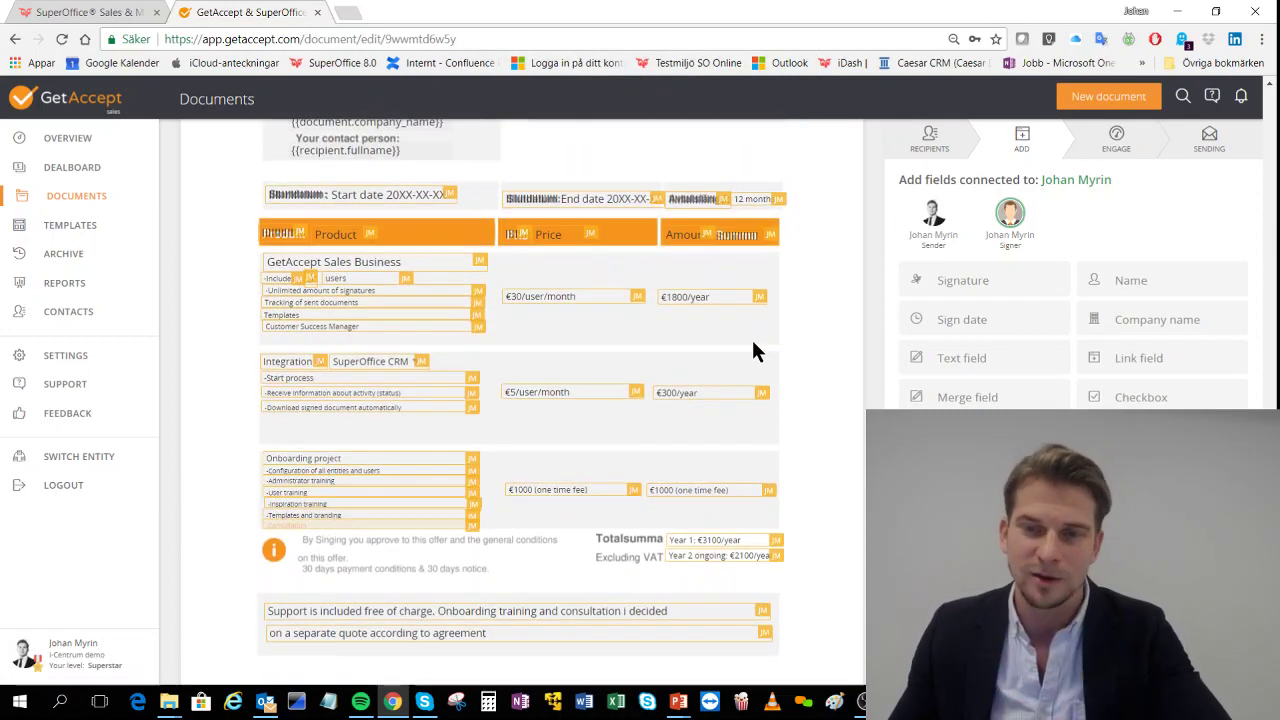
scroll(754, 341, up, 2)
scroll(751, 338, up, 3)
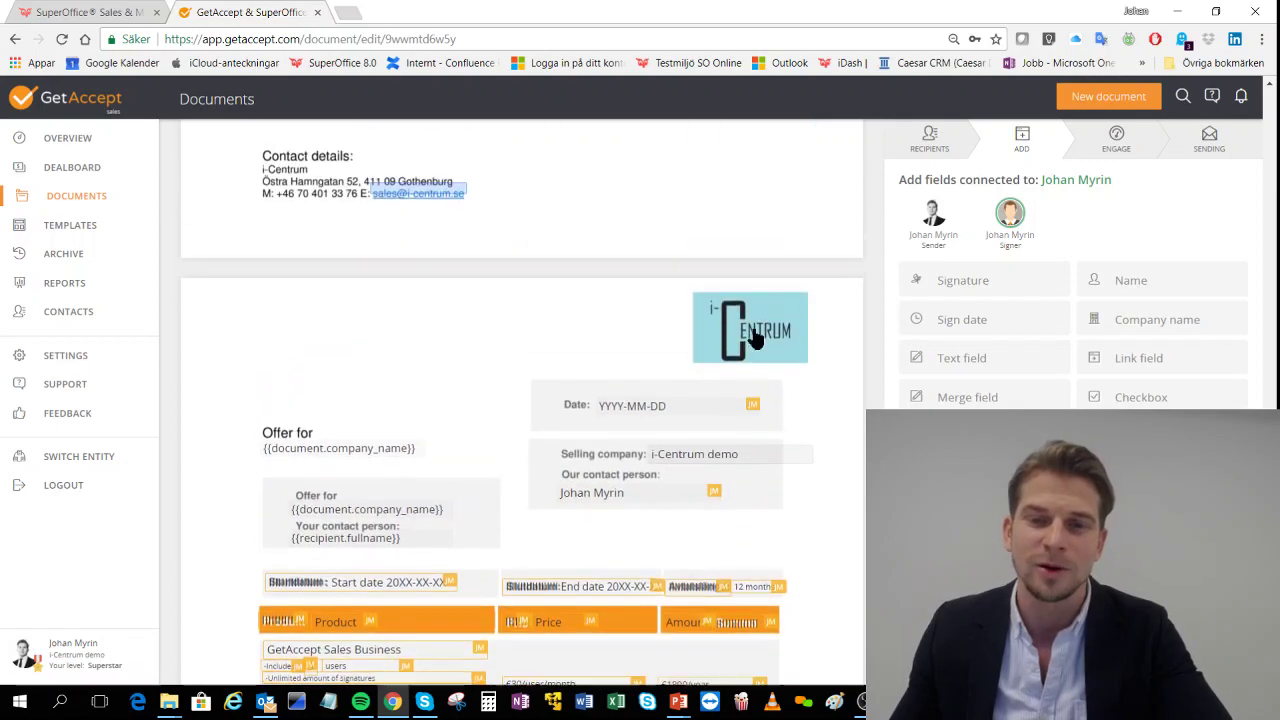
scroll(751, 338, down, 1)
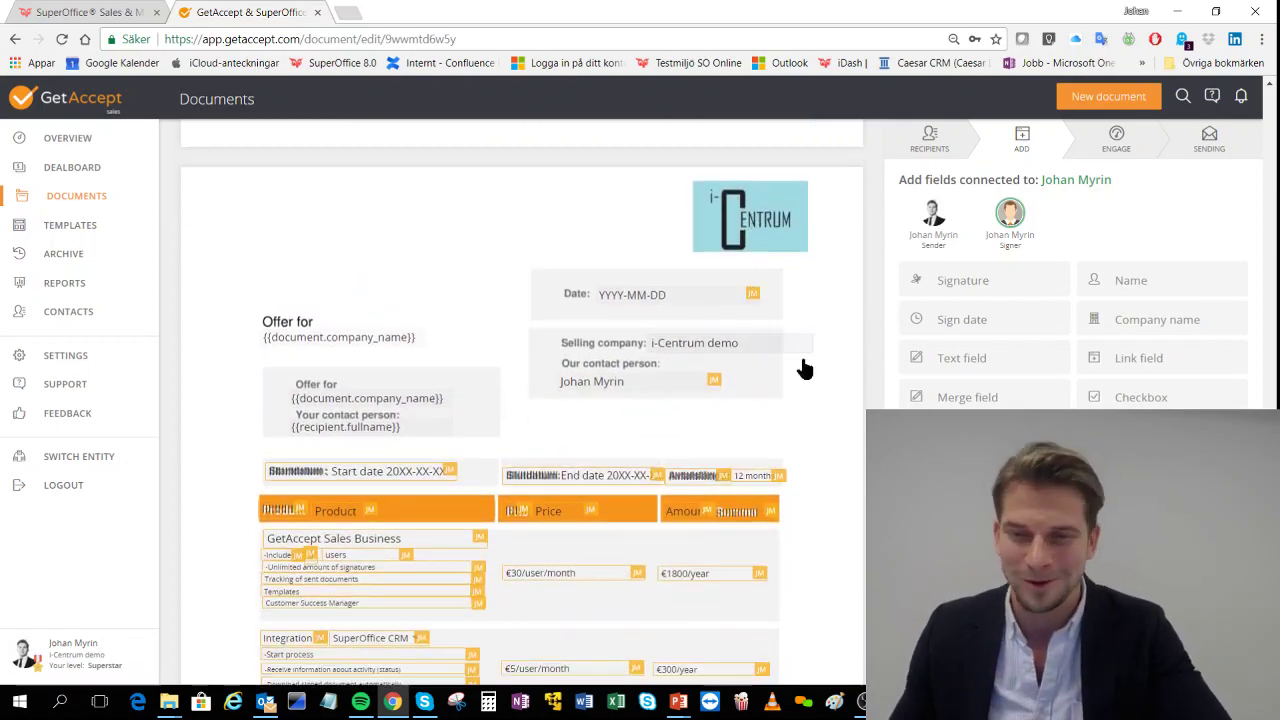
click(1114, 152)
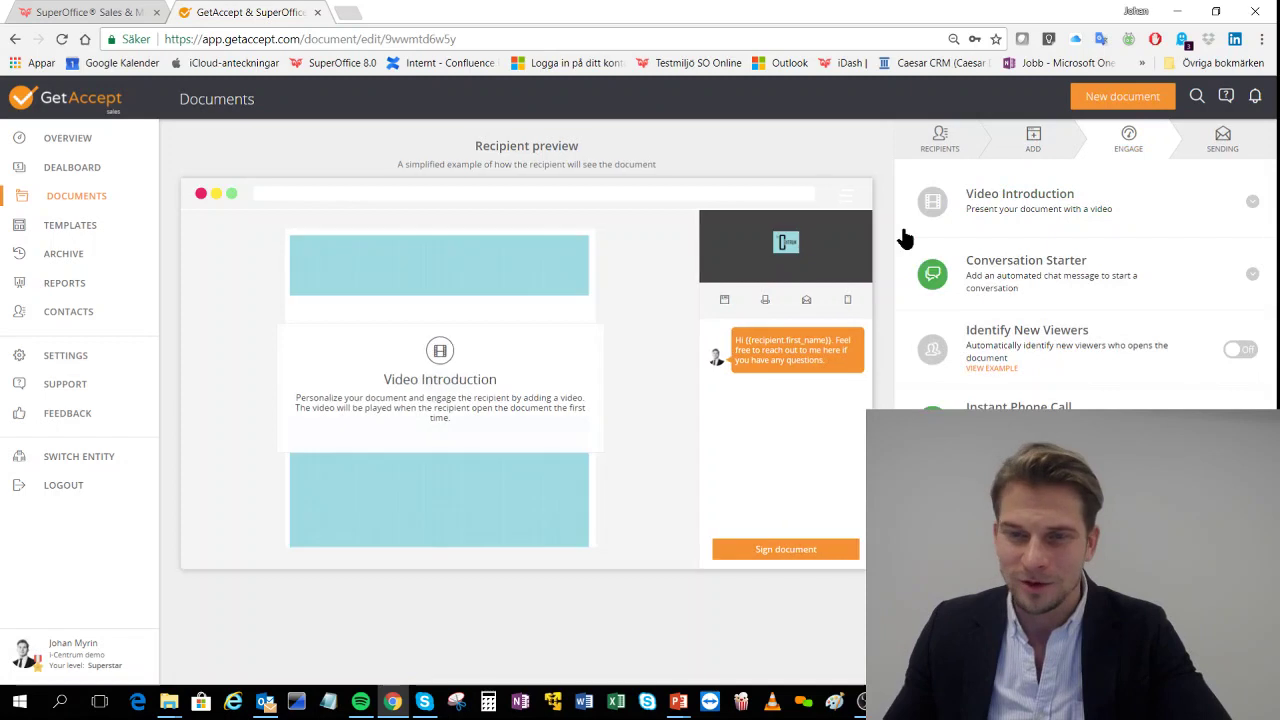
click(1046, 200)
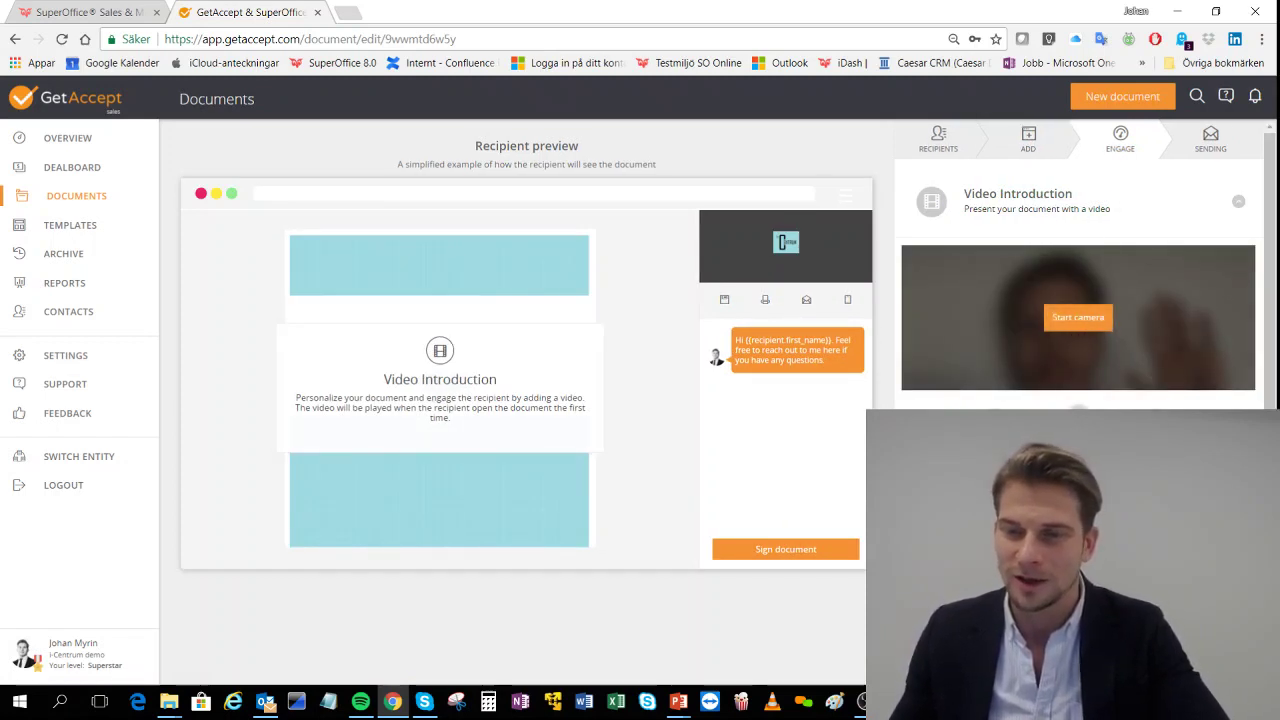
click(1078, 317)
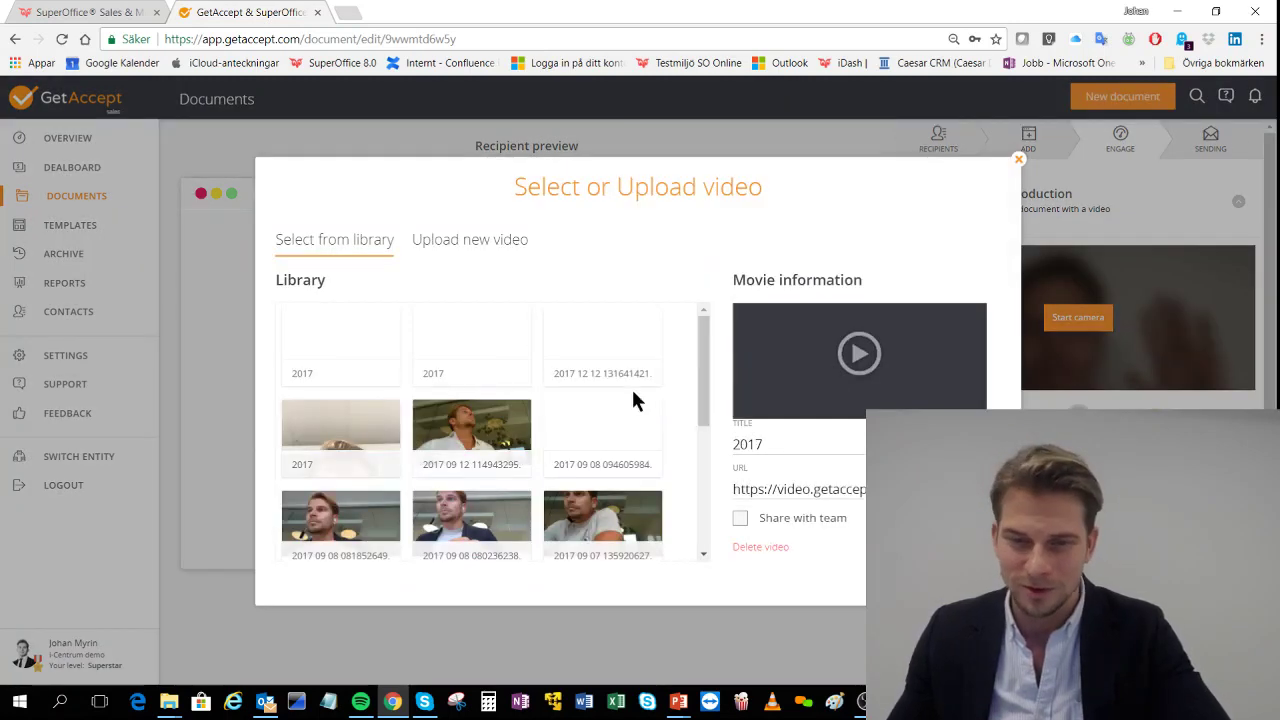
scroll(590, 425, down, 1)
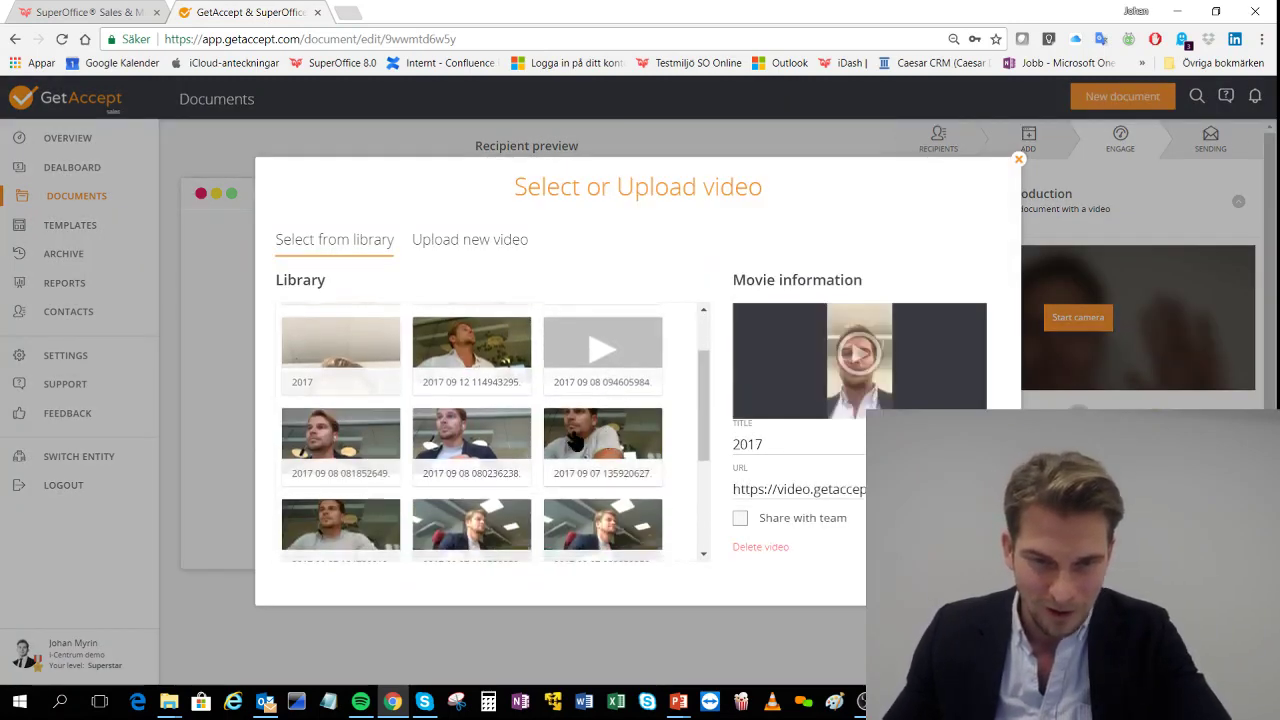
click(463, 433)
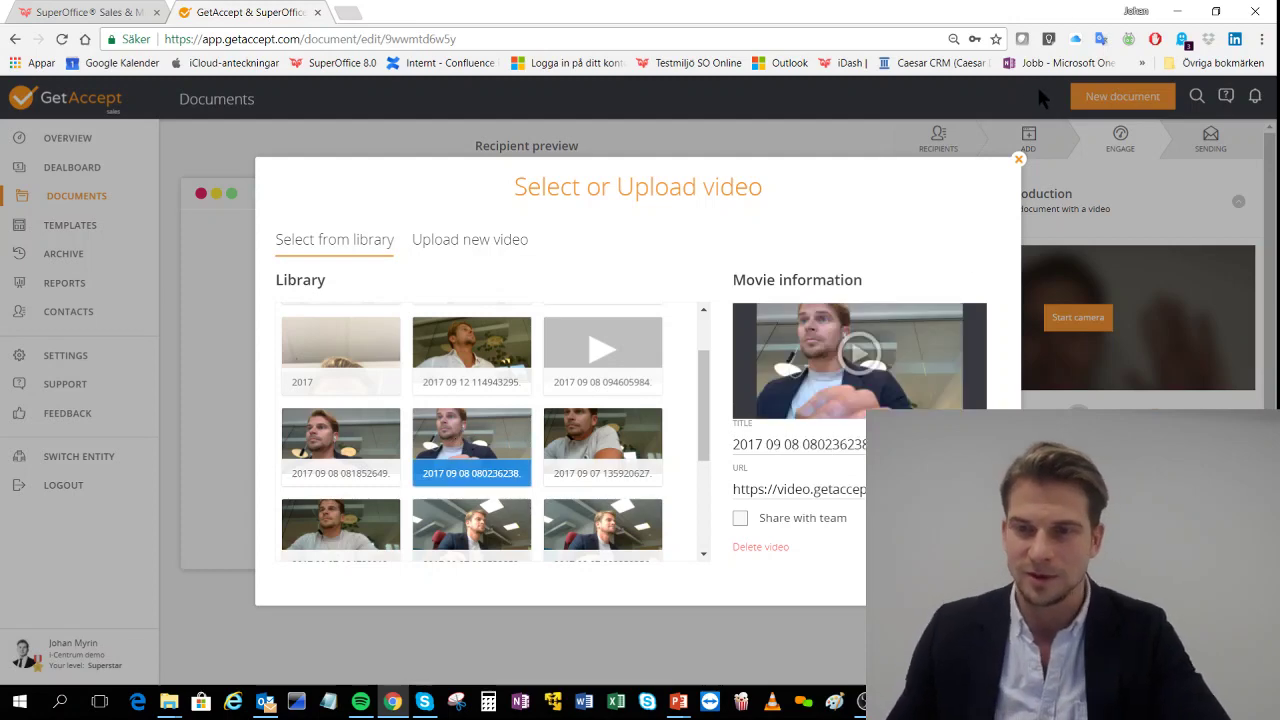
click(1017, 160)
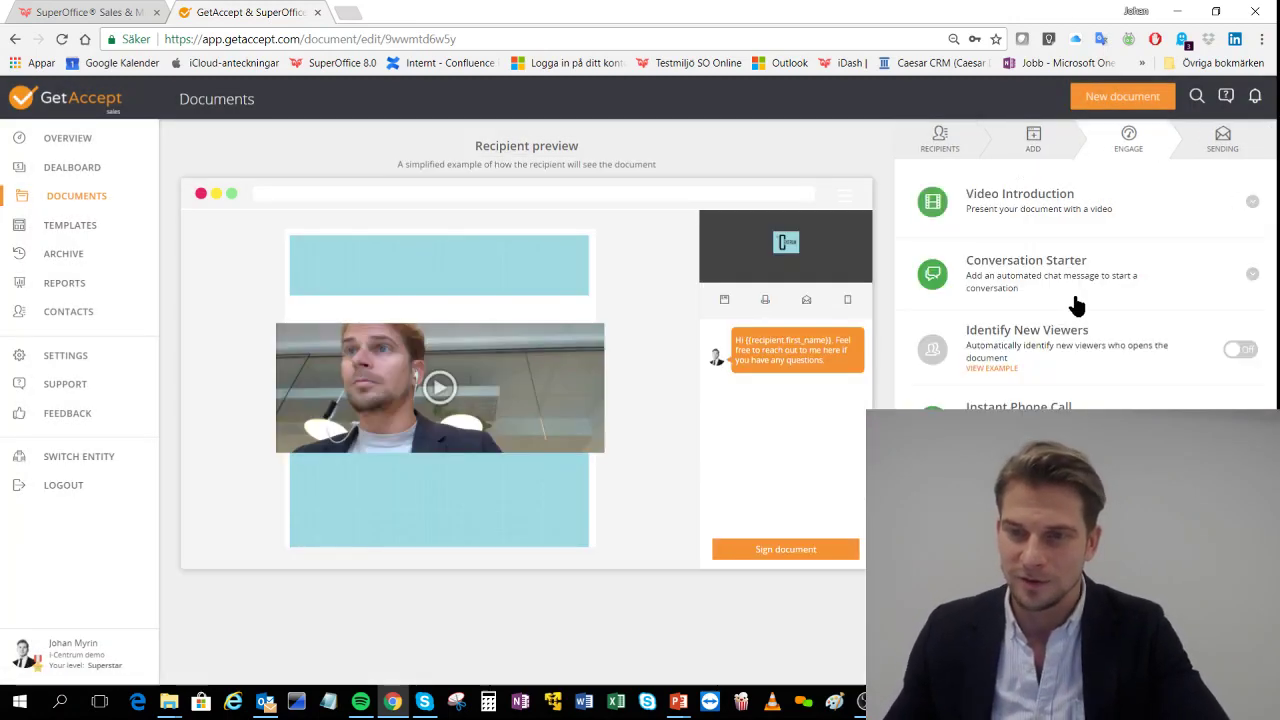
Switch on Identify New Viewers and open the Conversation Starter's automated chat message
click(1244, 353)
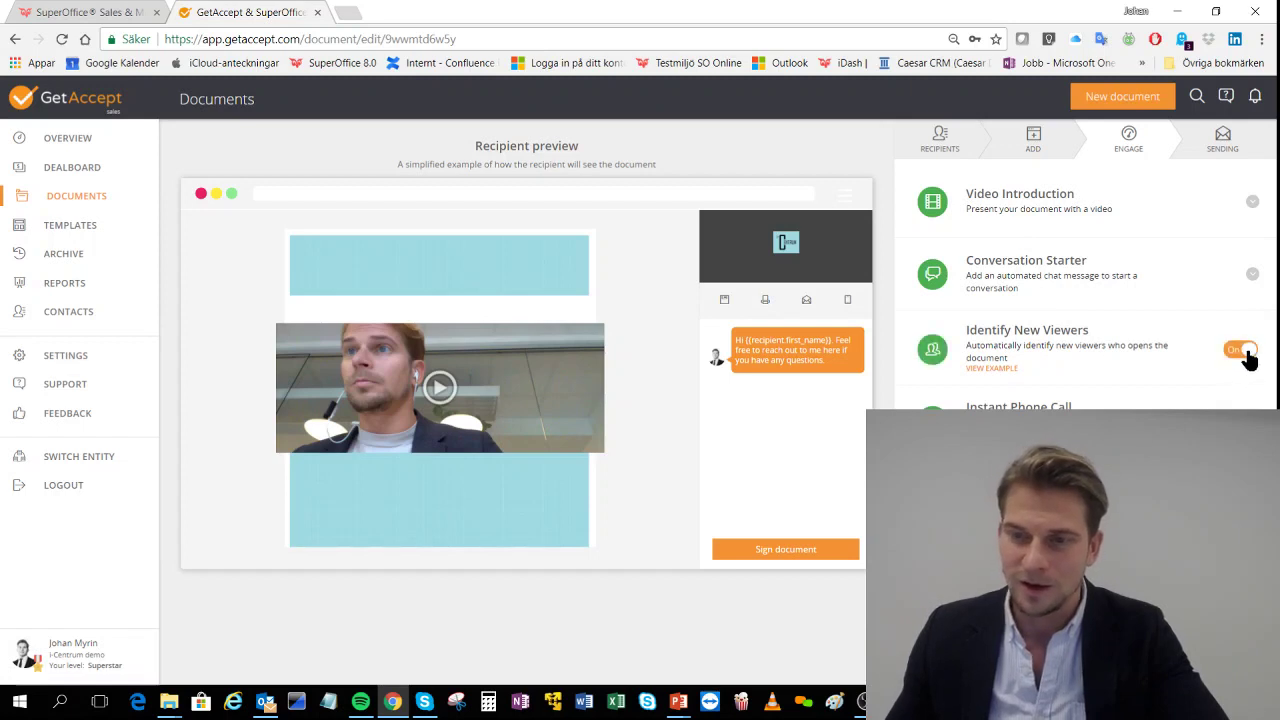
click(1053, 265)
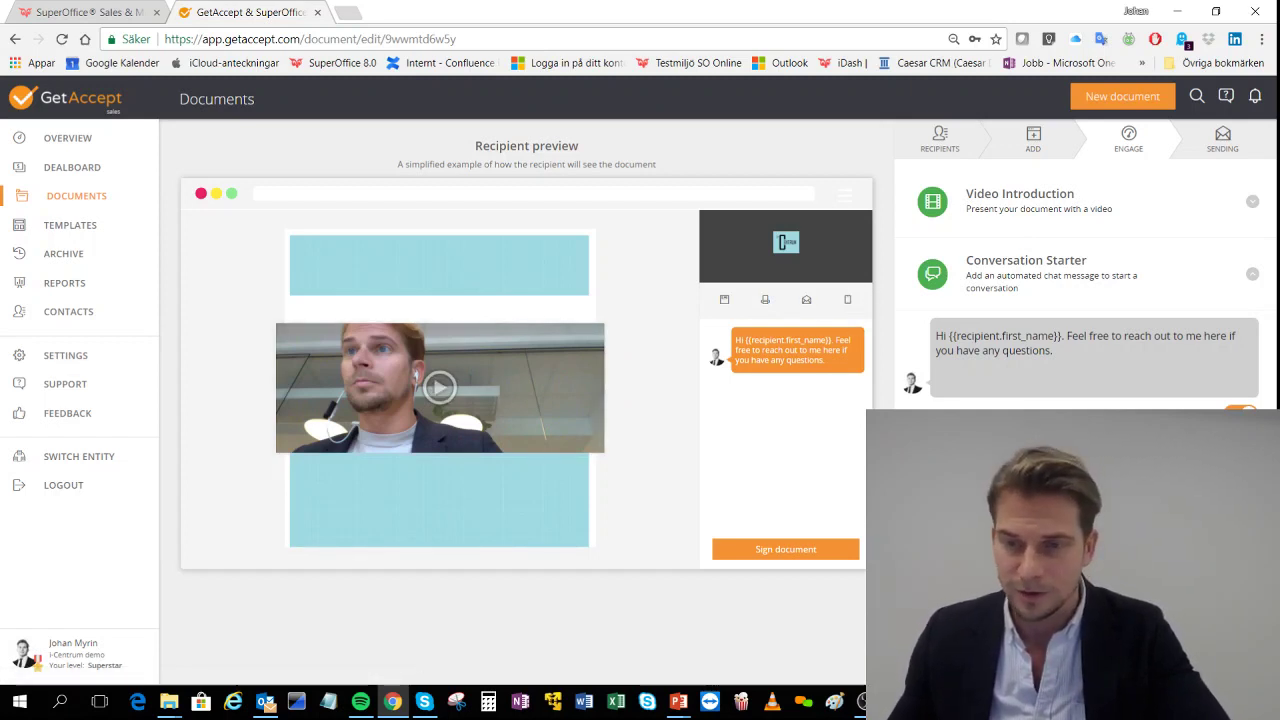
Go to the sending stage, start preparing the document for sending, and switch the Send later option on and off again
click(1222, 138)
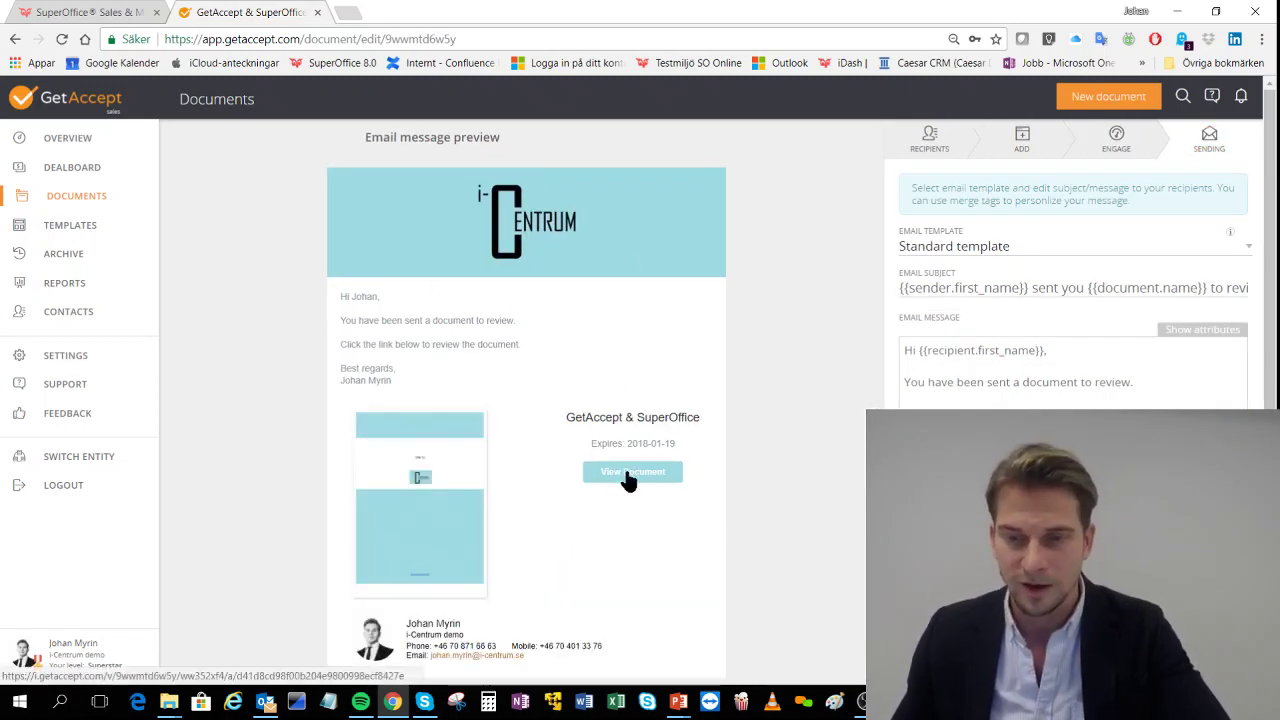
click(1196, 655)
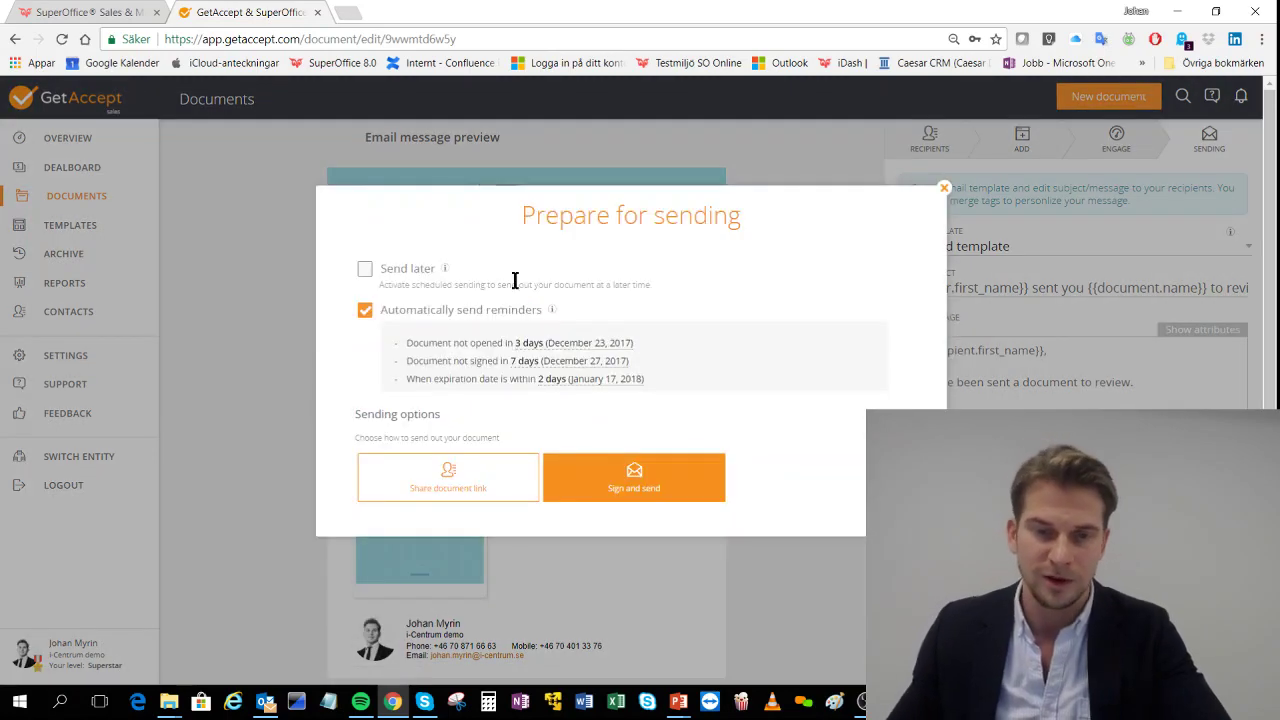
click(365, 270)
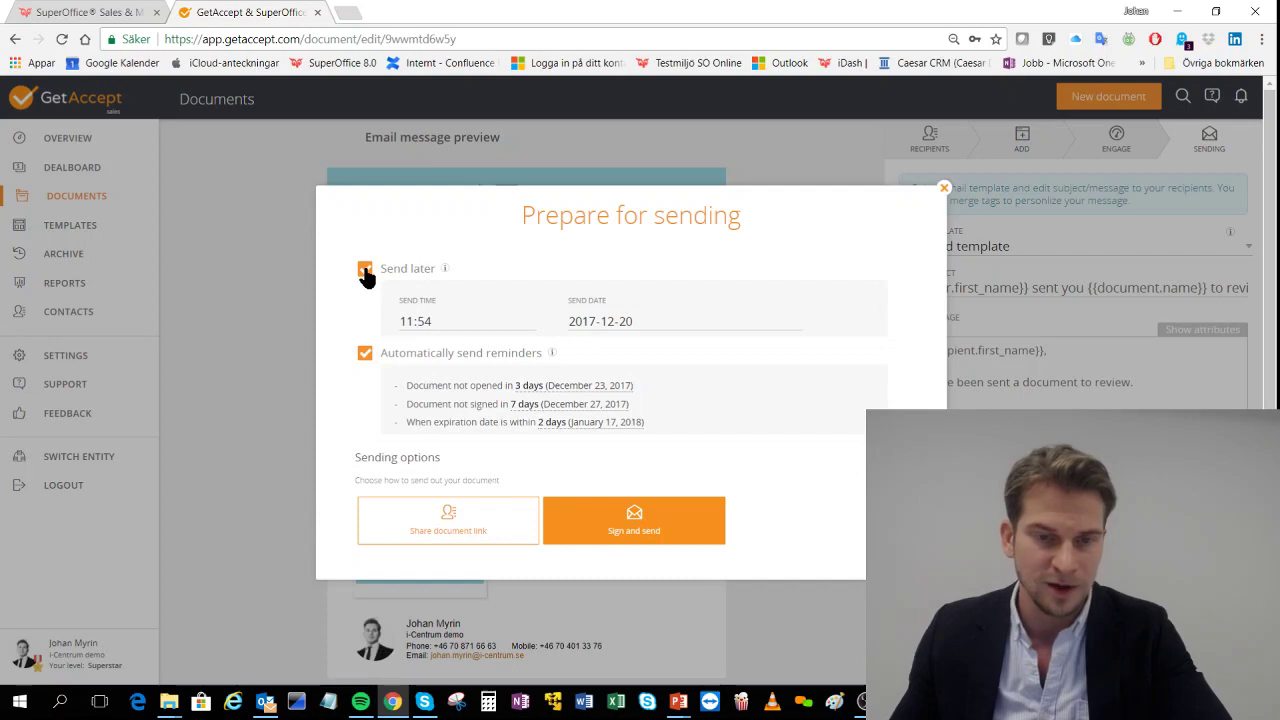
click(365, 270)
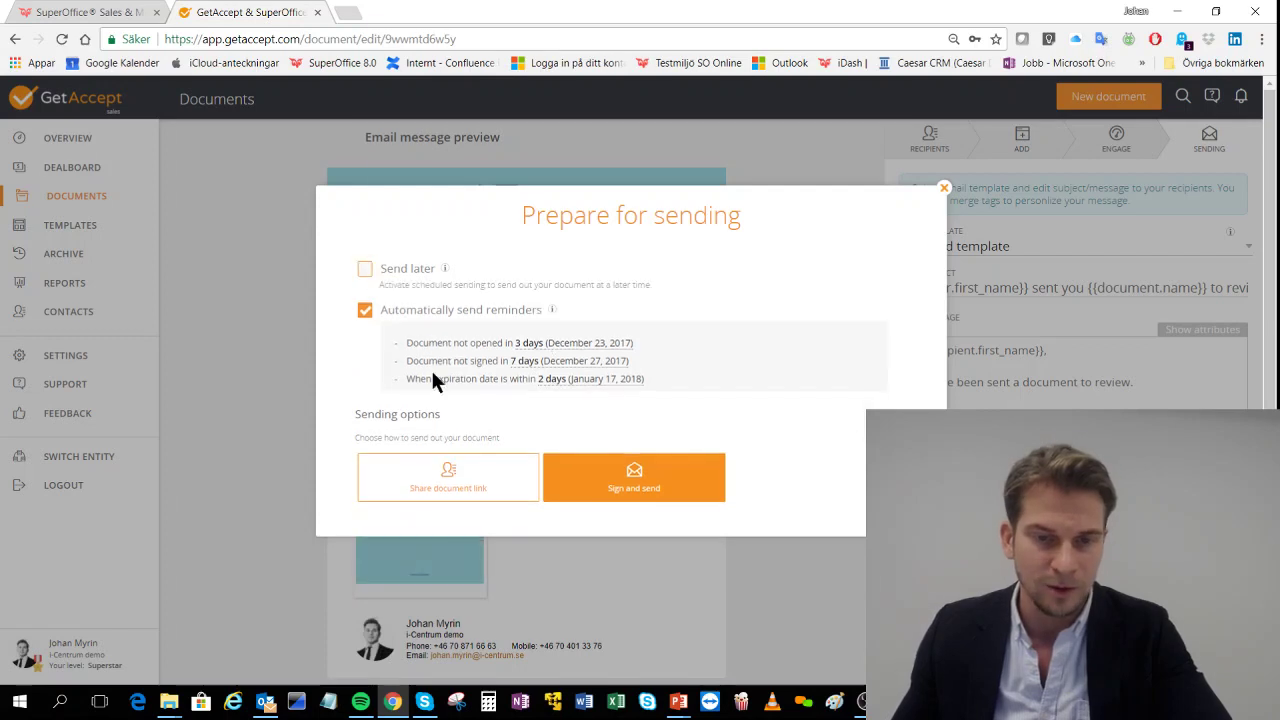
Set the automatic reminder for a document not opened to 4 days
click(530, 350)
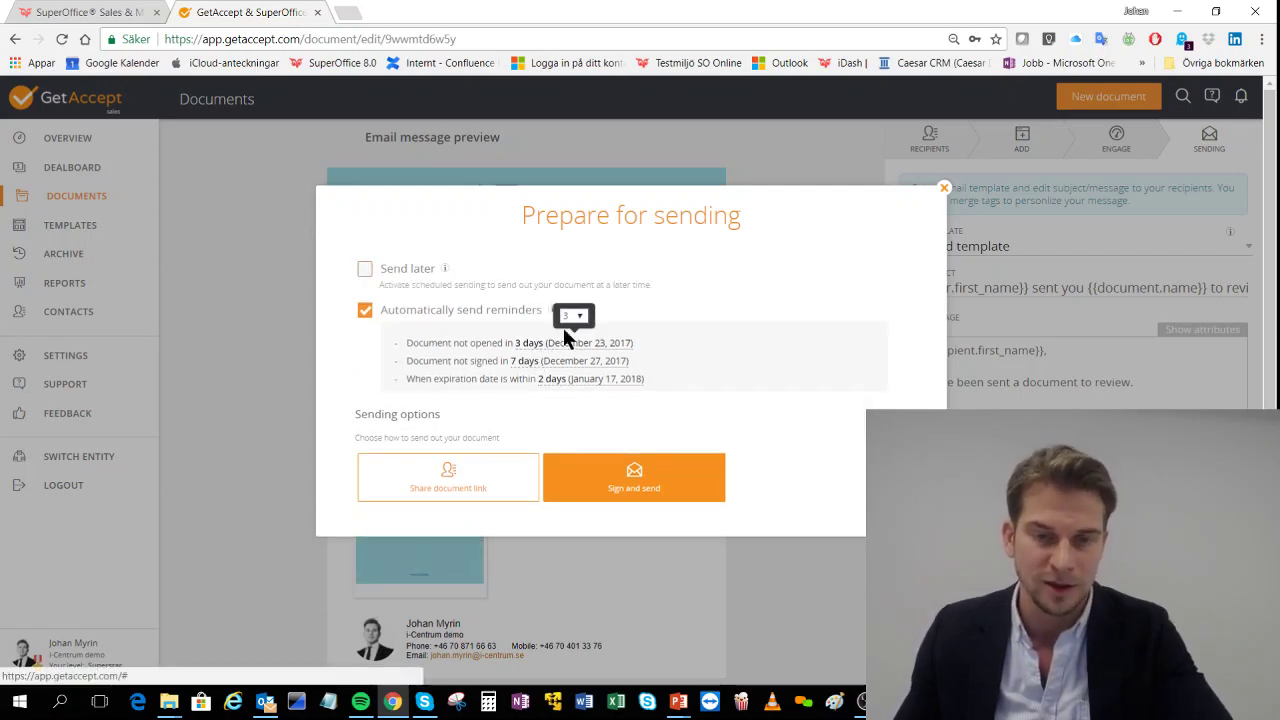
click(573, 316)
click(569, 362)
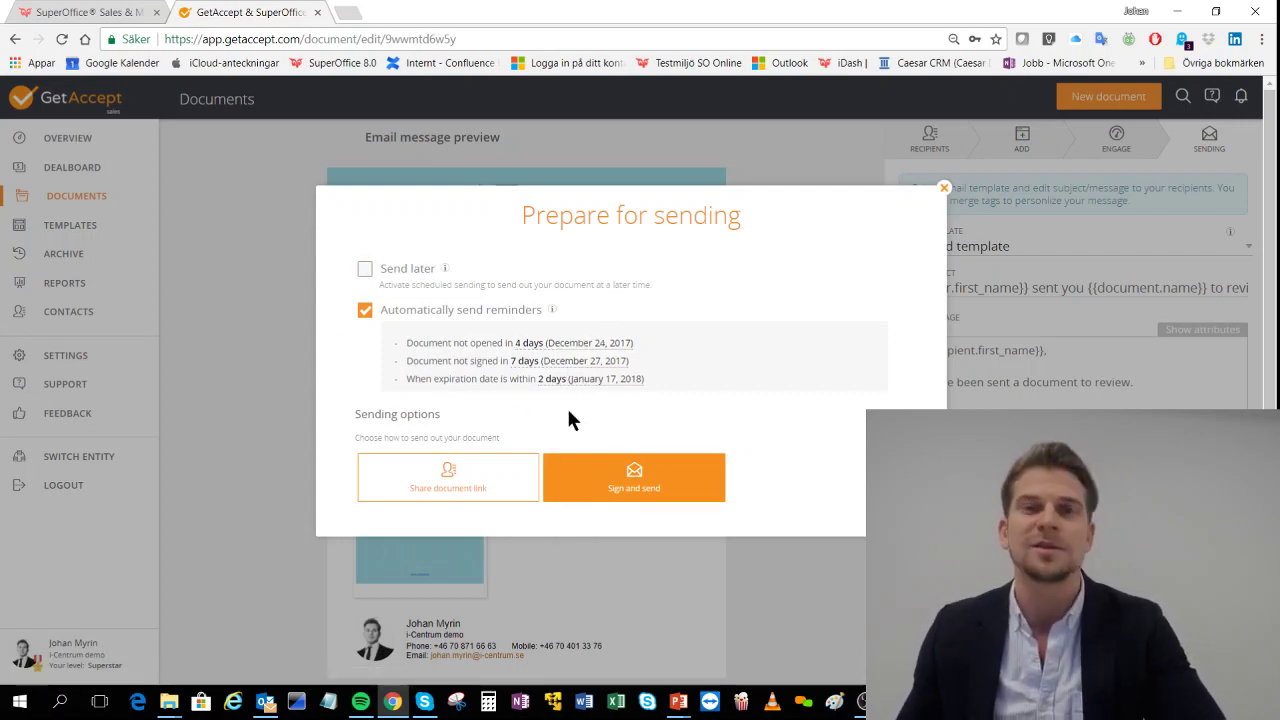
Sign and send the document immediately with automatic reminders enabled, reopening the sending preparation if needed
click(640, 480)
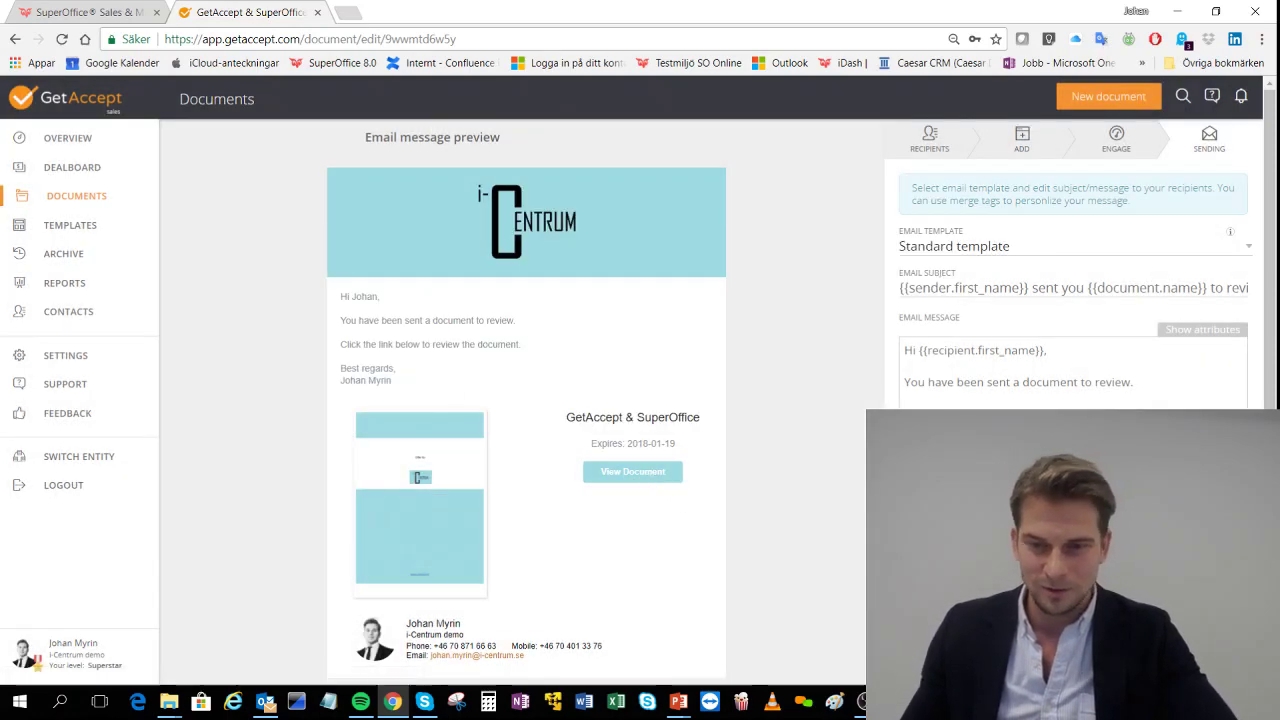
click(1180, 652)
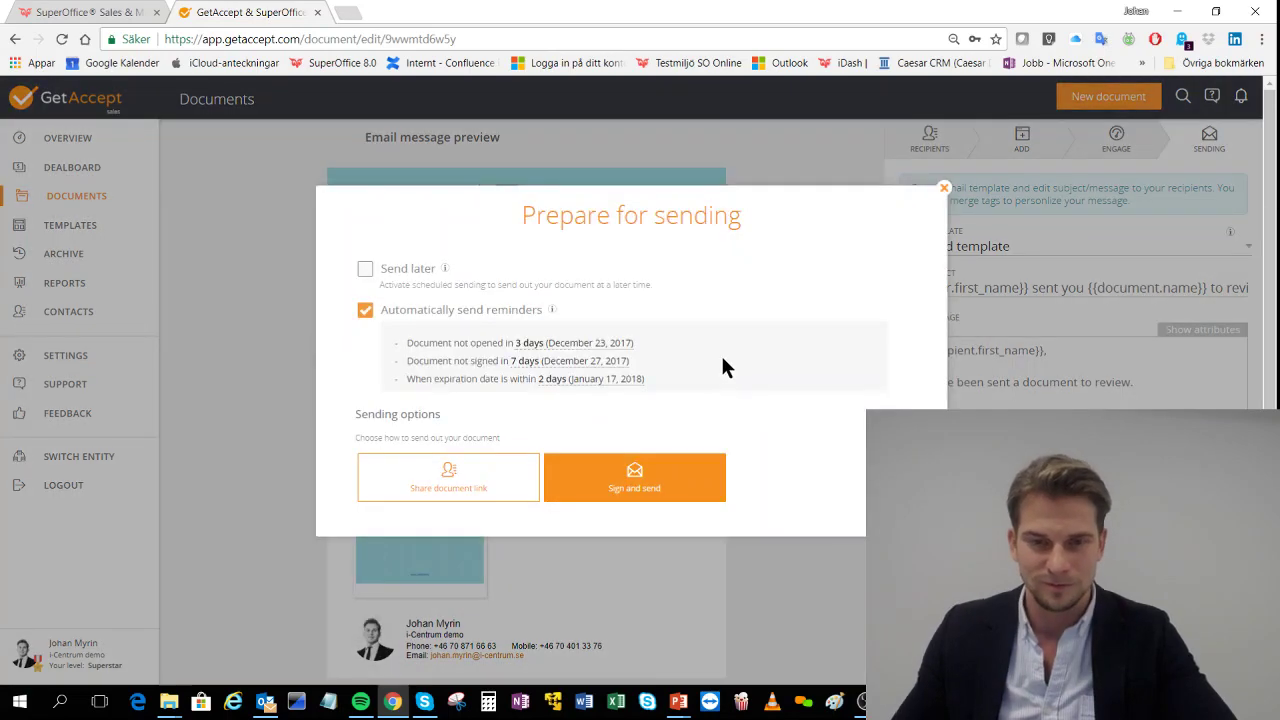
click(645, 481)
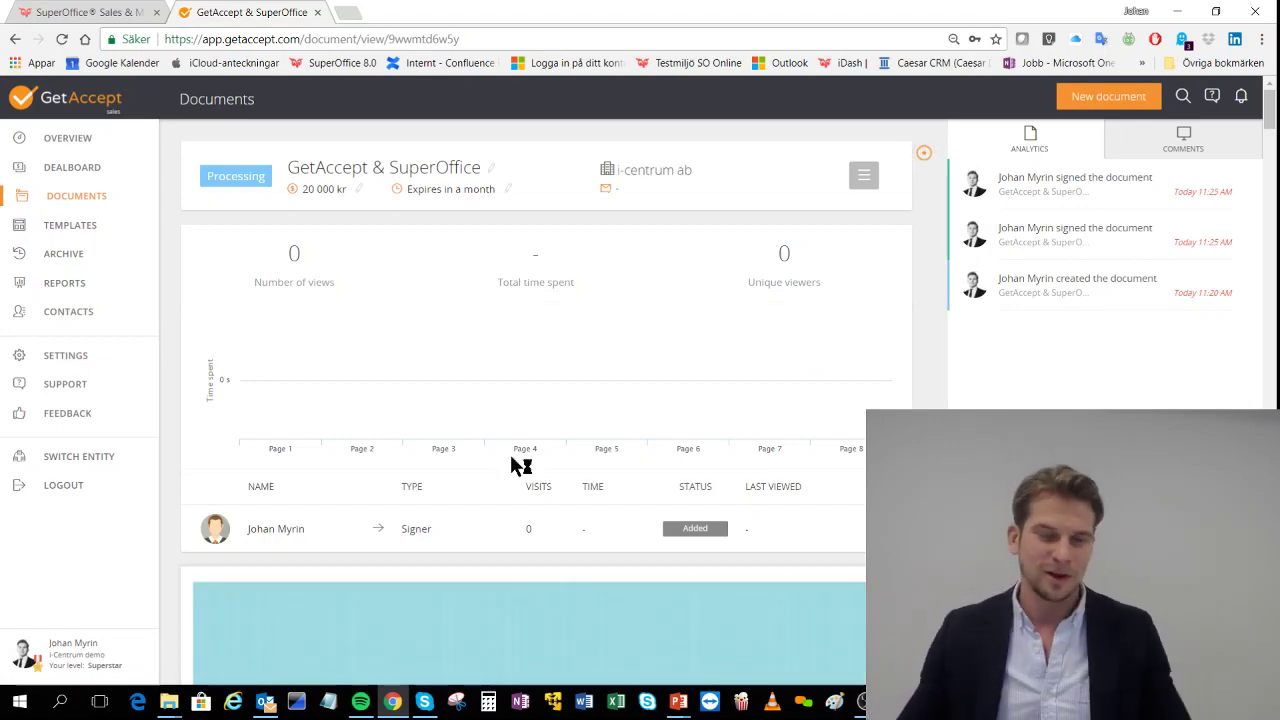
Switch to Outlook and check the GetAccept mail folder for the sent document's email
click(265, 703)
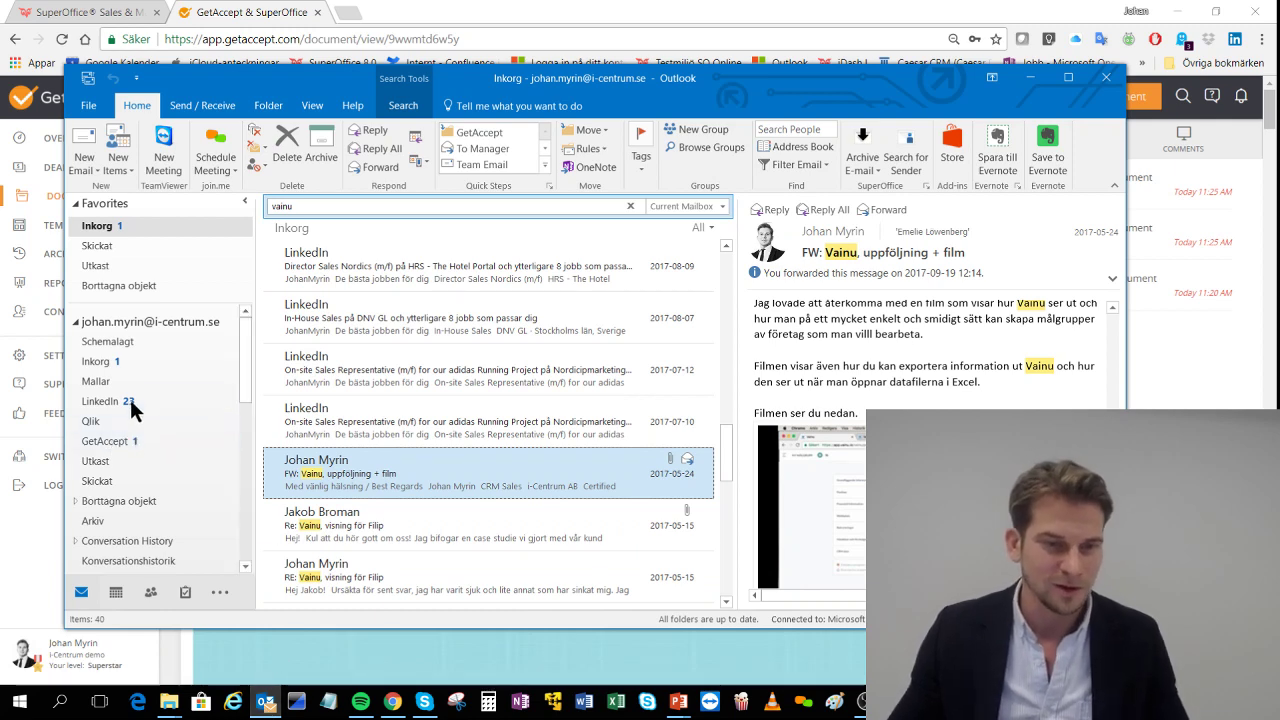
click(139, 441)
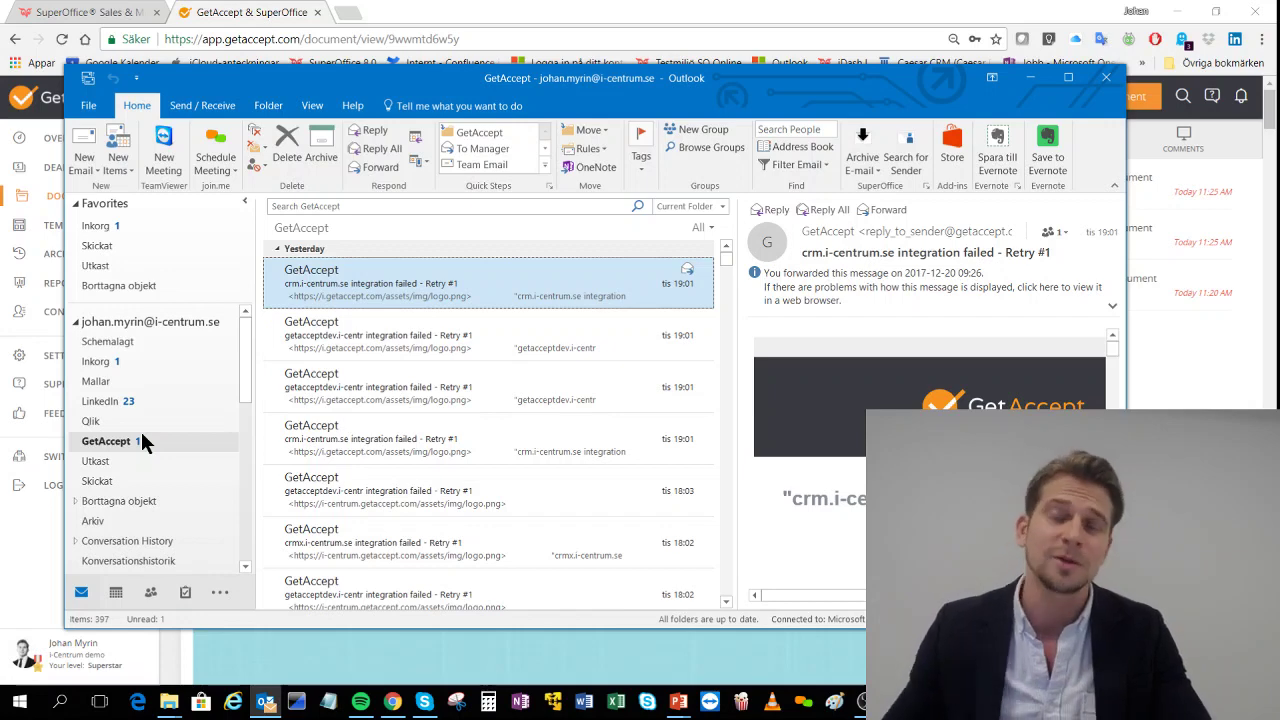
scroll(485, 412, down, 3)
scroll(485, 404, up, 3)
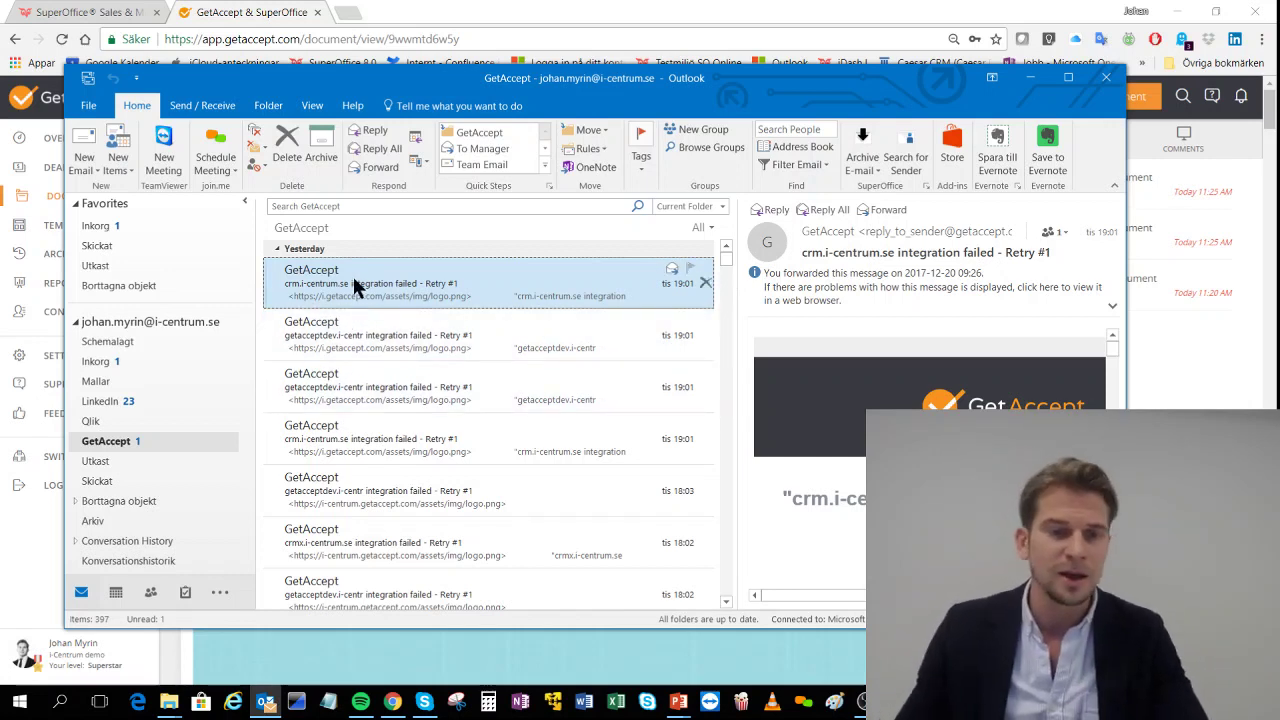
Return to GetAccept in the browser and review the active deals from the overview dashboard, ending back on the overview
click(254, 14)
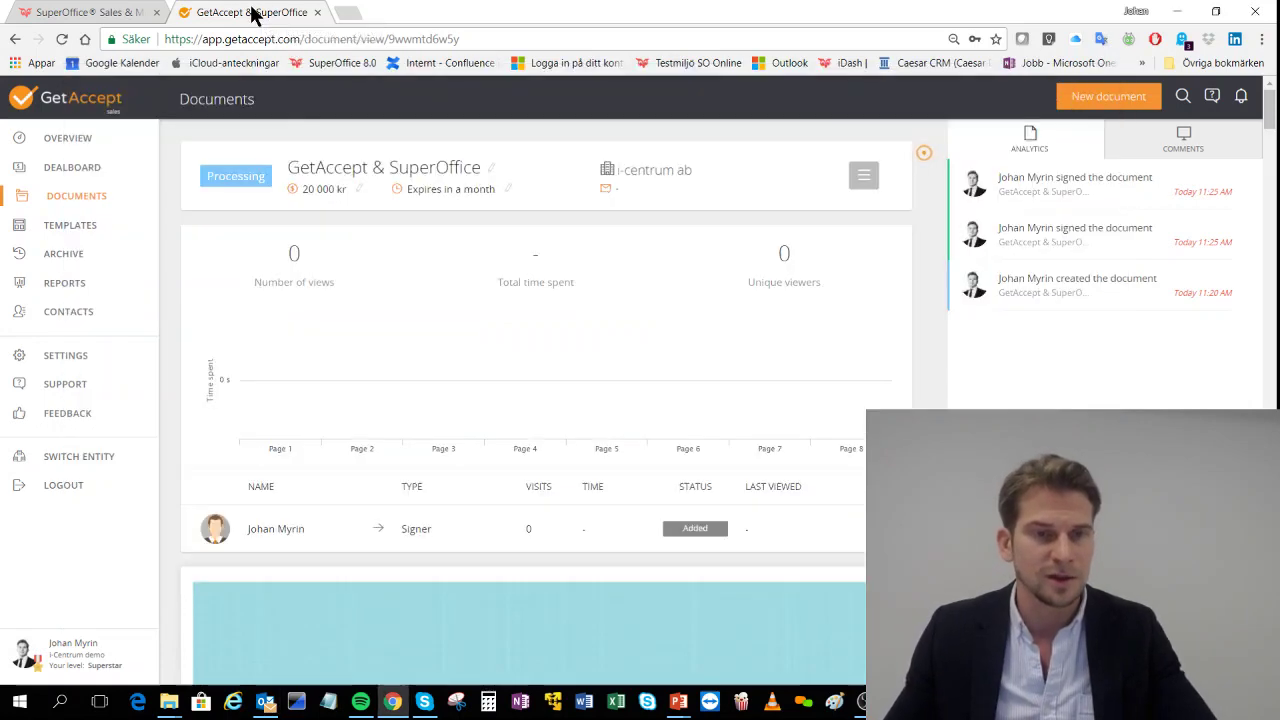
click(74, 143)
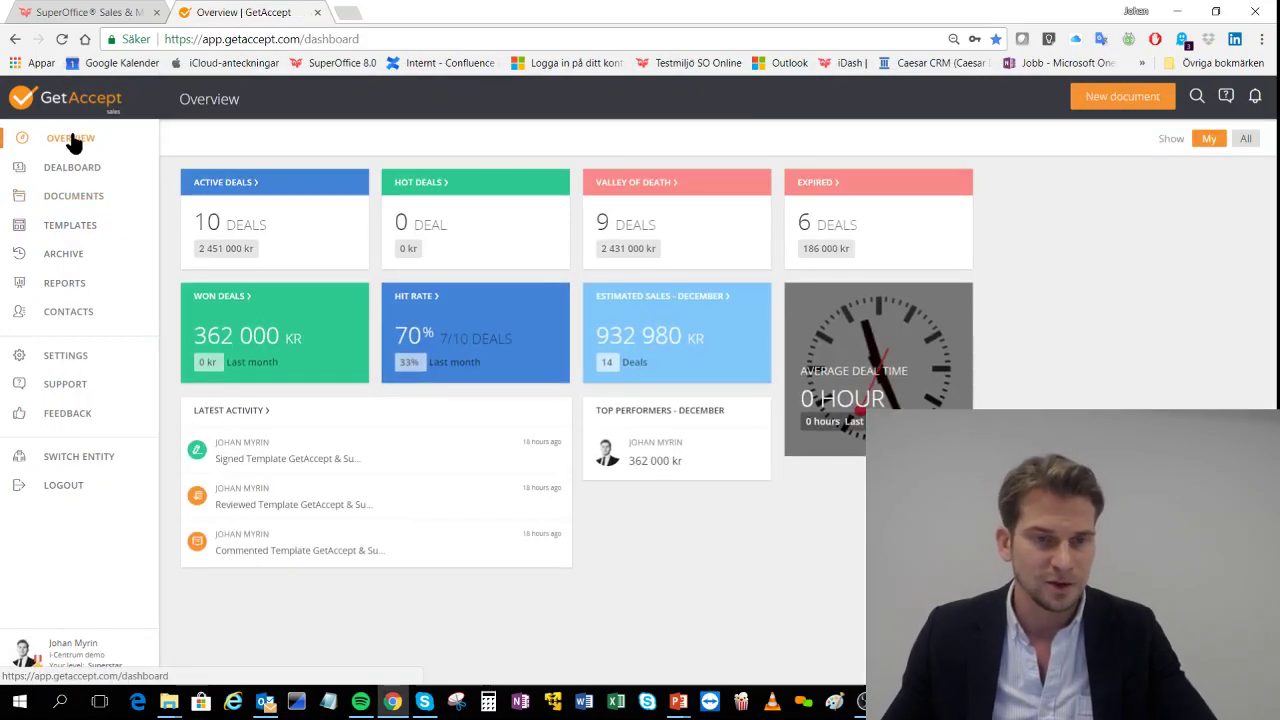
click(250, 201)
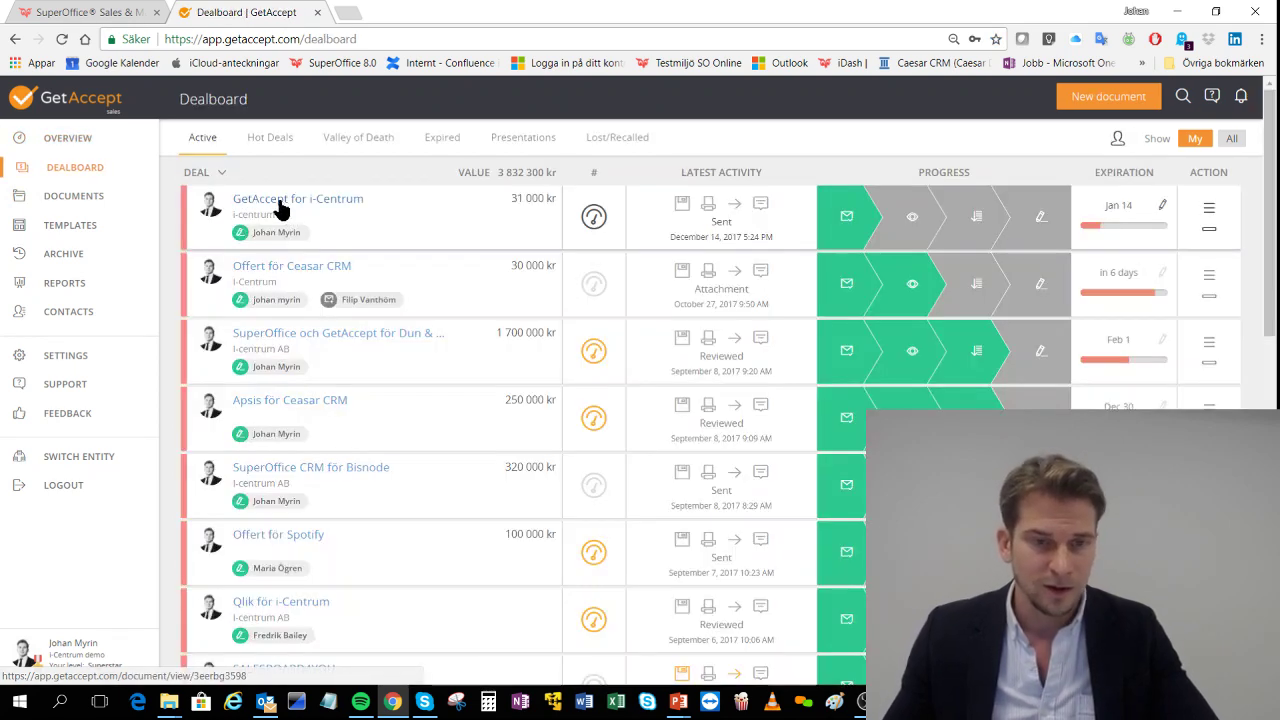
scroll(348, 283, down, 1)
scroll(349, 281, up, 1)
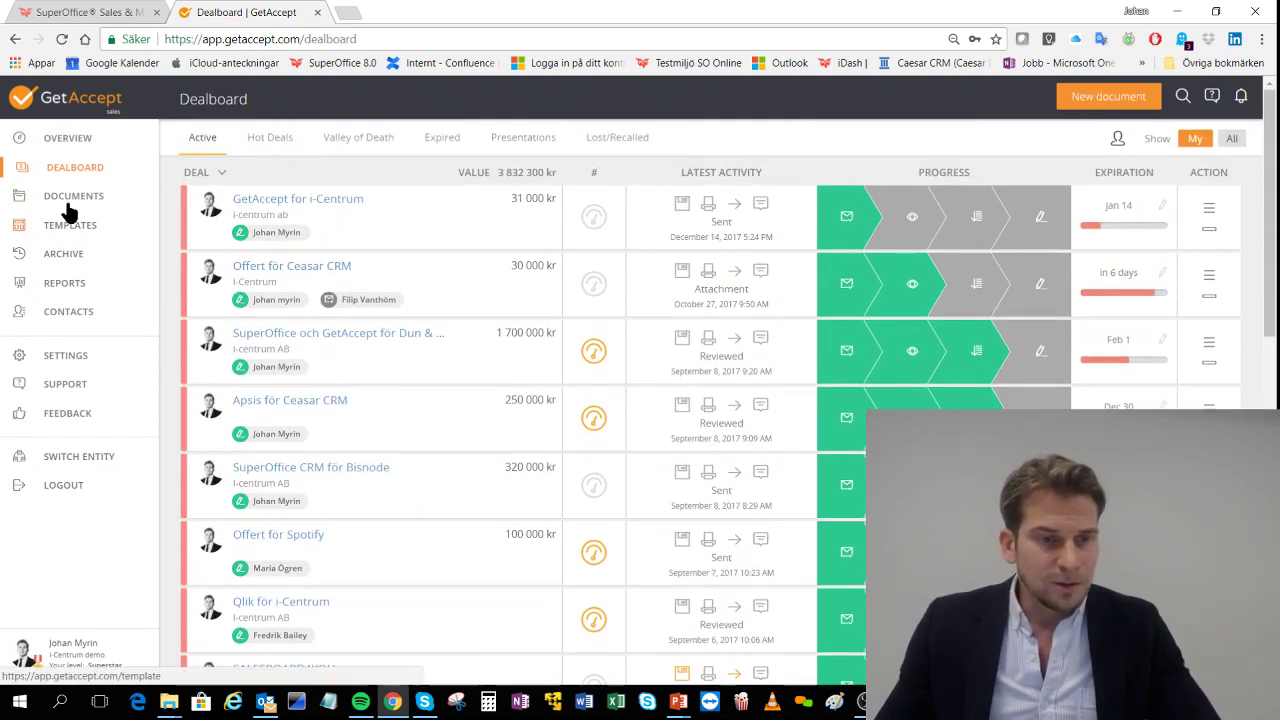
click(70, 142)
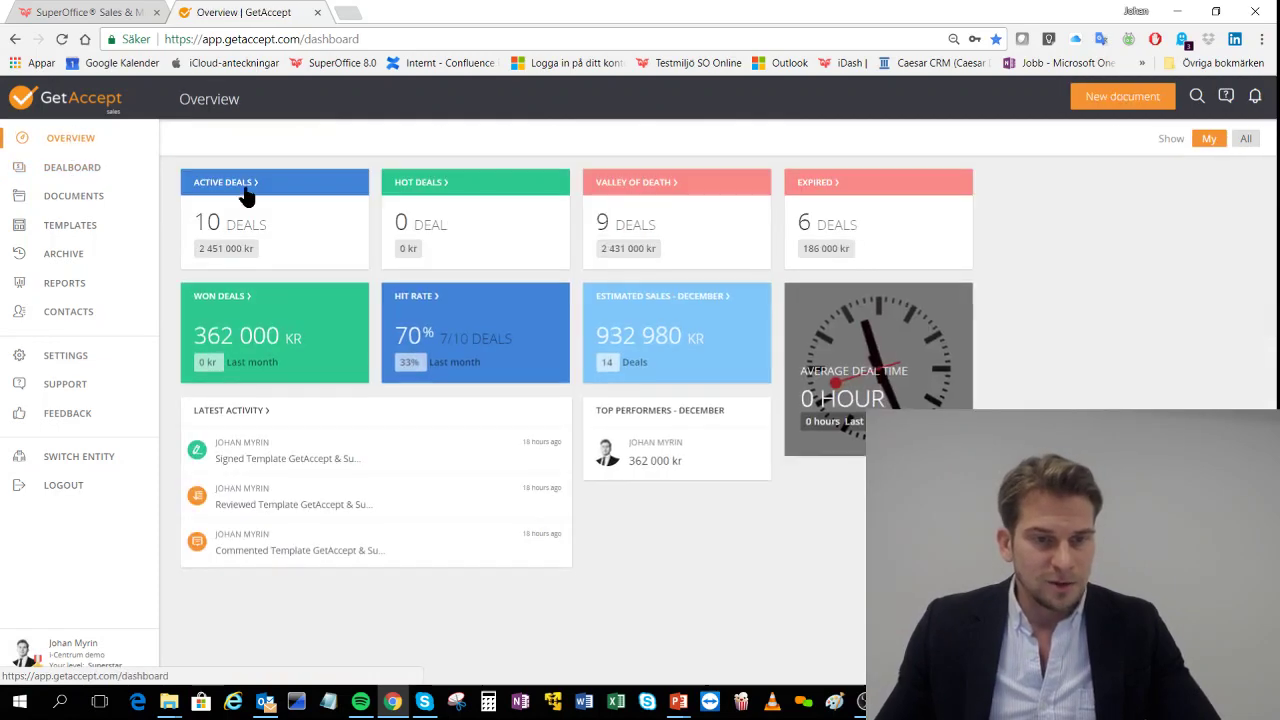
Check the active deals for the newly sent document, reloading the list from the overview
click(286, 213)
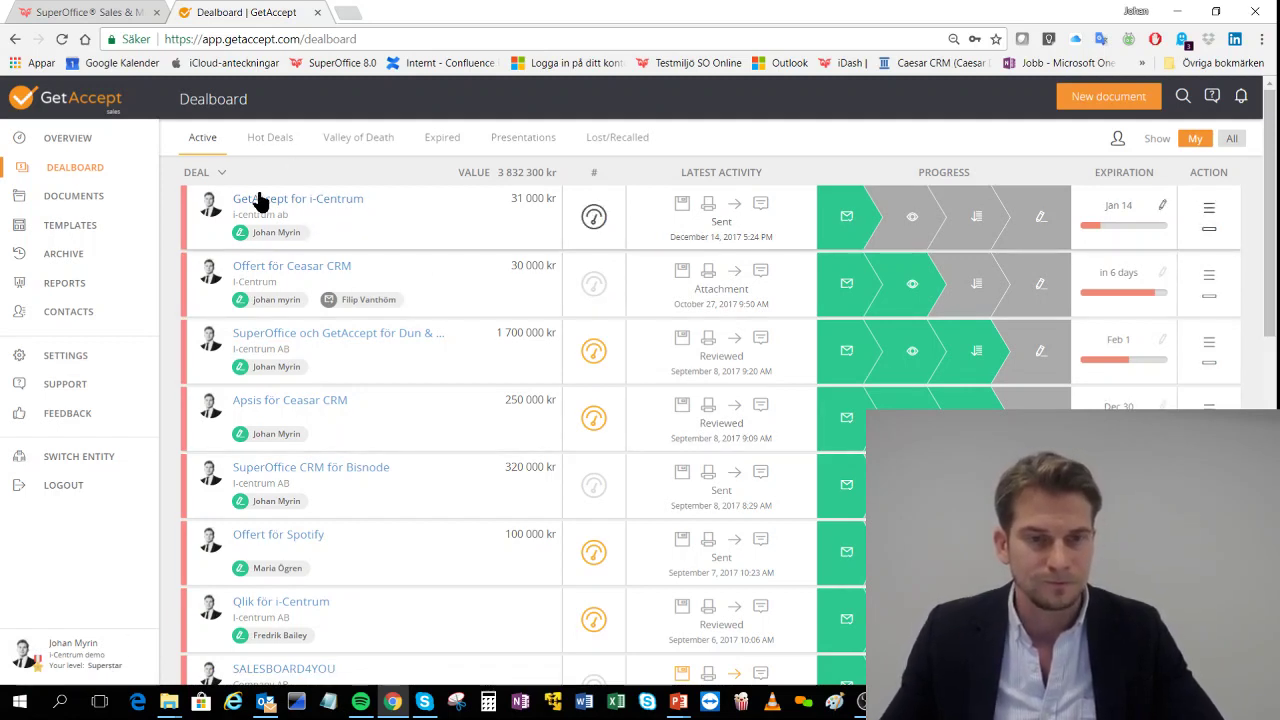
click(72, 141)
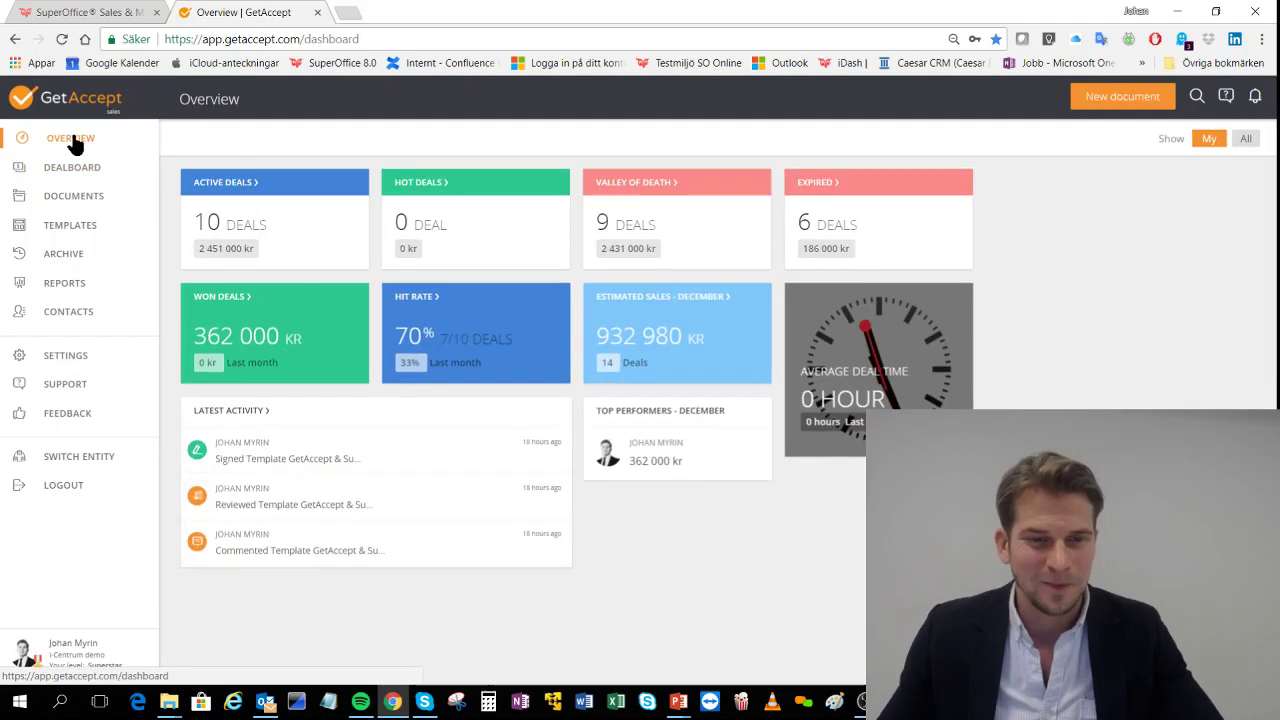
click(306, 216)
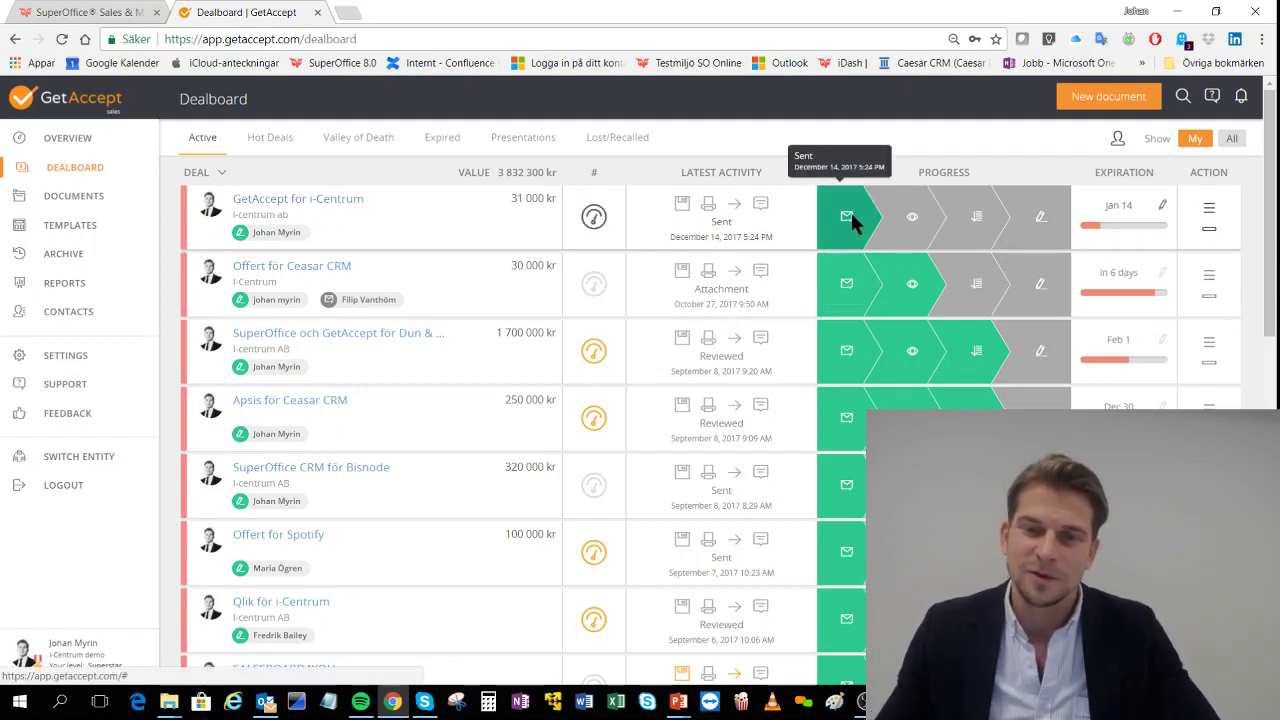
Switch to Outlook, check the GetAccept mail folder for the sent document's email, and return to the dealboard
click(266, 703)
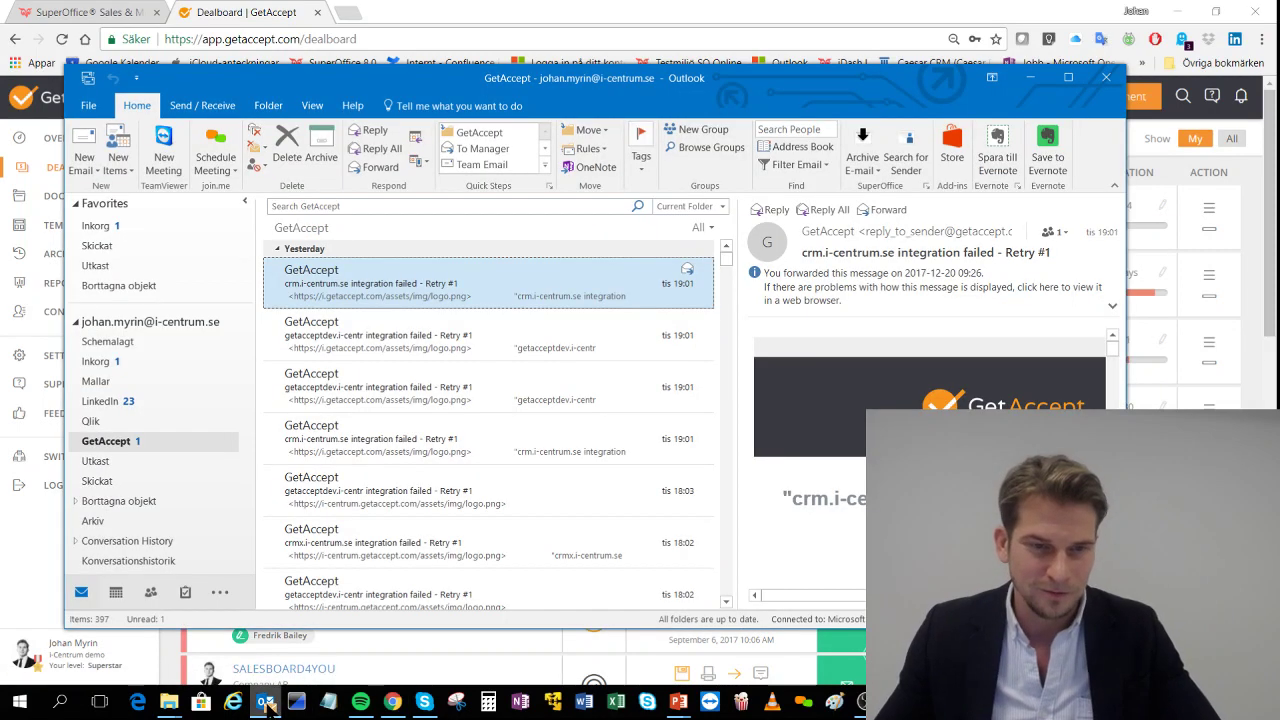
scroll(133, 400, down, 1)
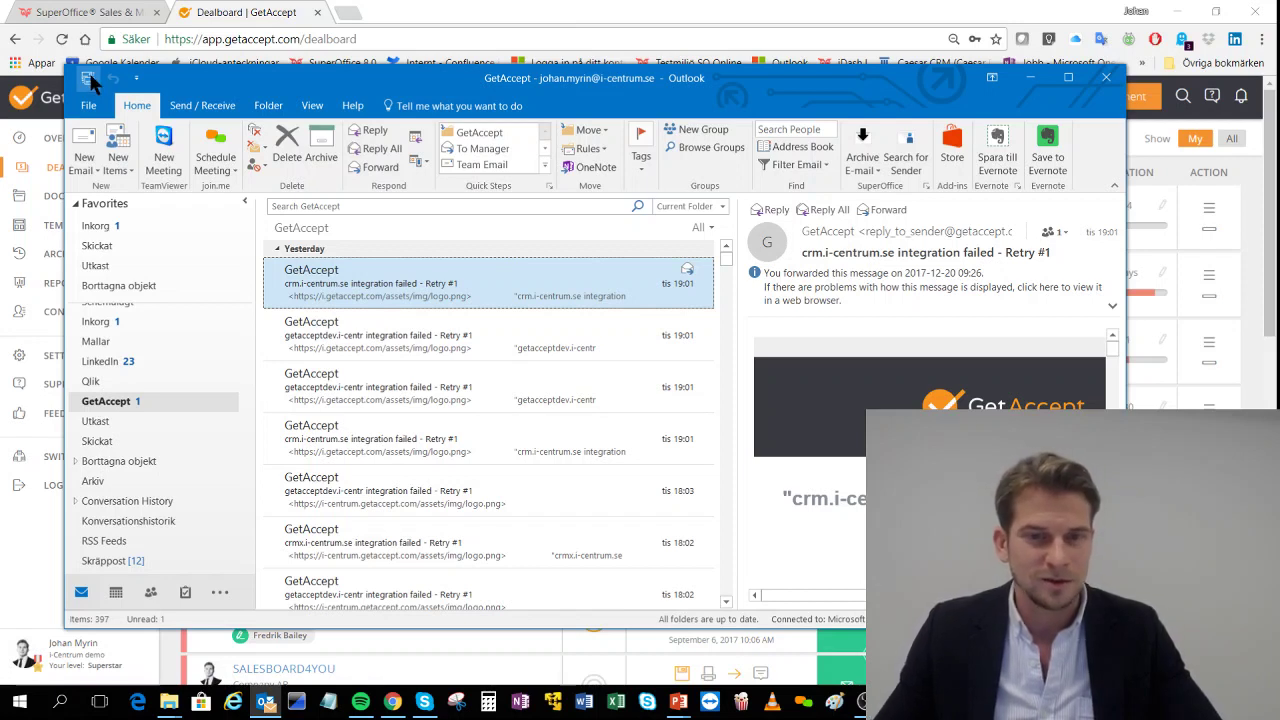
scroll(454, 382, down, 1)
scroll(456, 378, up, 1)
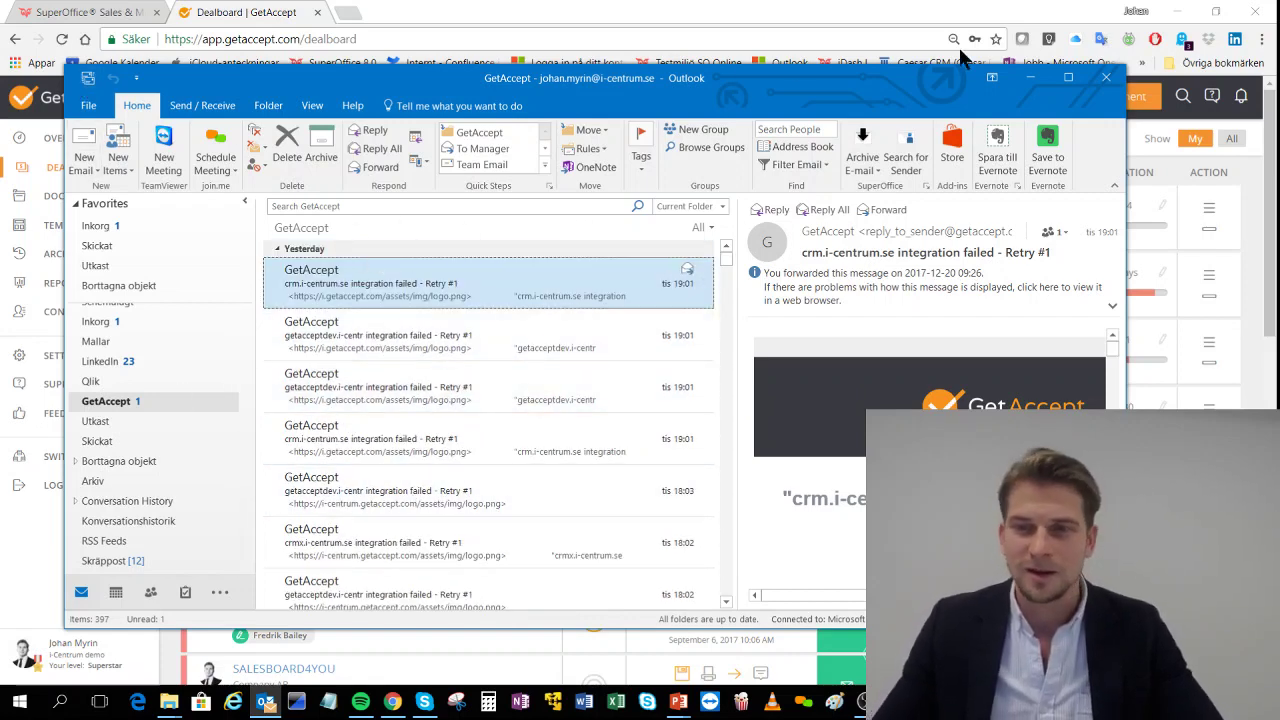
click(1034, 74)
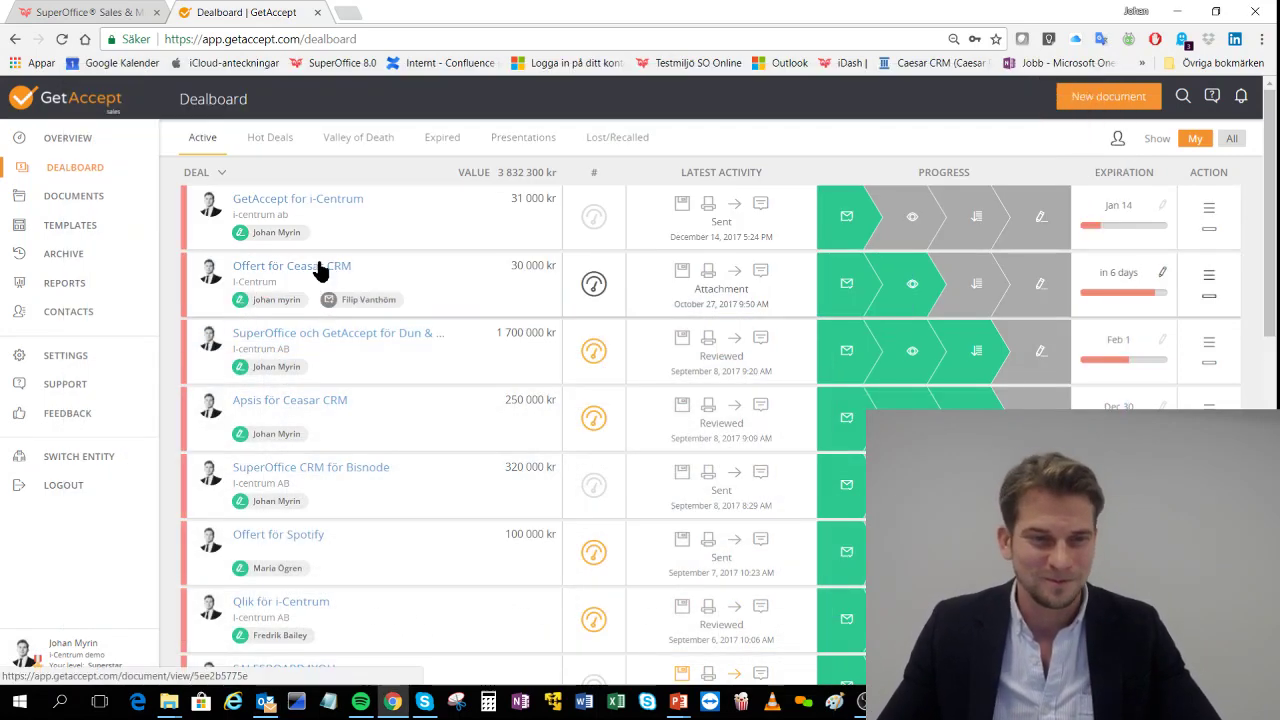
Reload the active deals from the overview and open the GetAccept & SuperOffice deal to examine its viewing analytics
scroll(190, 200, down, 1)
click(55, 138)
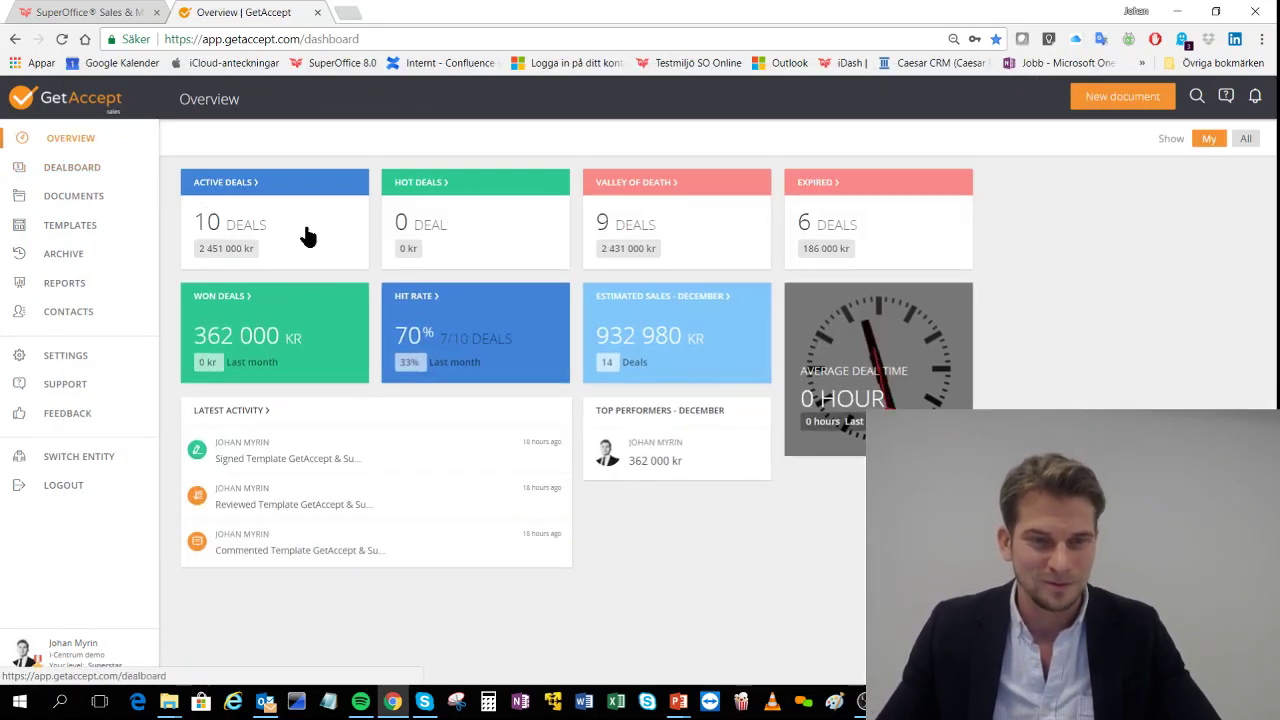
click(307, 235)
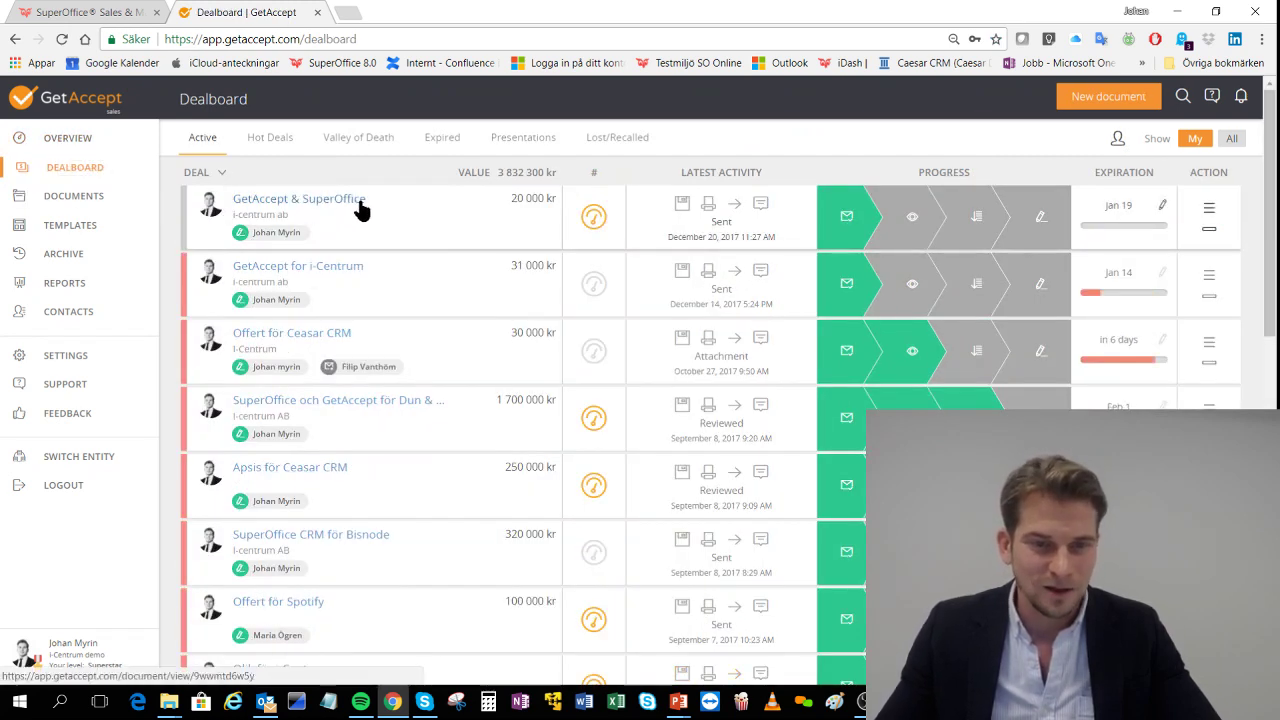
click(343, 206)
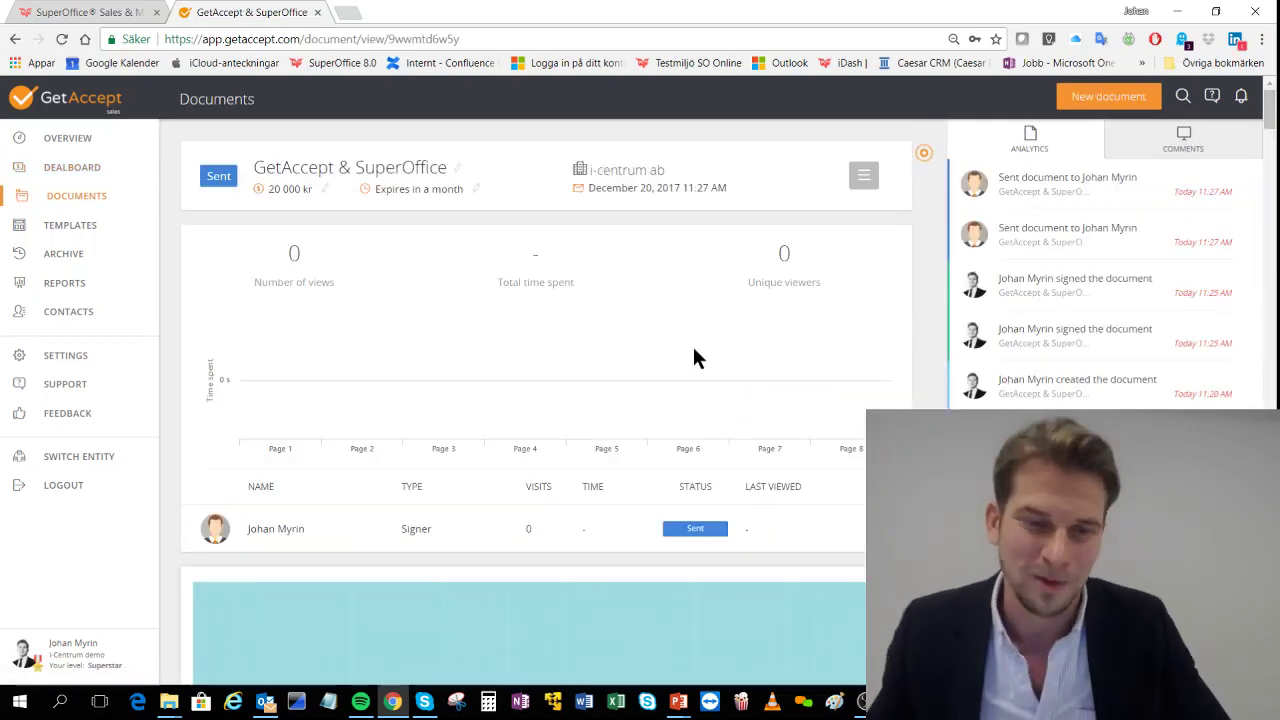
scroll(664, 396, down, 2)
scroll(663, 400, up, 3)
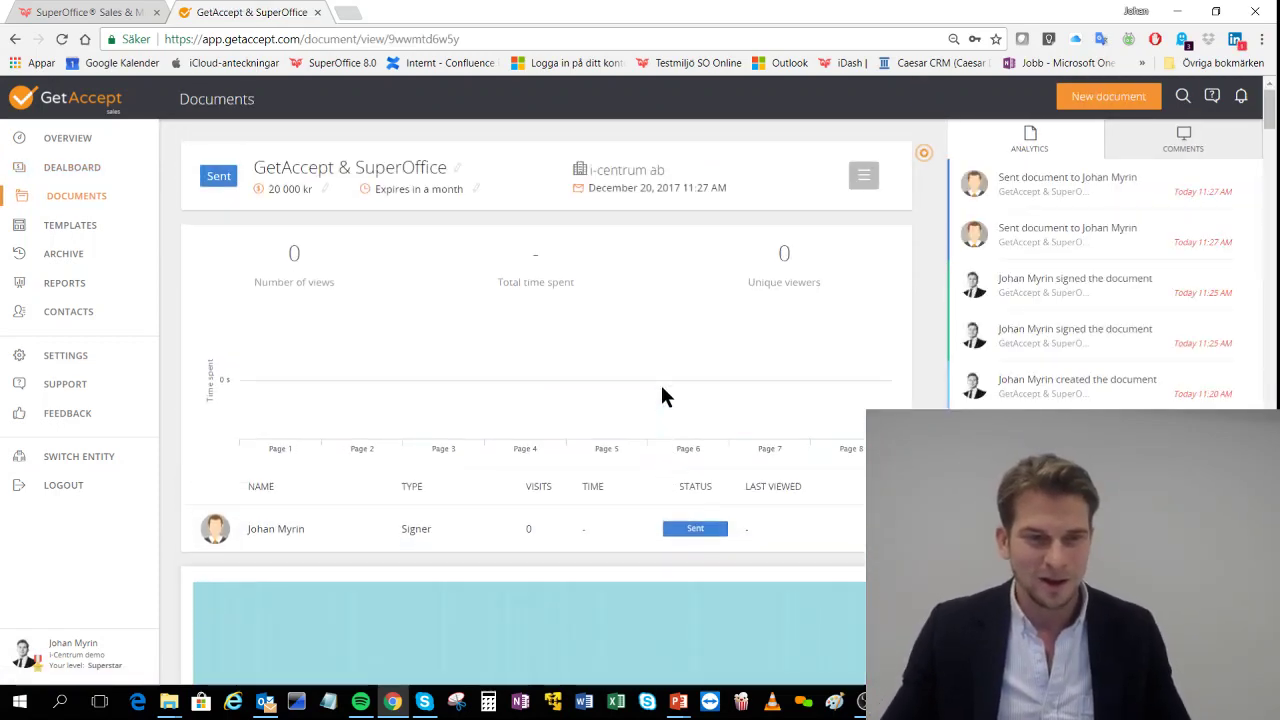
Return to the active deals and examine the Deal Accelerator, available actions and progress of the GetAccept & SuperOffice deal
click(72, 142)
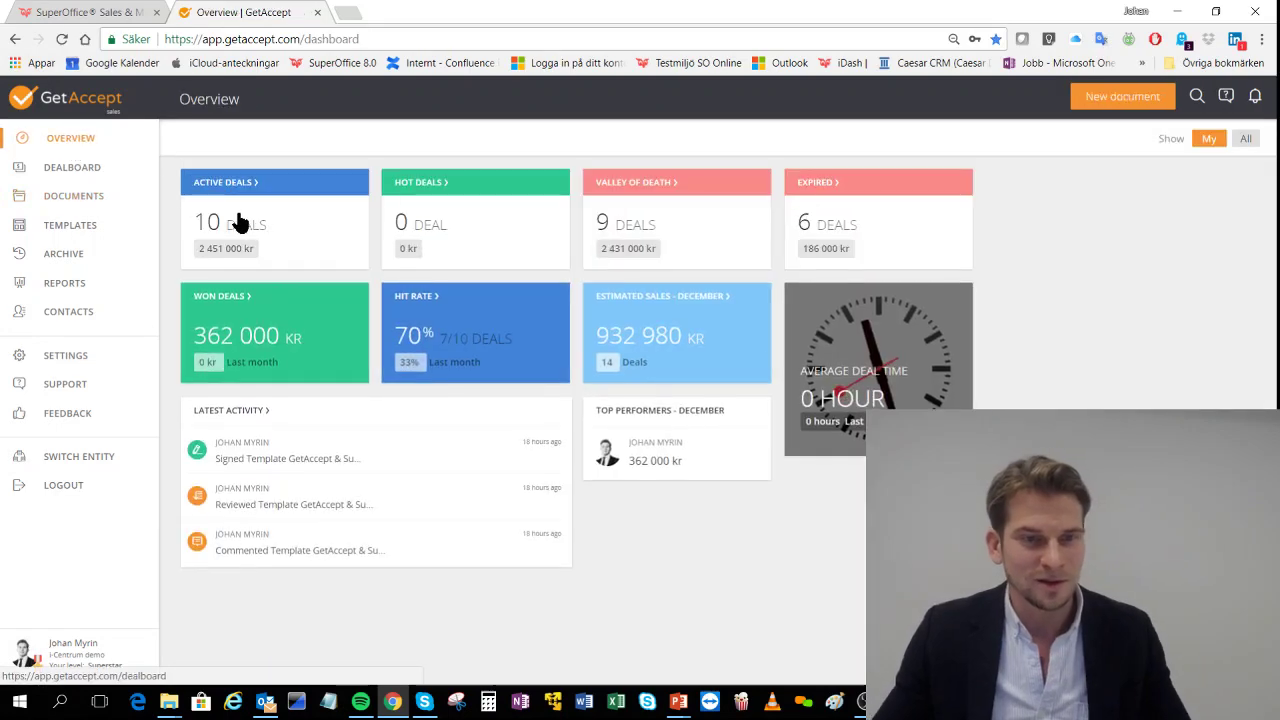
click(242, 213)
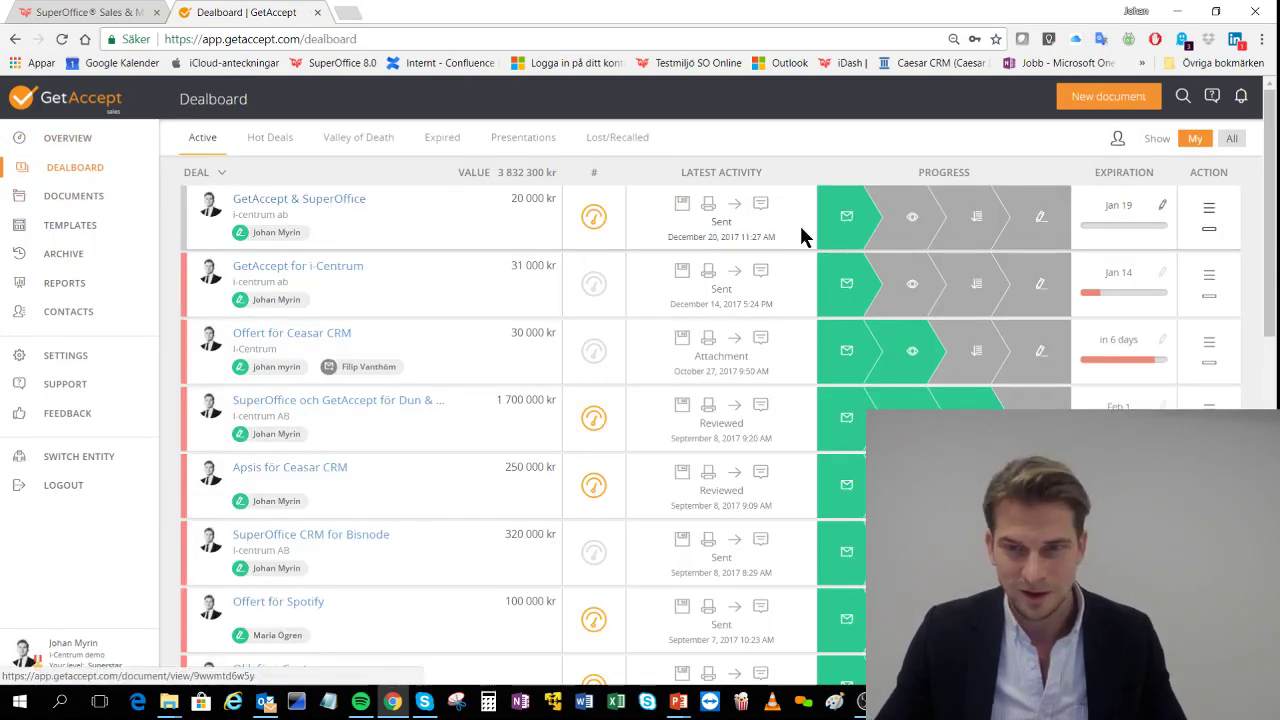
click(594, 228)
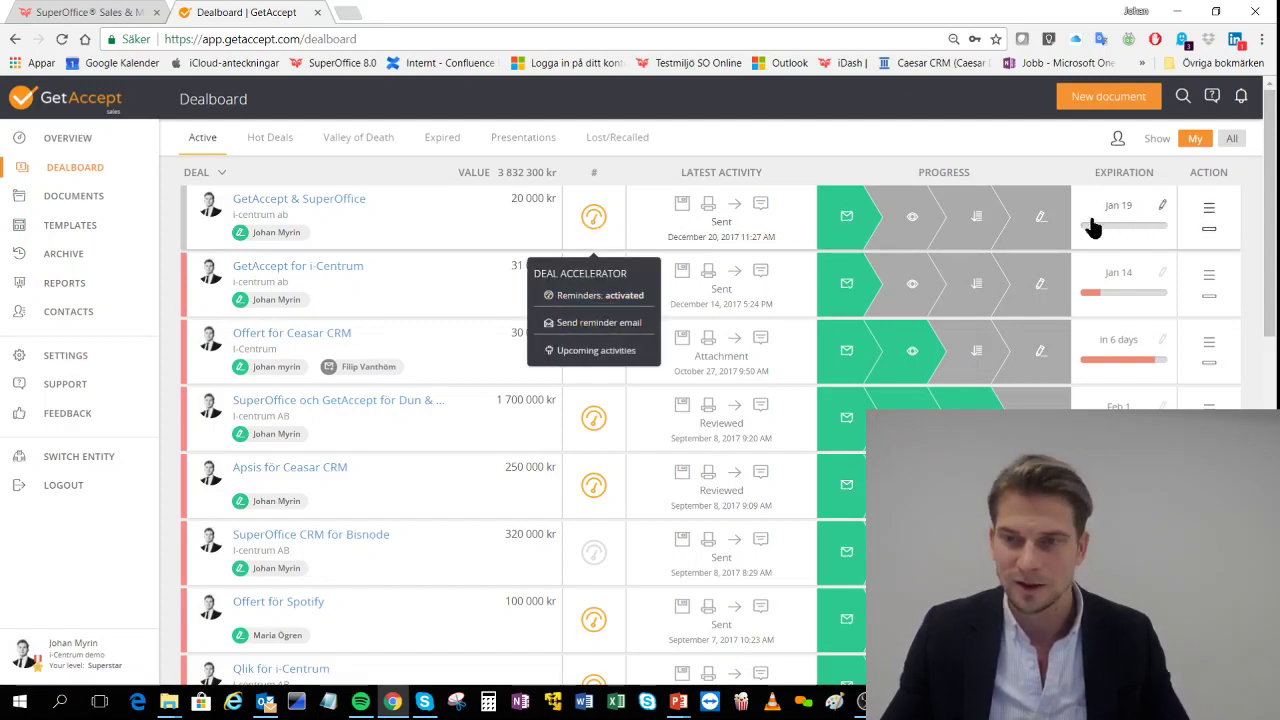
click(1211, 212)
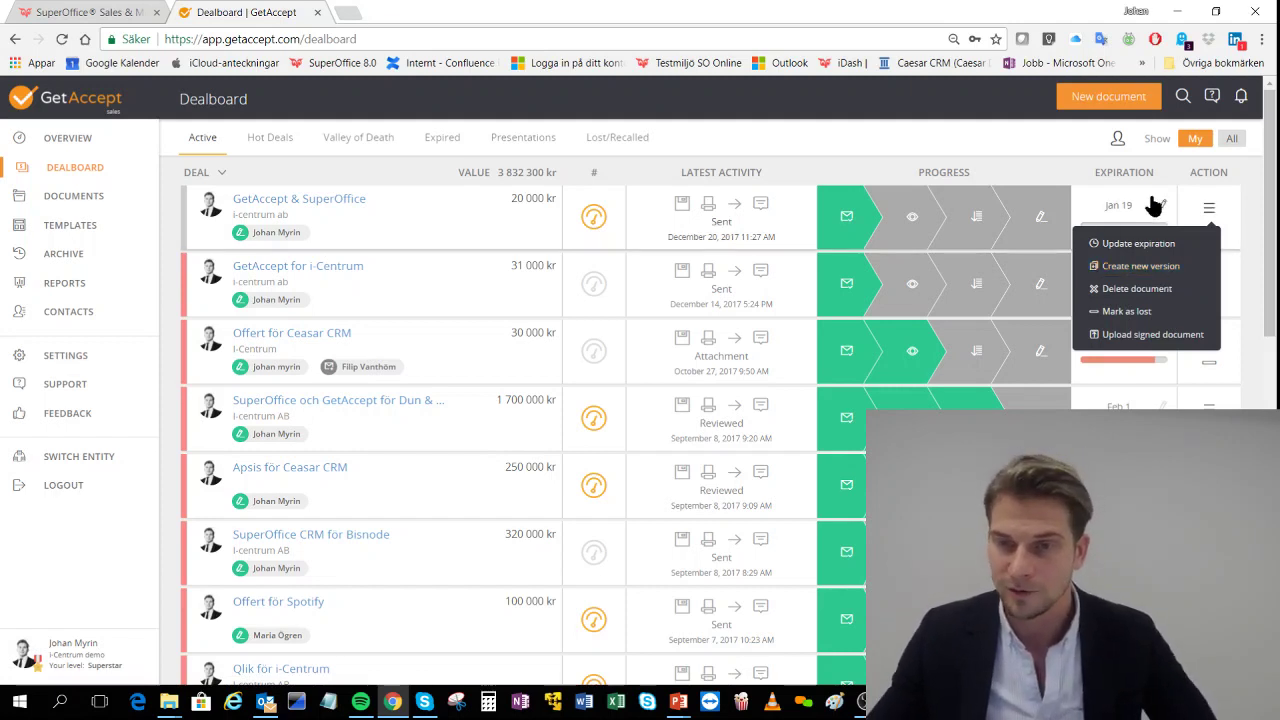
mouse_move(842, 222)
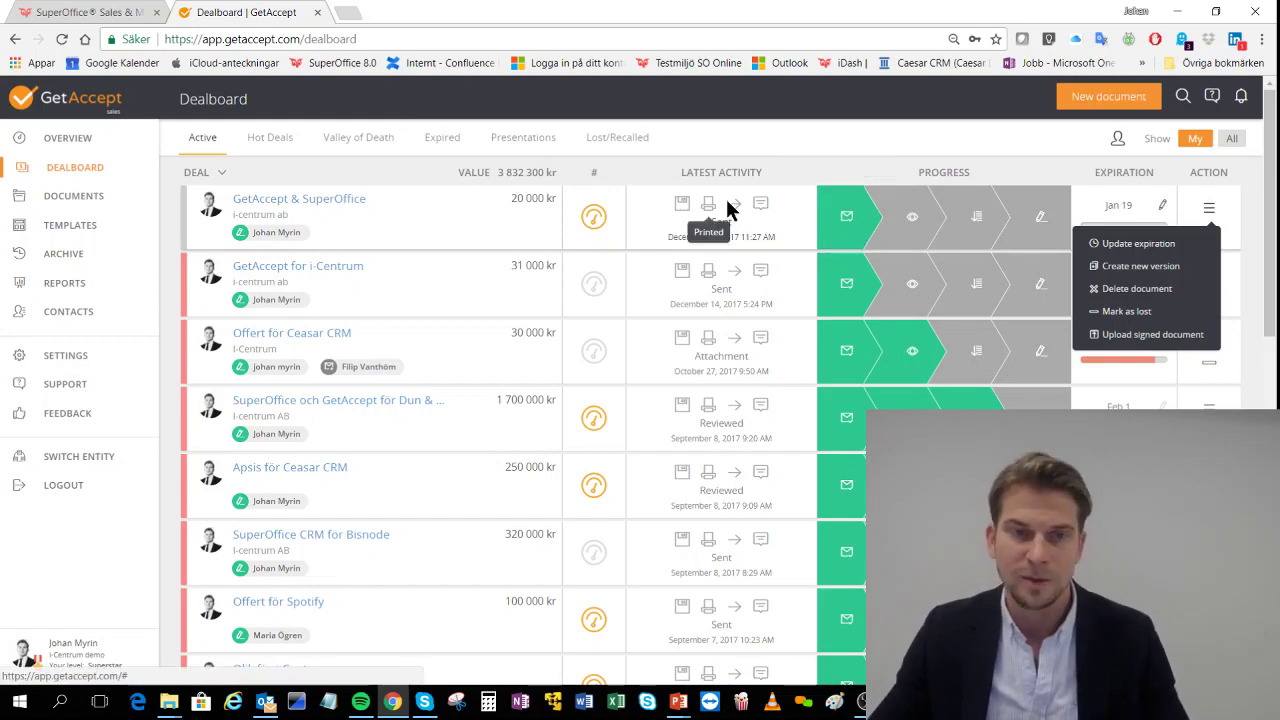
Switch to Outlook and open the email with the GetAccept & SuperOffice document to review from the GetAccept folder
click(265, 703)
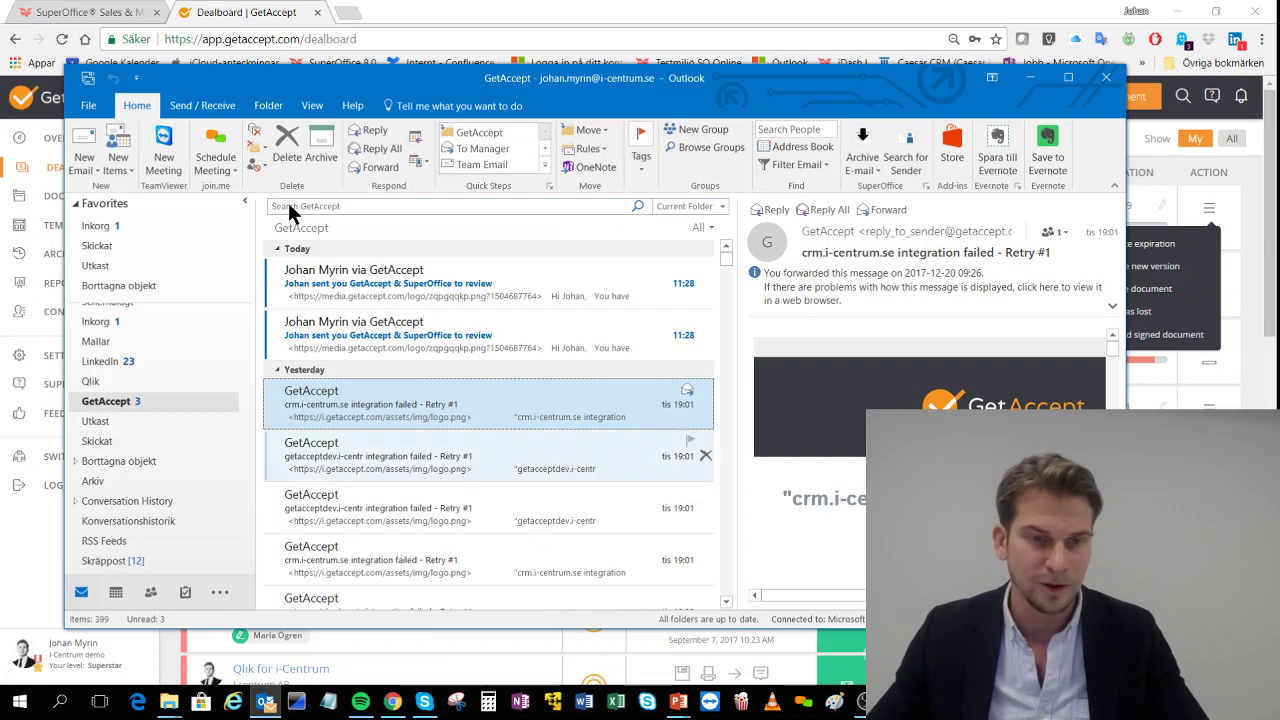
click(452, 336)
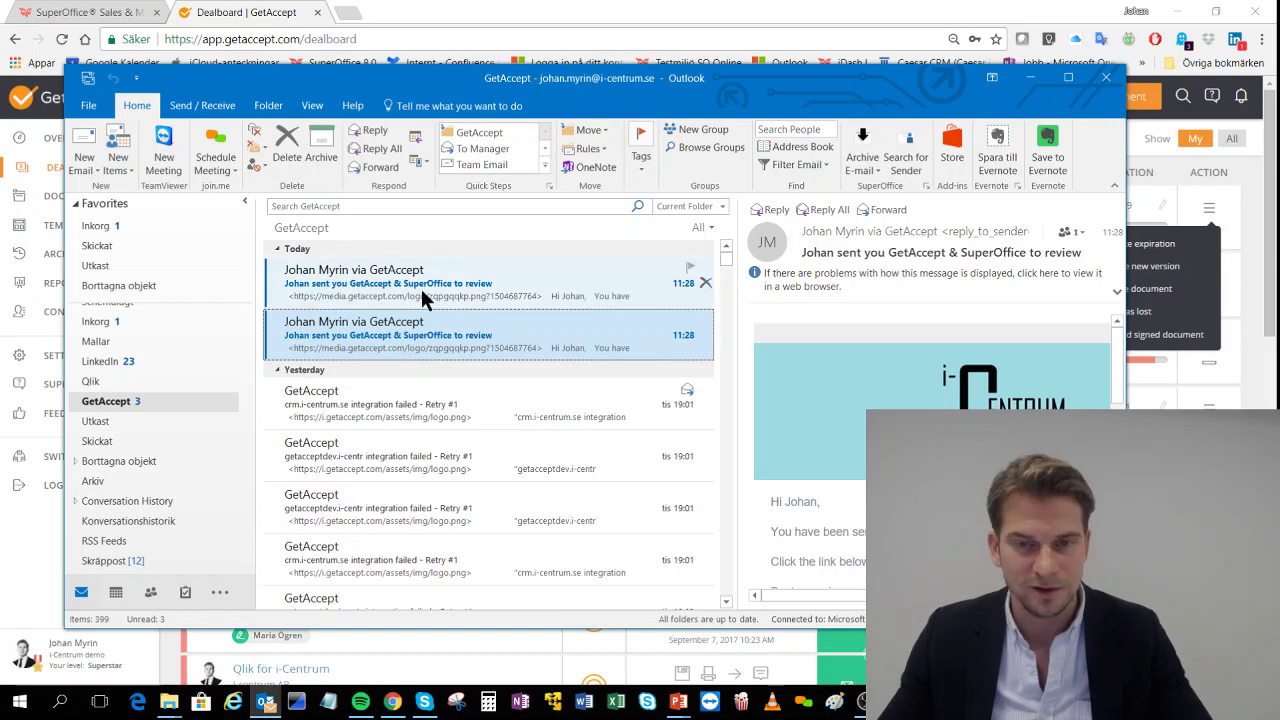
click(409, 282)
click(407, 326)
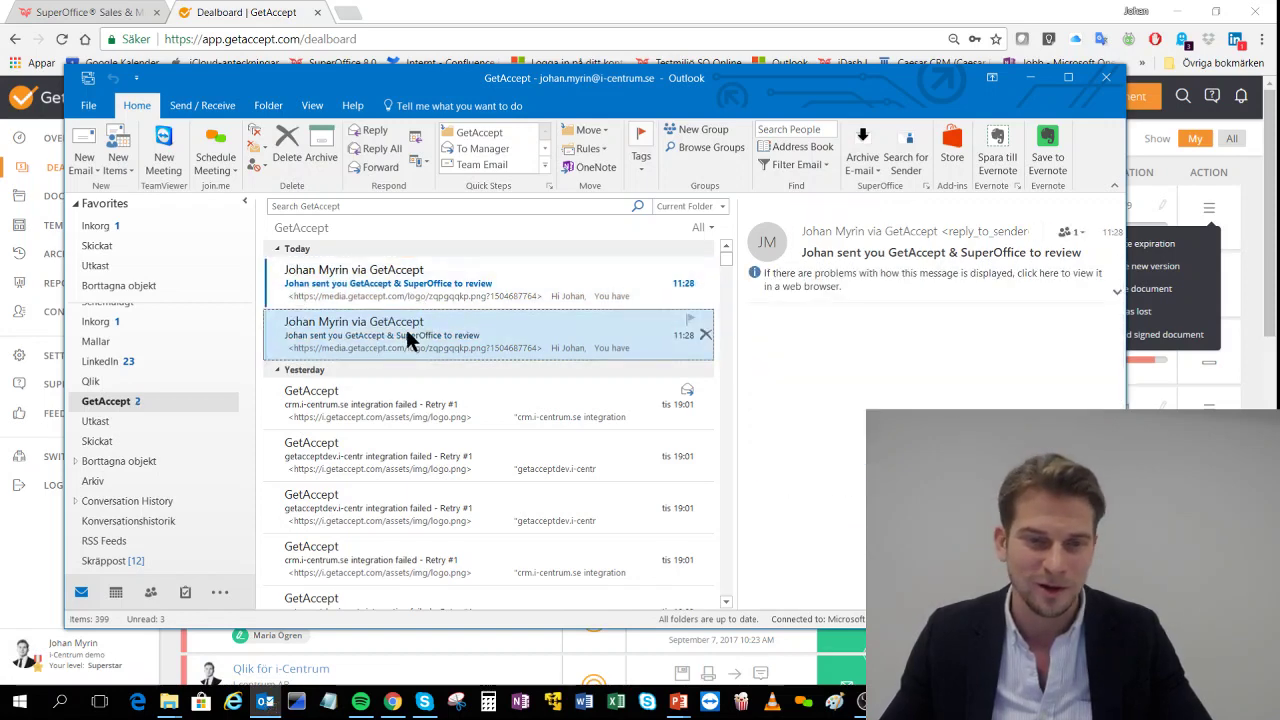
double_click(407, 325)
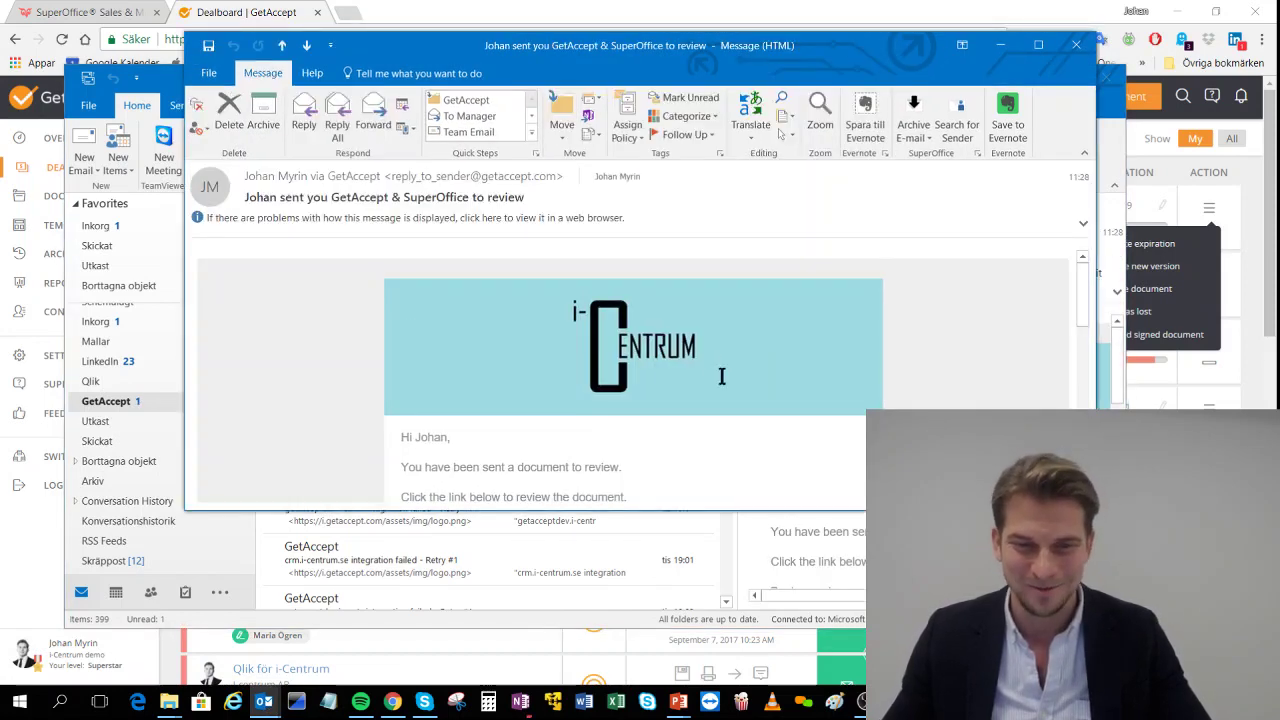
Maximize the email message and open the GetAccept & SuperOffice document through its View Document link
scroll(612, 340, down, 2)
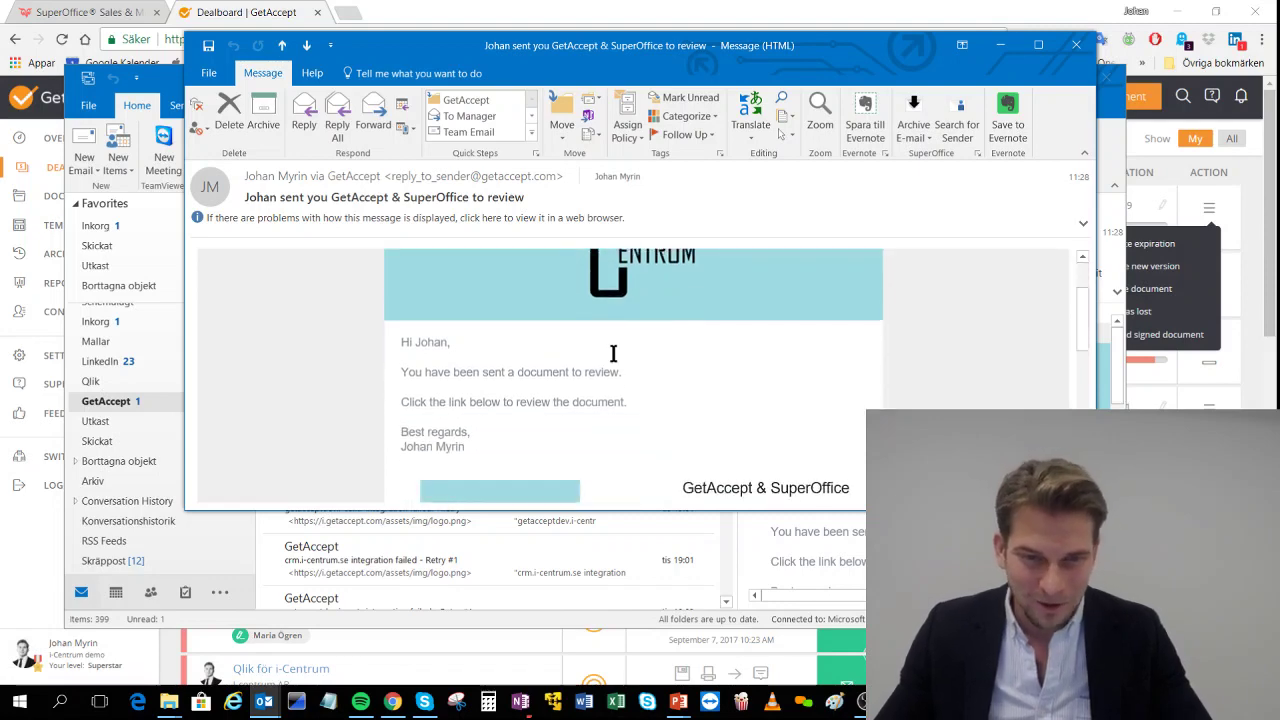
click(1038, 45)
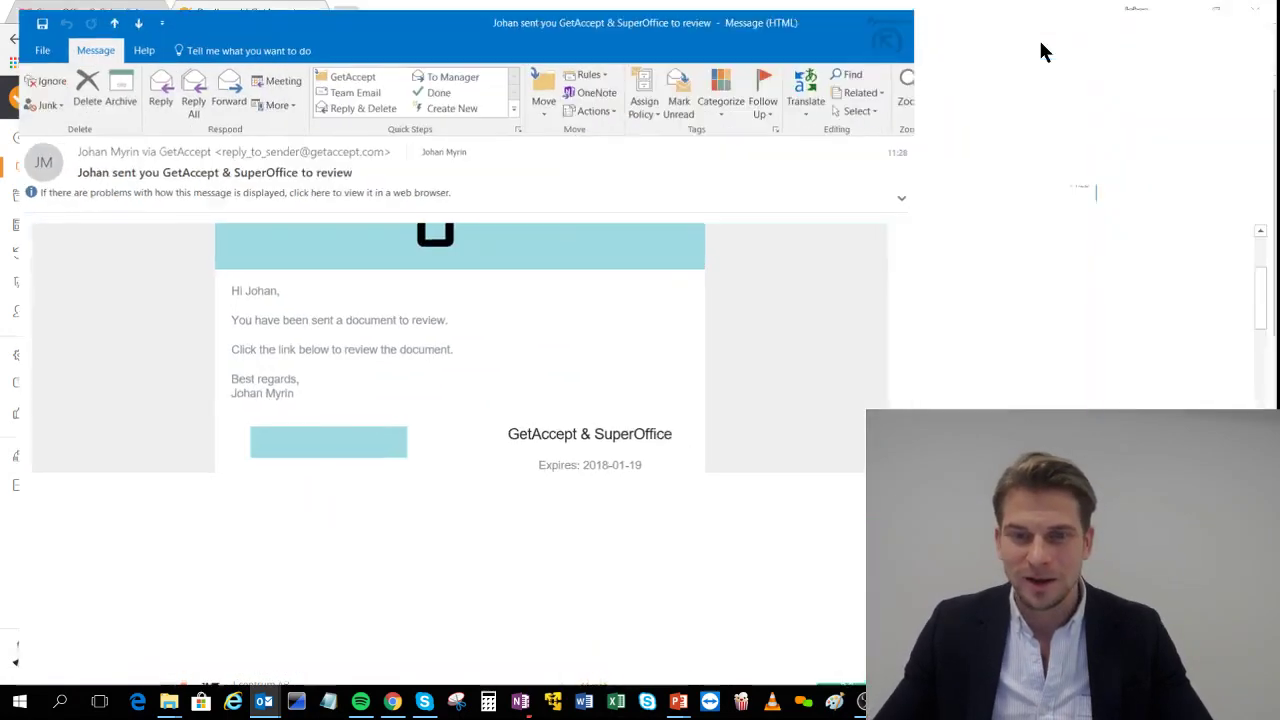
scroll(770, 460, down, 1)
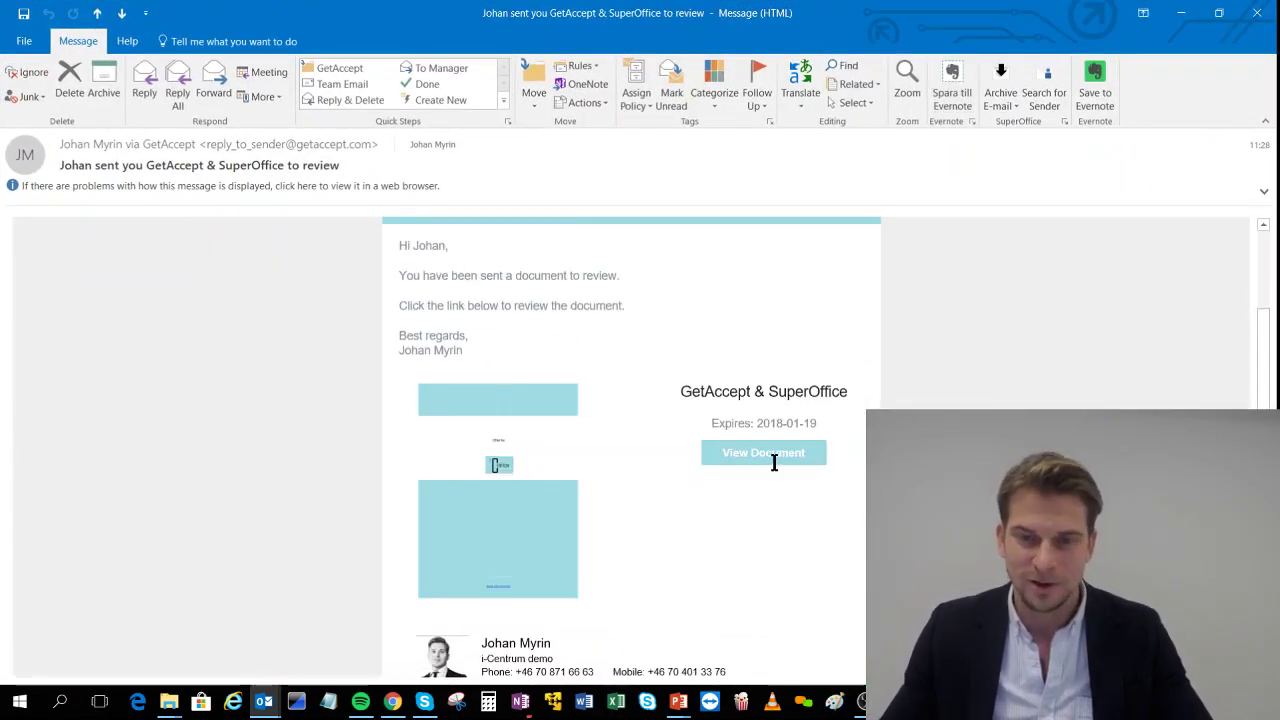
click(774, 456)
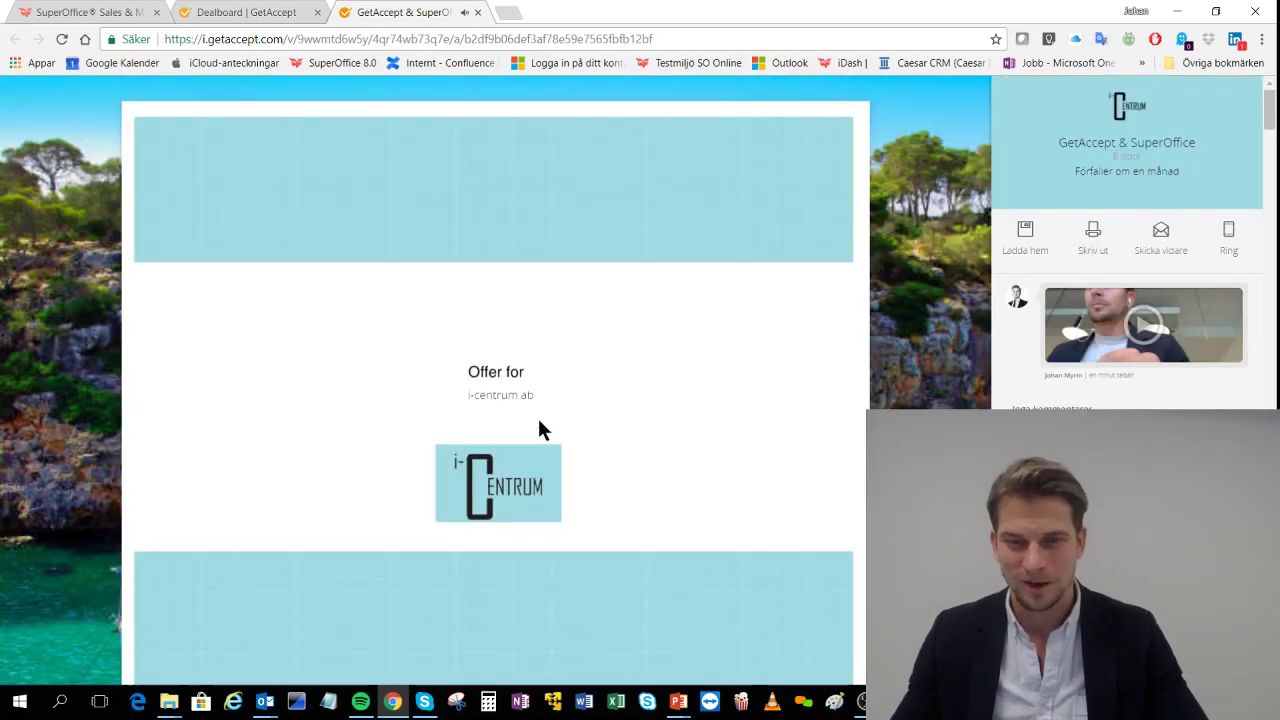
Download the received document as a PDF, and bring up its print preview and cancel it
click(1030, 240)
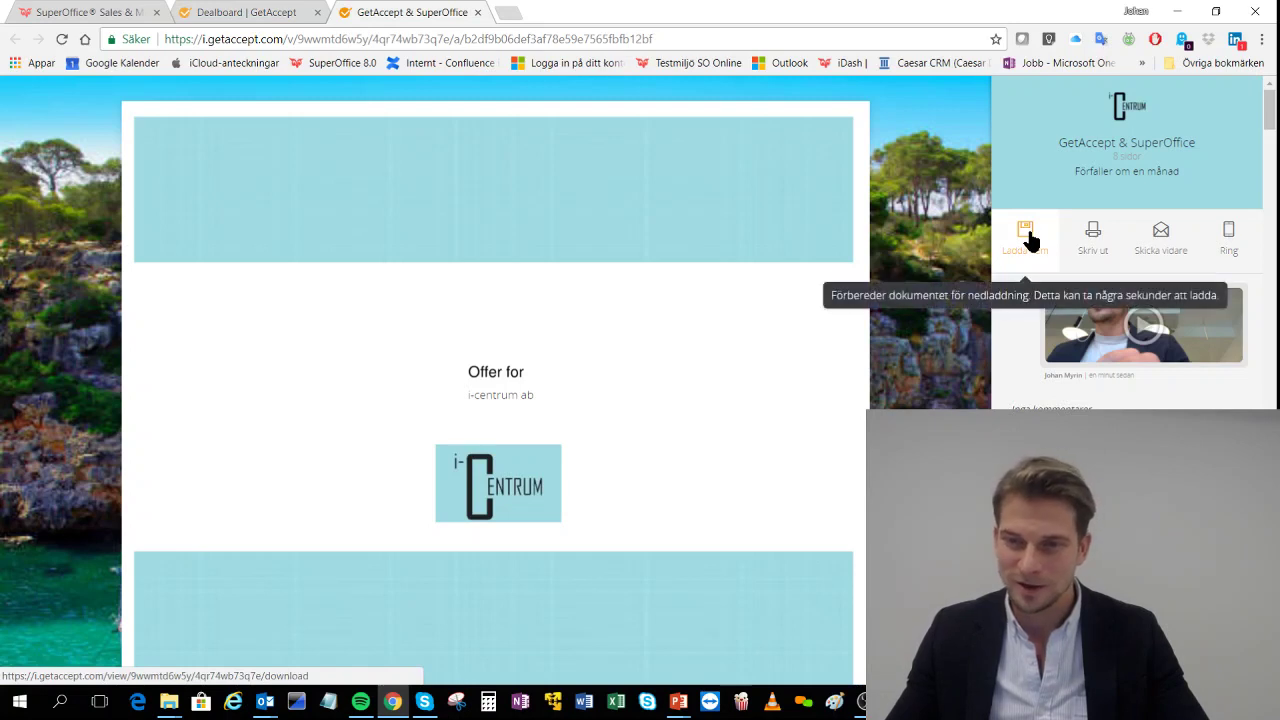
click(1105, 244)
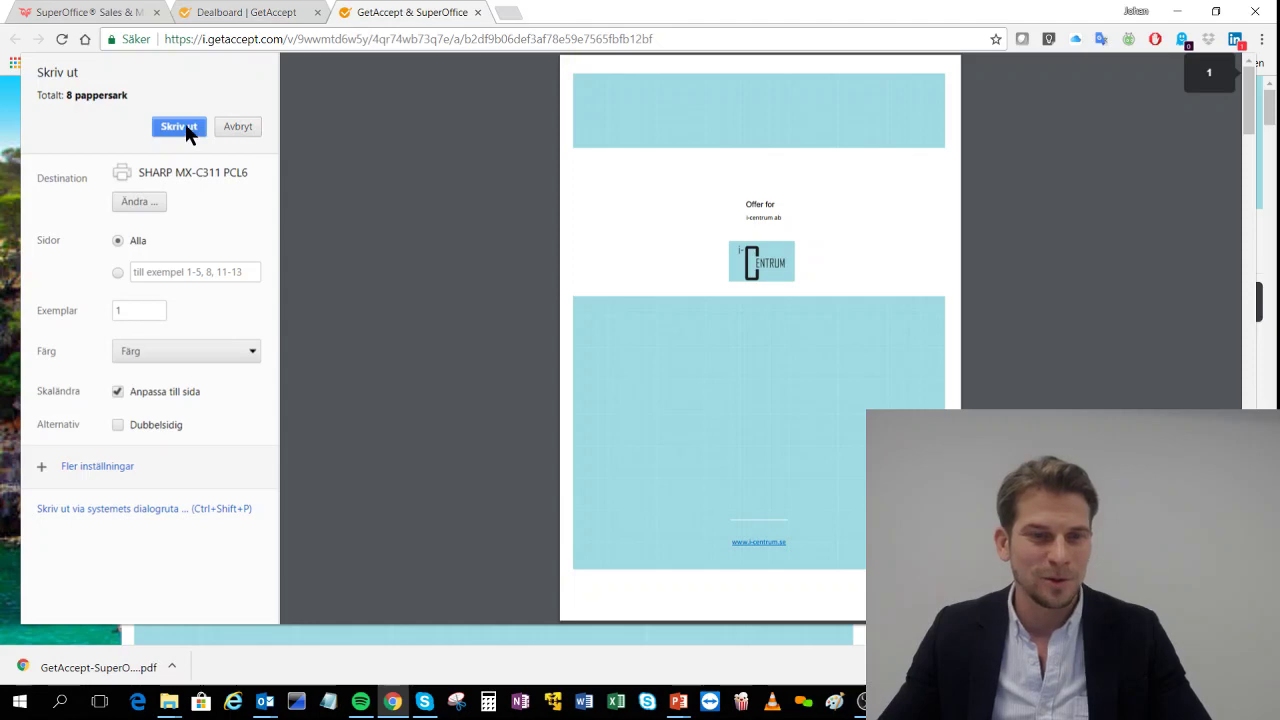
click(248, 126)
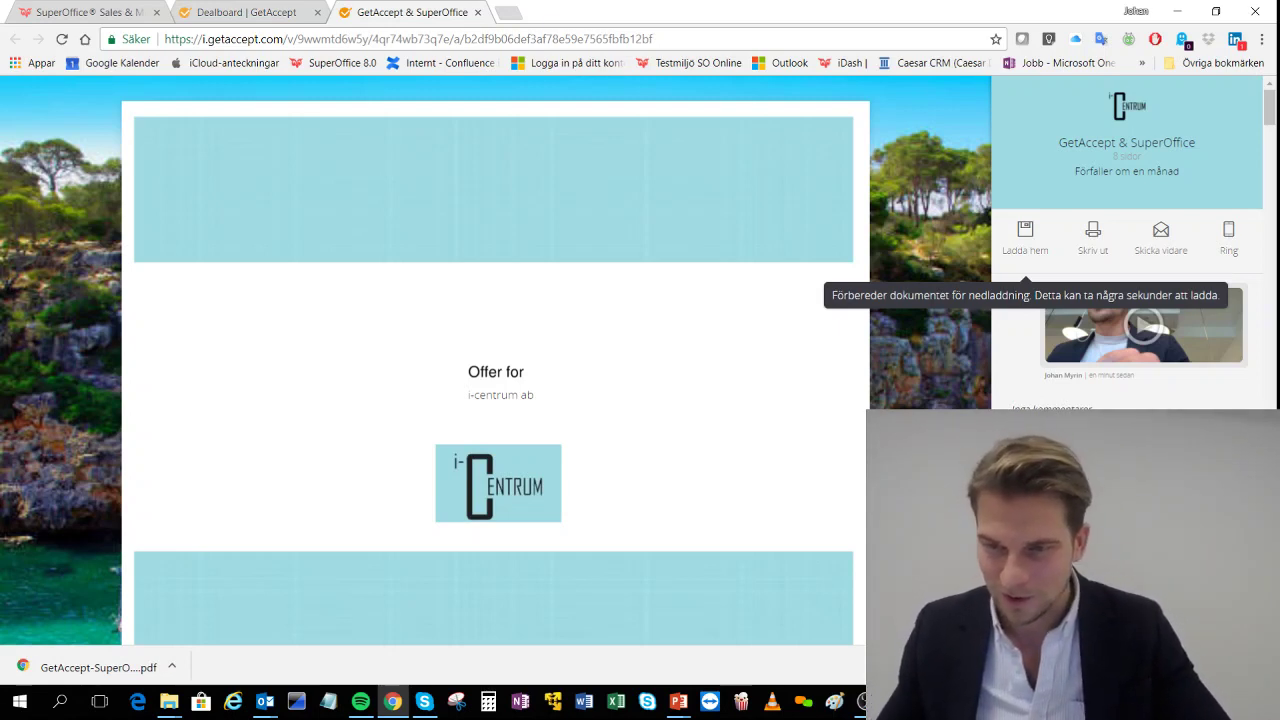
Request a call to the document's sender, close the call dialog, and look through the document's pages
click(1231, 237)
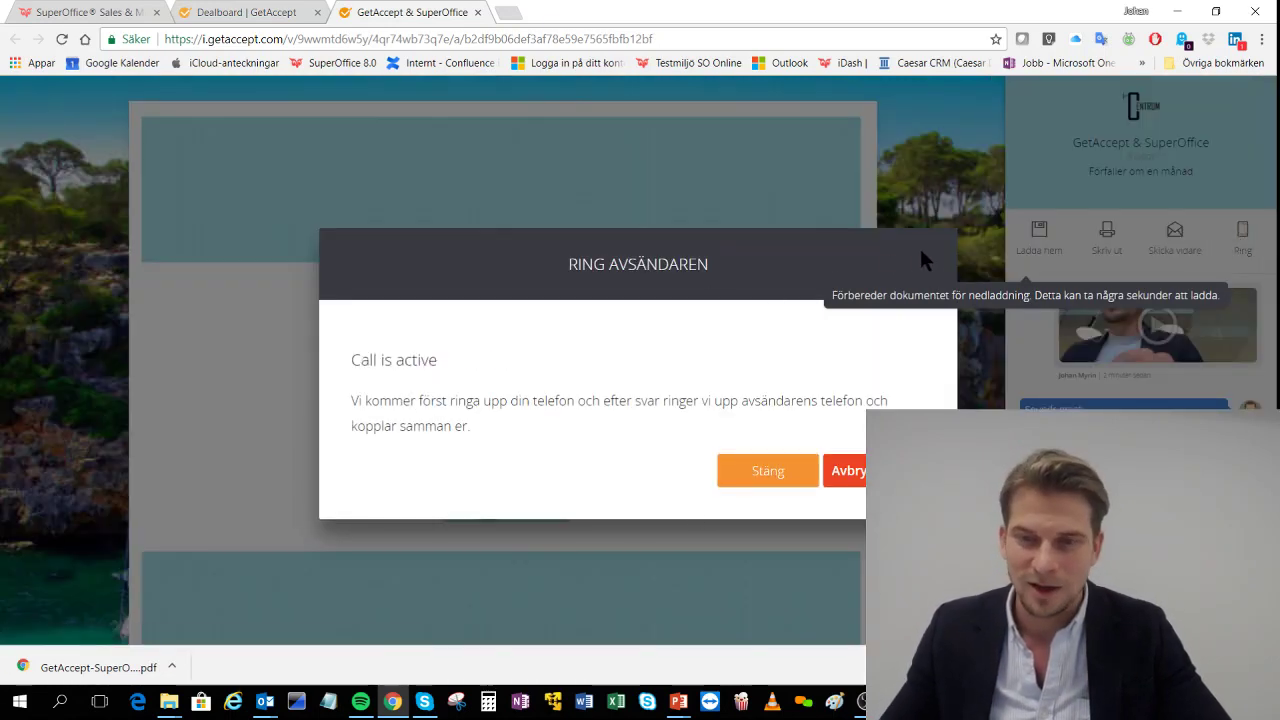
click(768, 475)
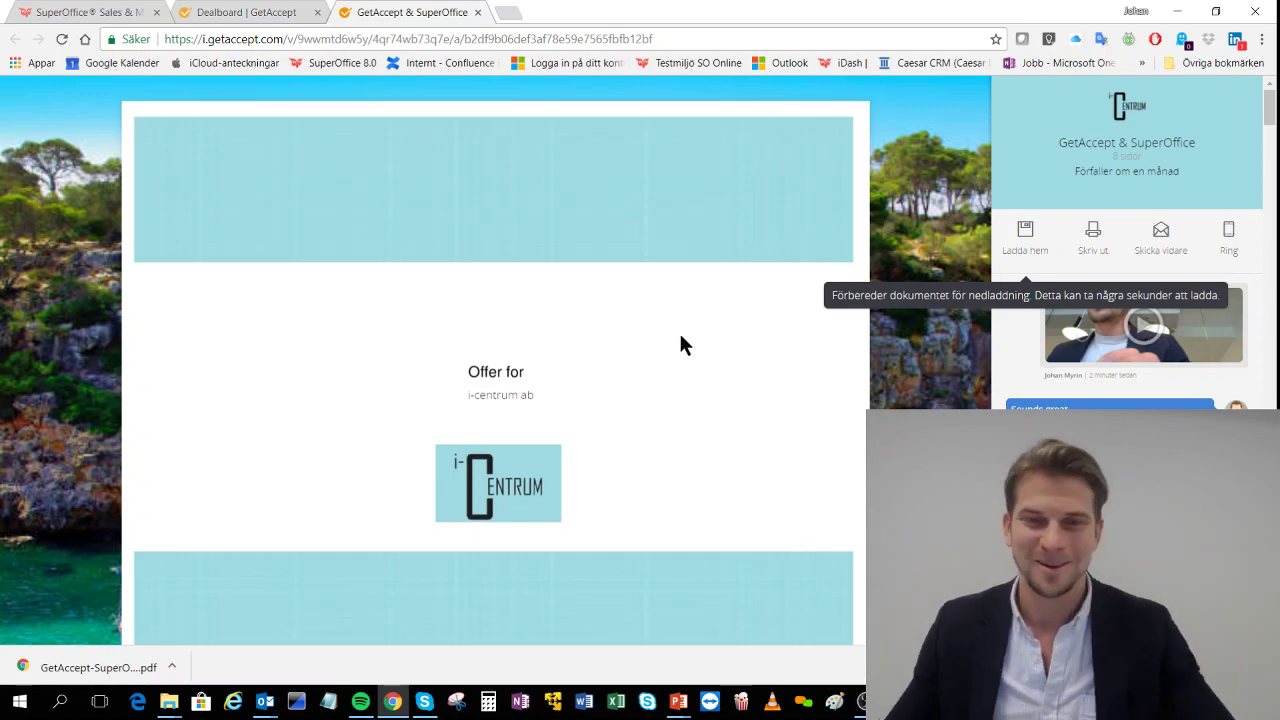
scroll(568, 340, down, 10)
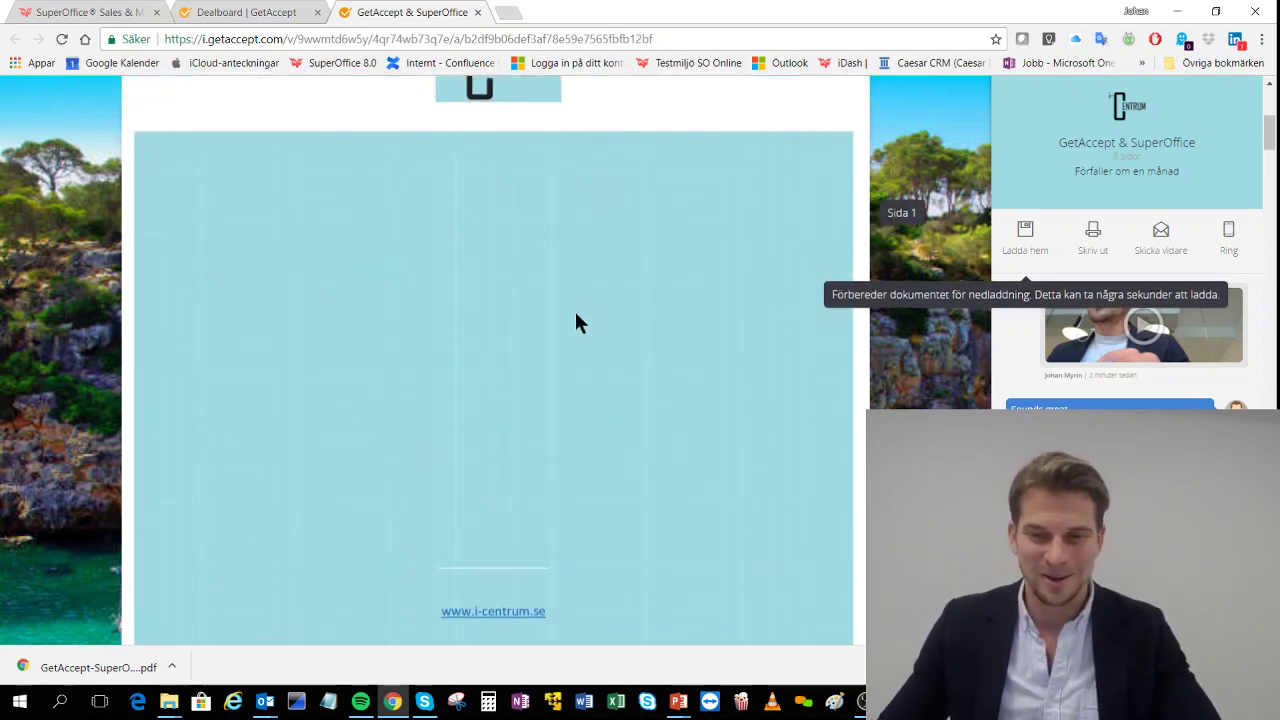
scroll(574, 323, down, 6)
scroll(574, 323, up, 1)
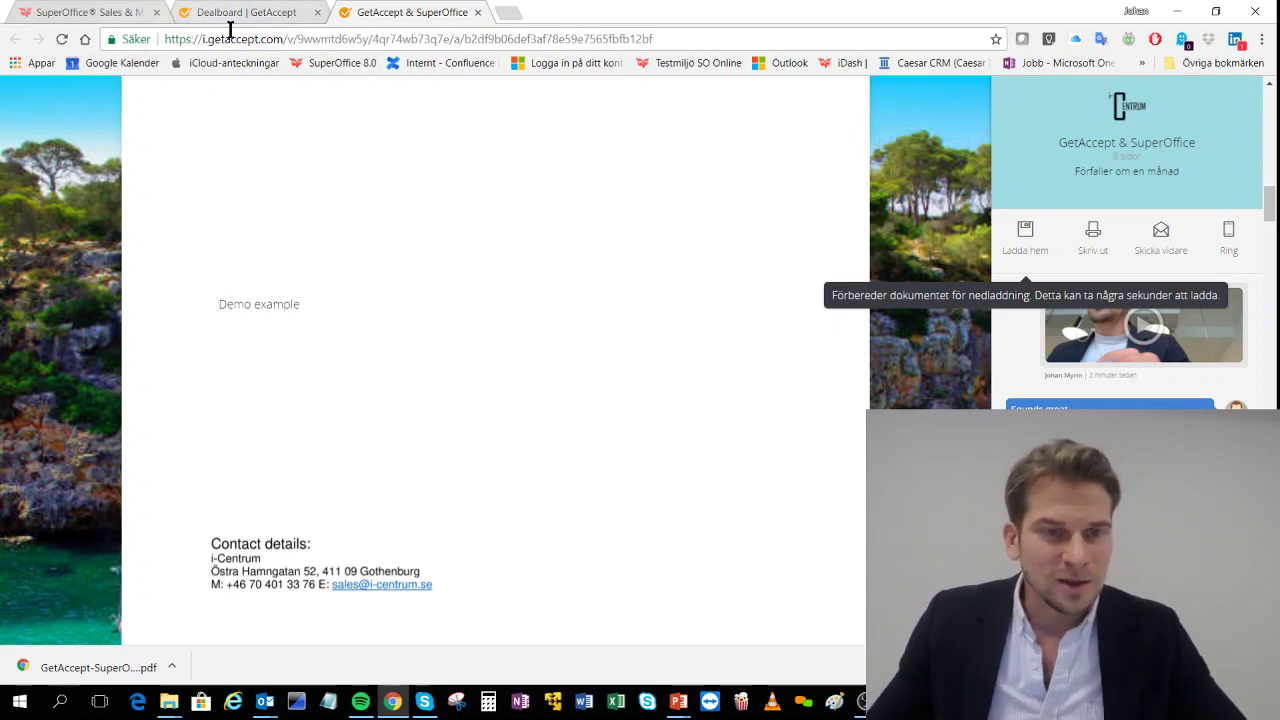
Switch to Outlook's GetAccept folder and check the notification emails about the document being opened and printed
mouse_move(266, 706)
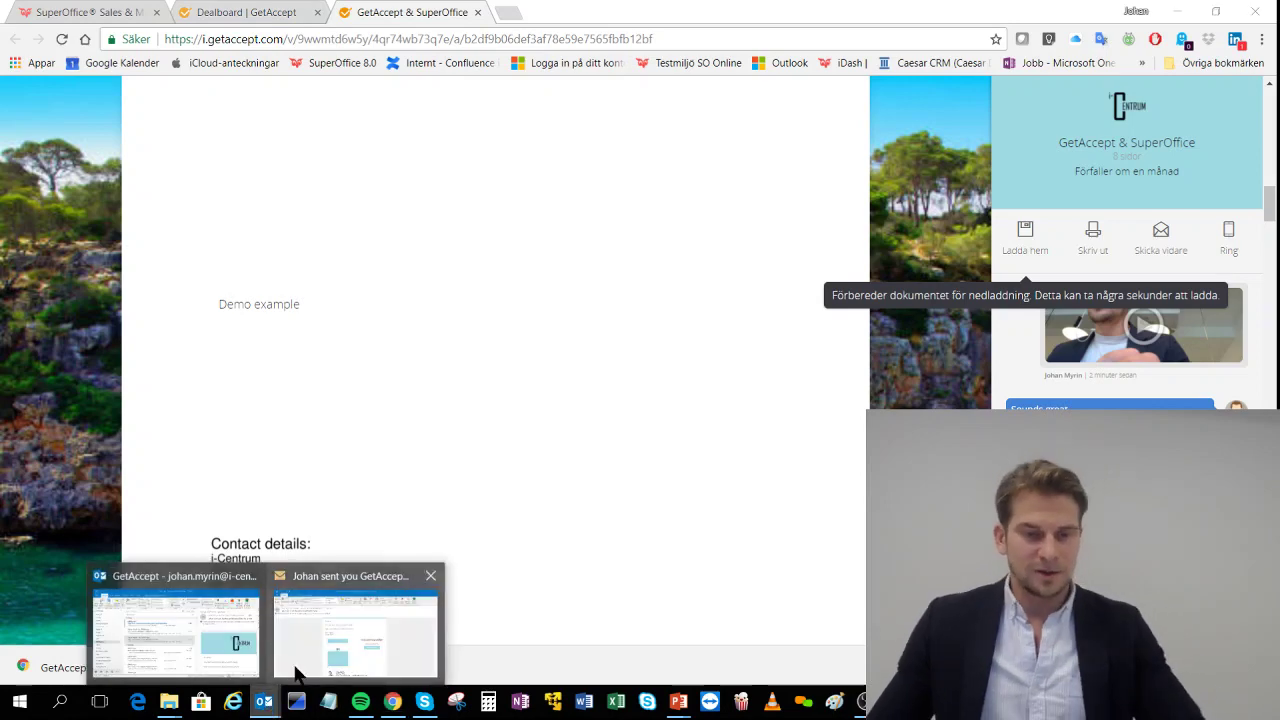
click(185, 630)
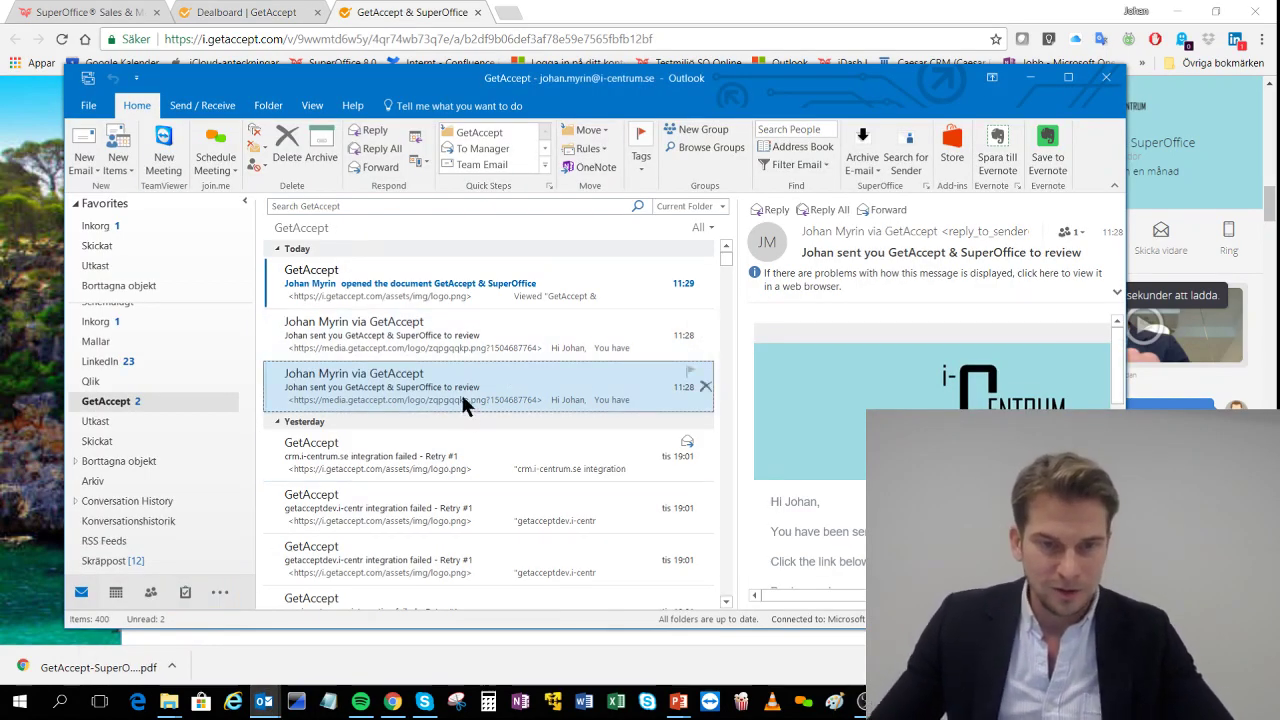
click(411, 283)
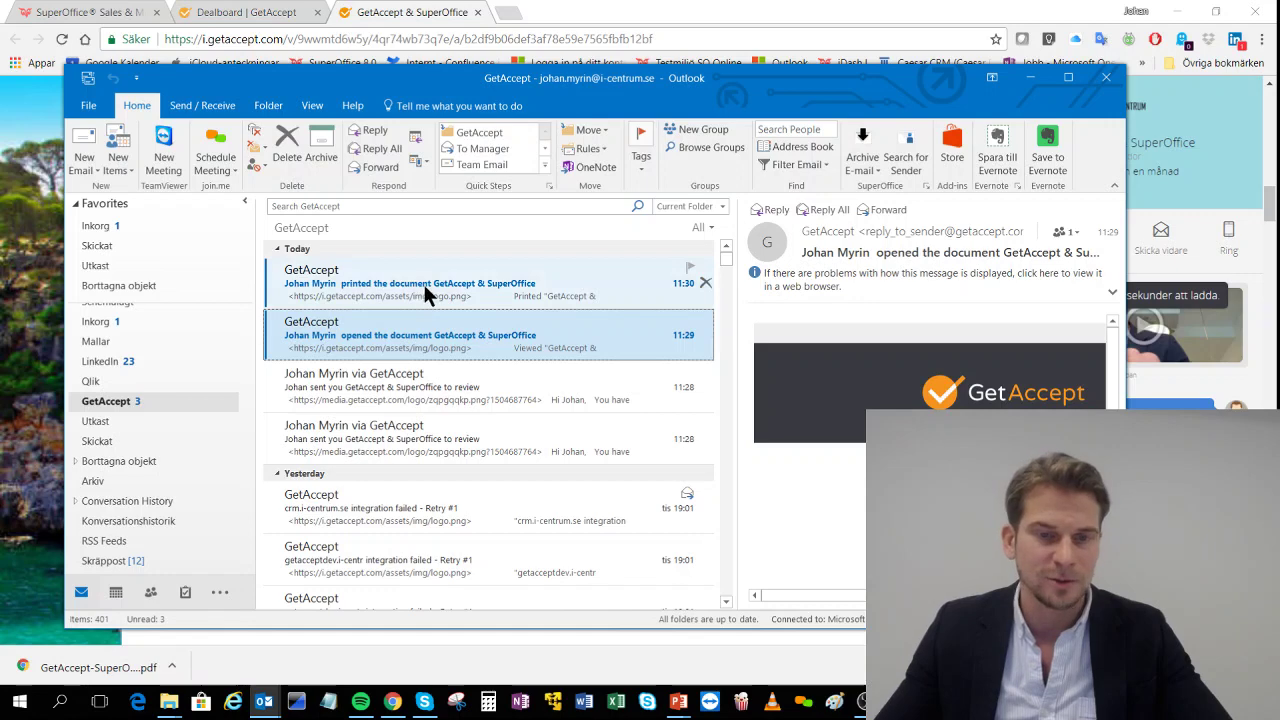
click(423, 283)
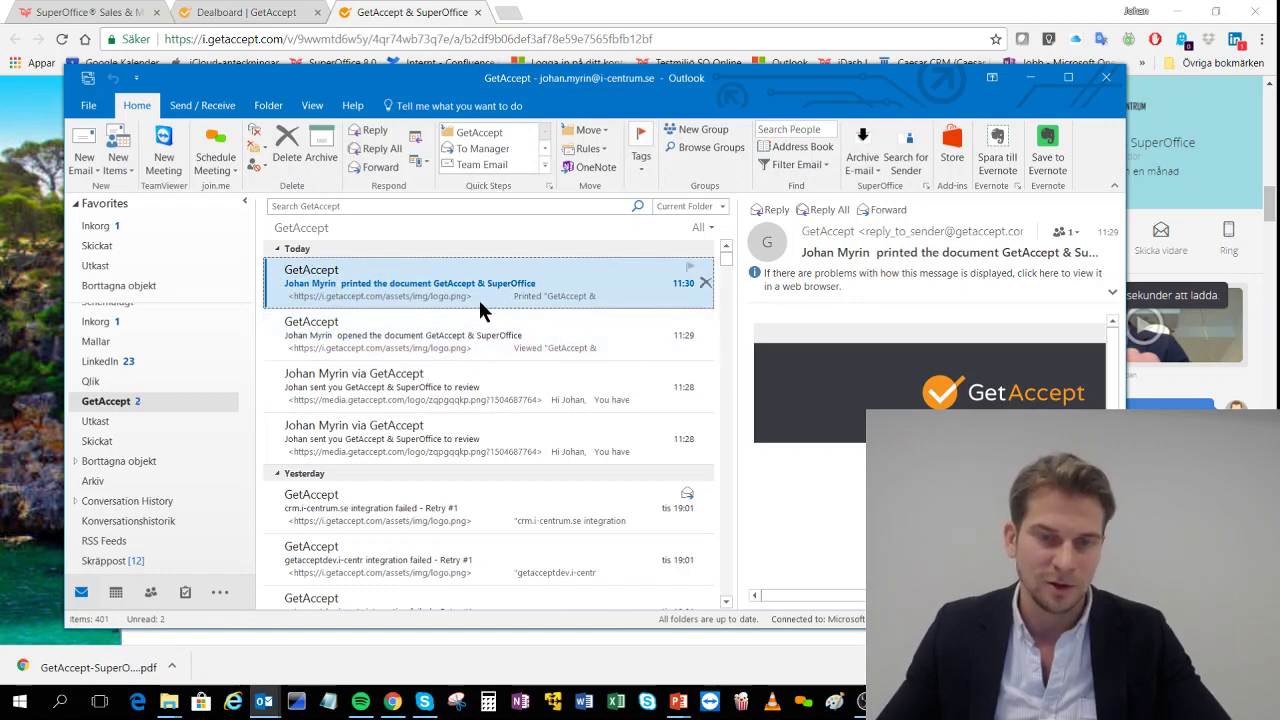
Check the opened and printed notification emails, return to the GetAccept & SuperOffice document and sign it as its recipient
click(461, 330)
click(469, 284)
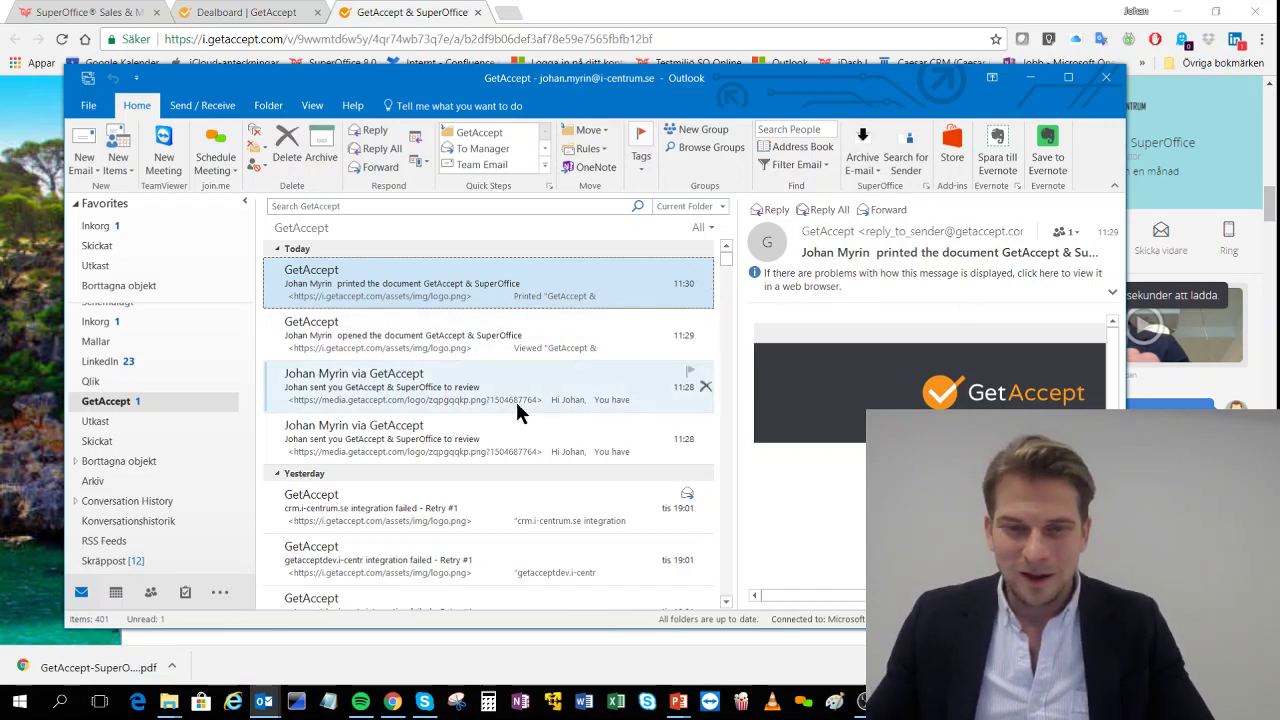
click(1032, 77)
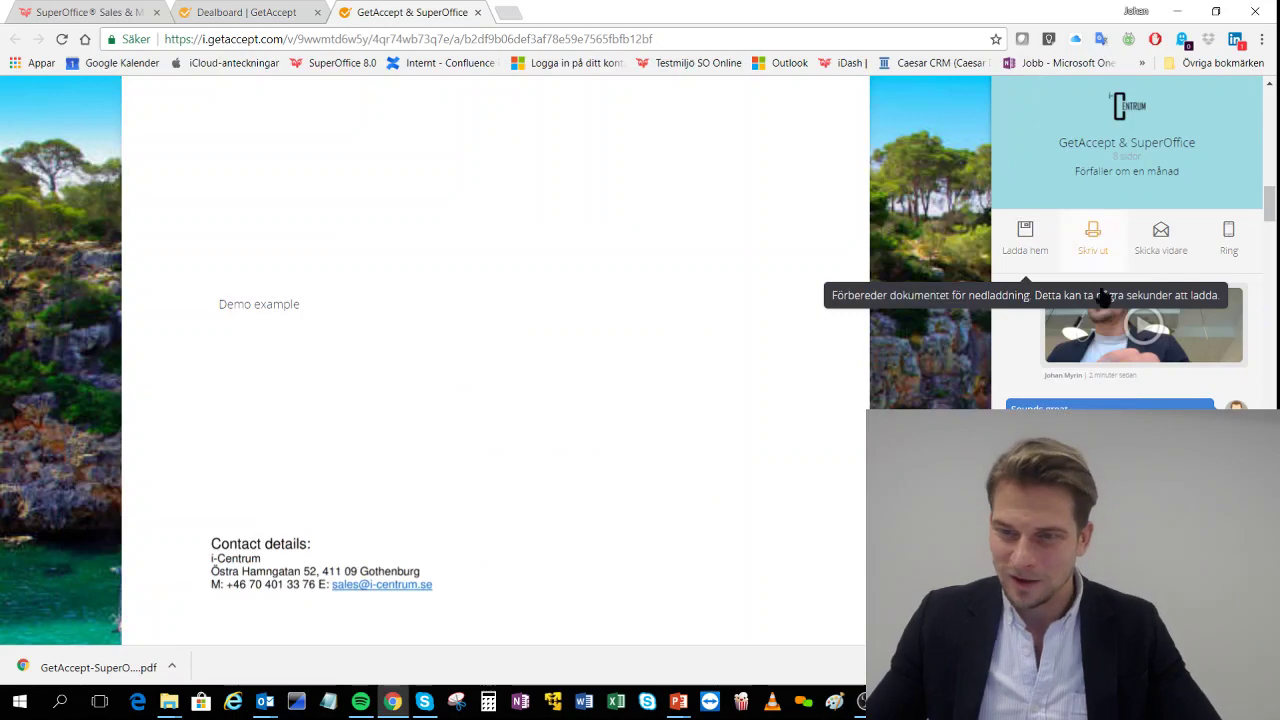
scroll(495, 360, down, 15)
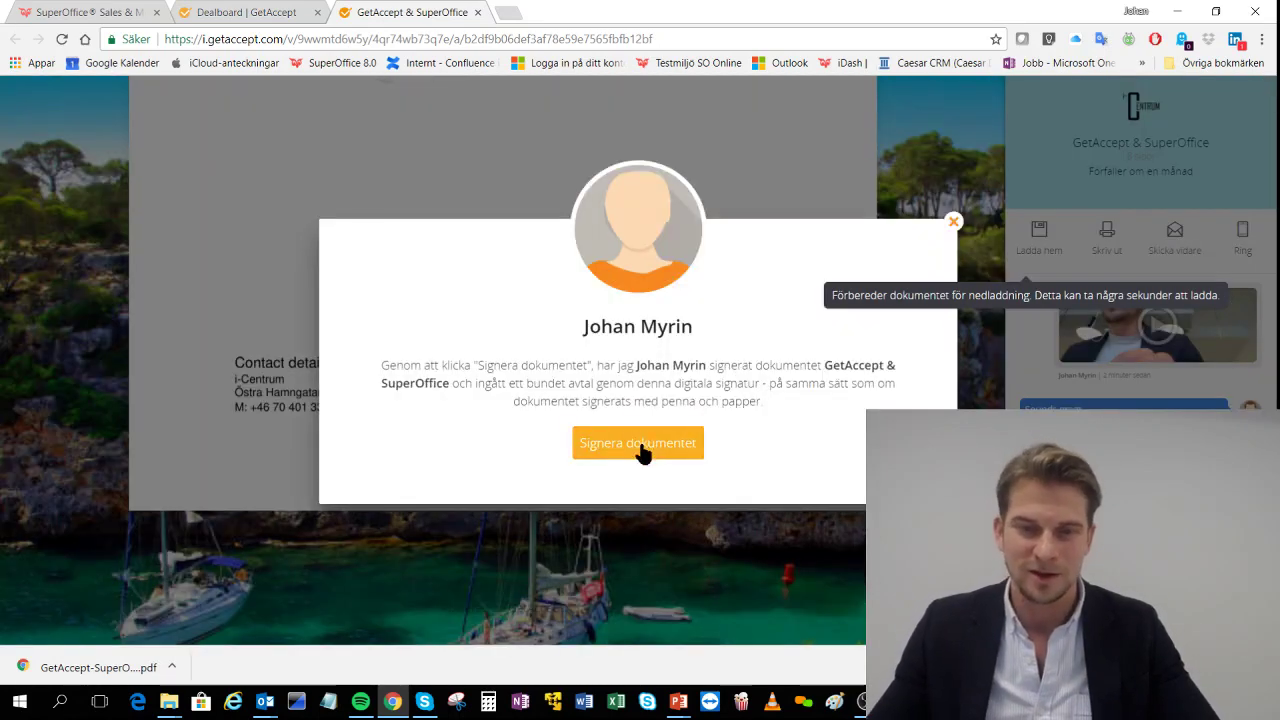
click(638, 446)
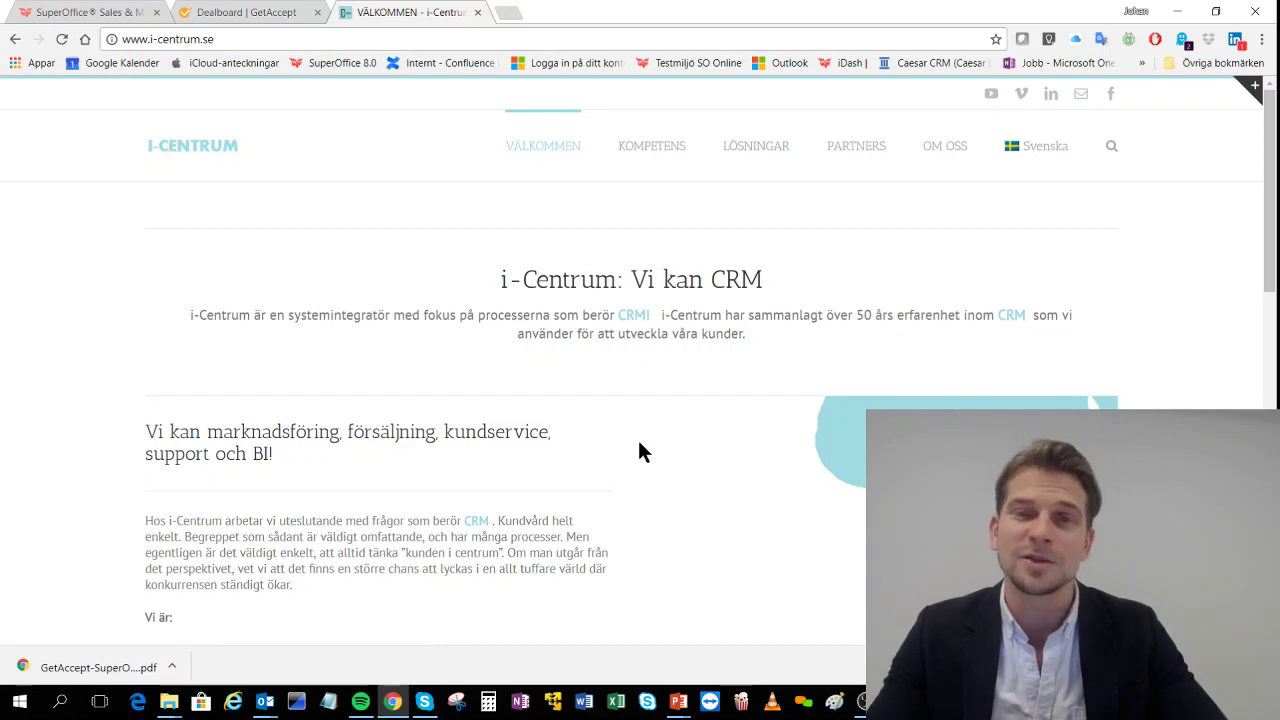
Return to the sender's GetAccept account, check the deal overview and bring up the document archive
click(255, 14)
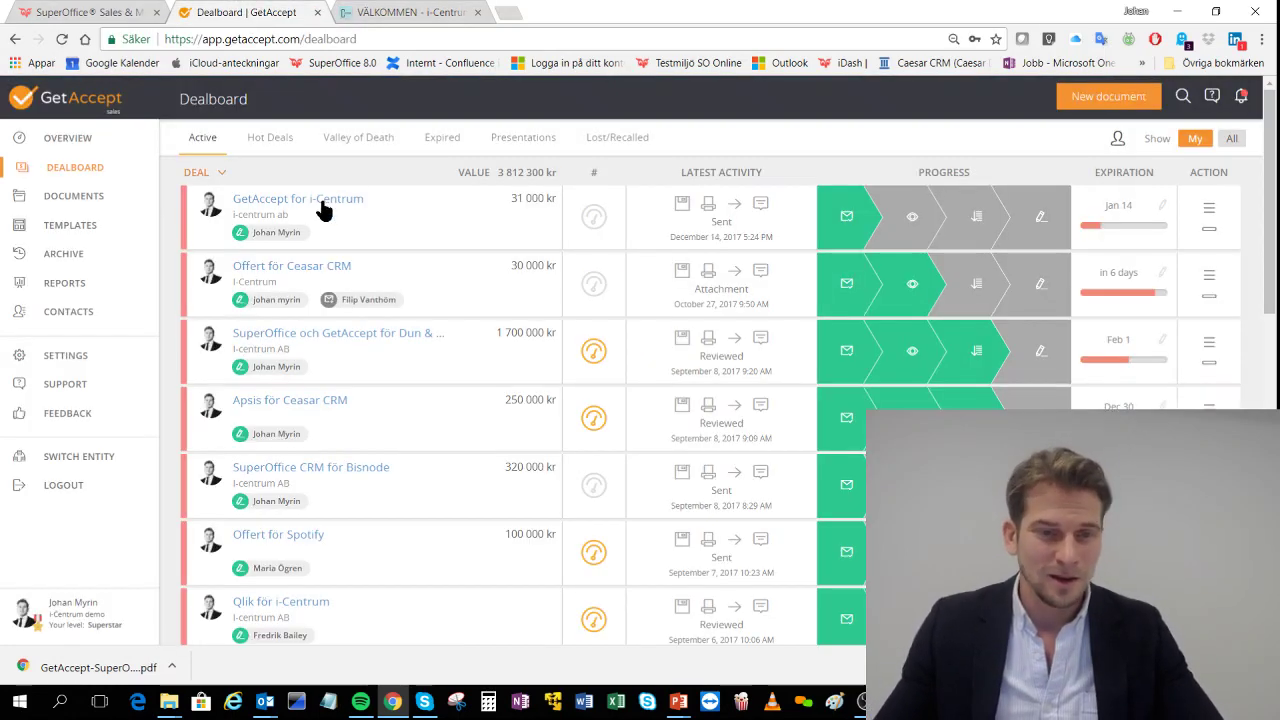
click(57, 140)
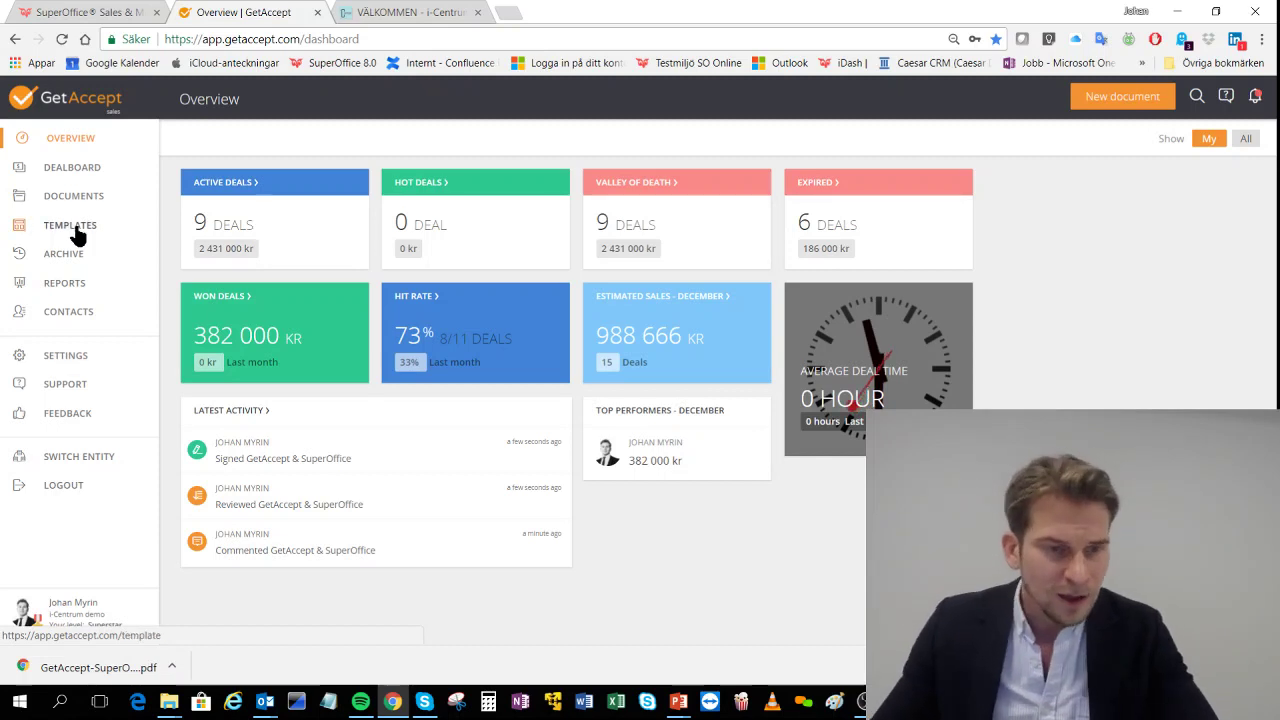
click(62, 263)
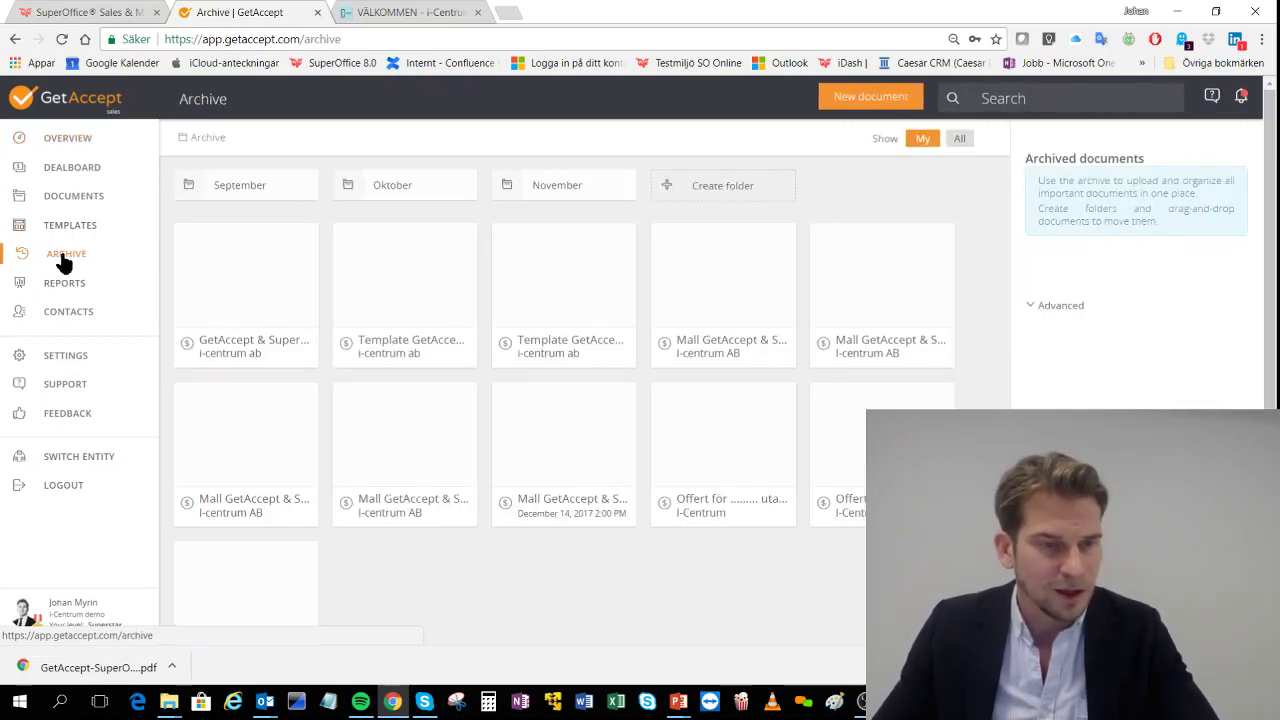
Open the archived GetAccept & SuperOffice document and review its viewing statistics and the signature fingerprint on its pages
click(253, 290)
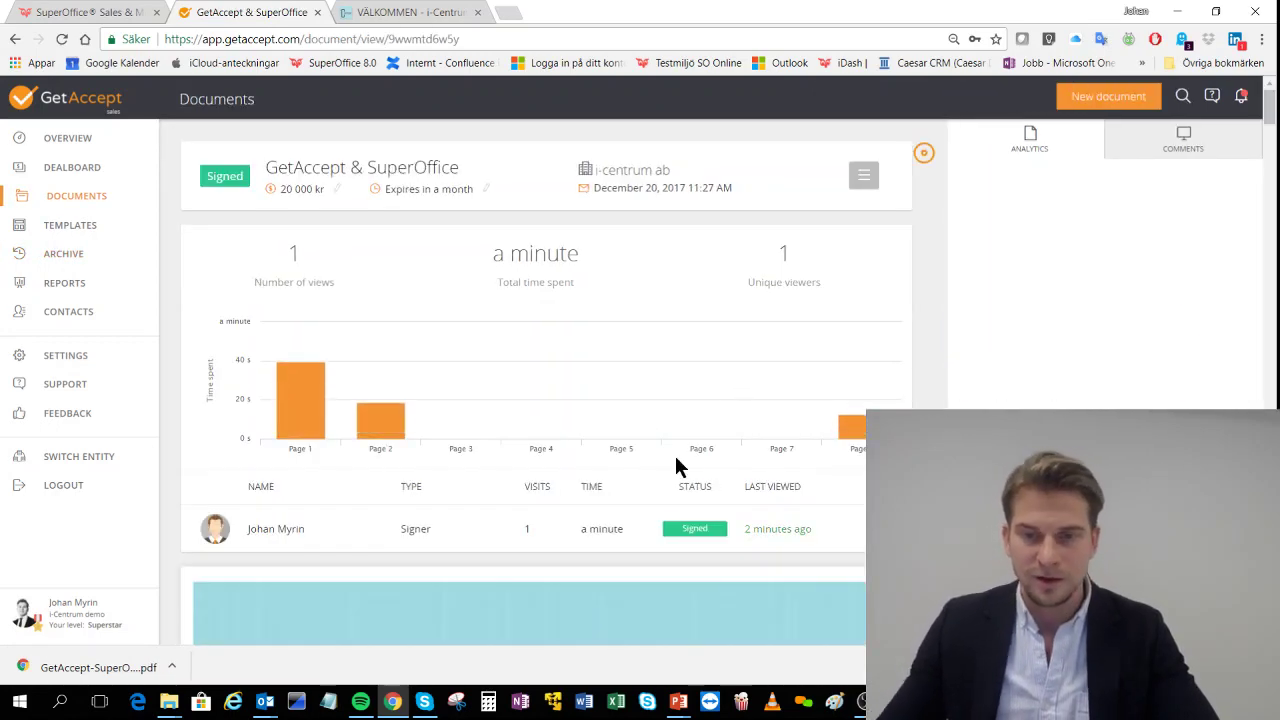
scroll(690, 428, down, 2)
scroll(690, 428, down, 10)
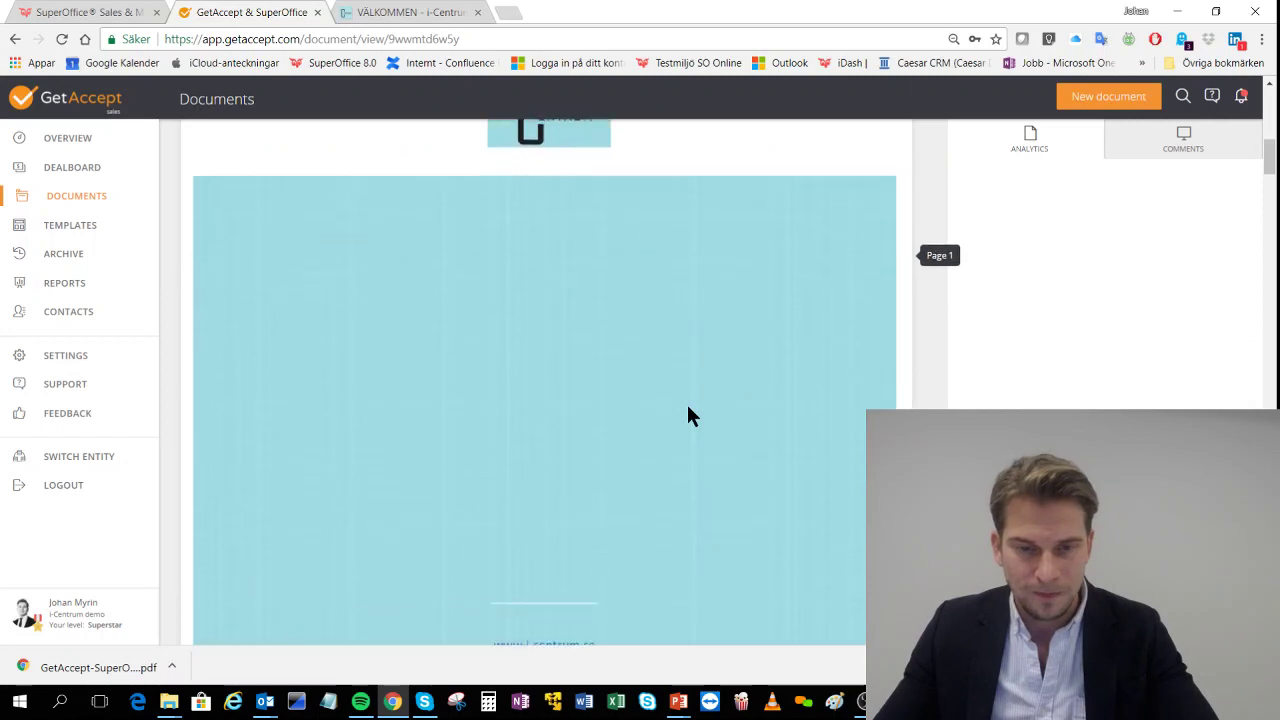
scroll(690, 415, down, 1)
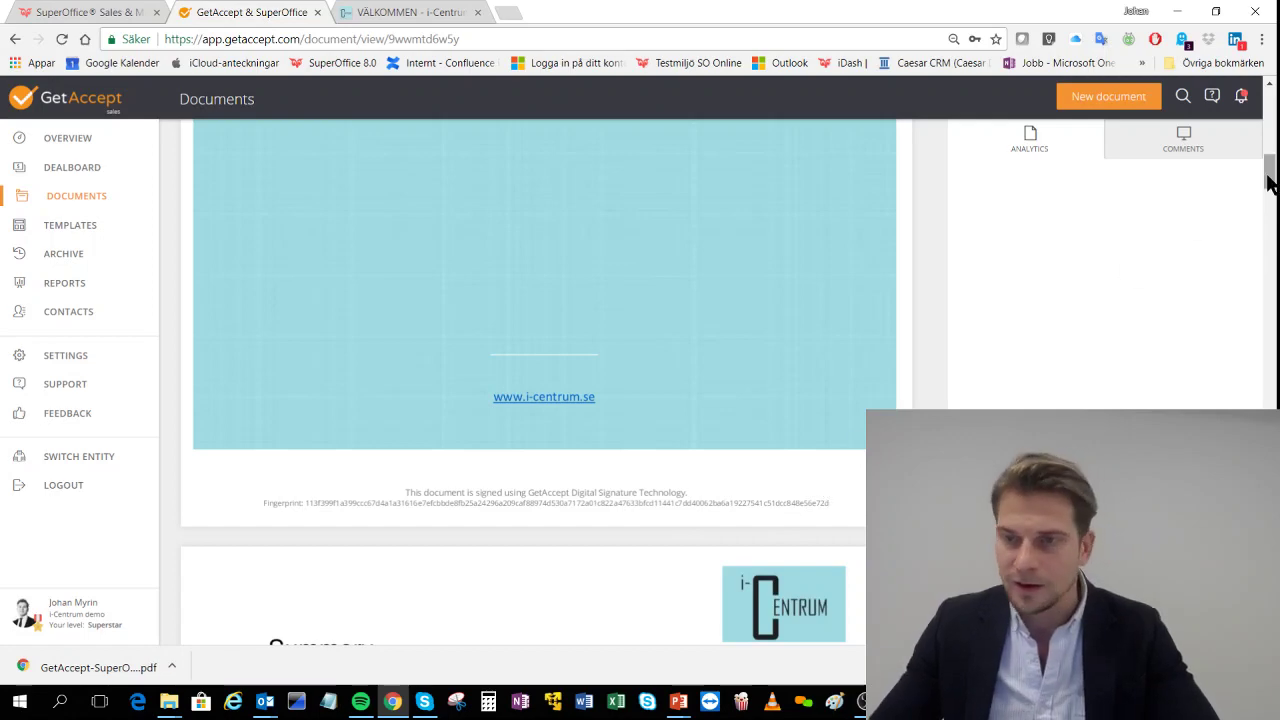
mouse_move(1271, 166)
mouse_down()
mouse_move(1272, 560)
mouse_move(1248, 187)
mouse_up()
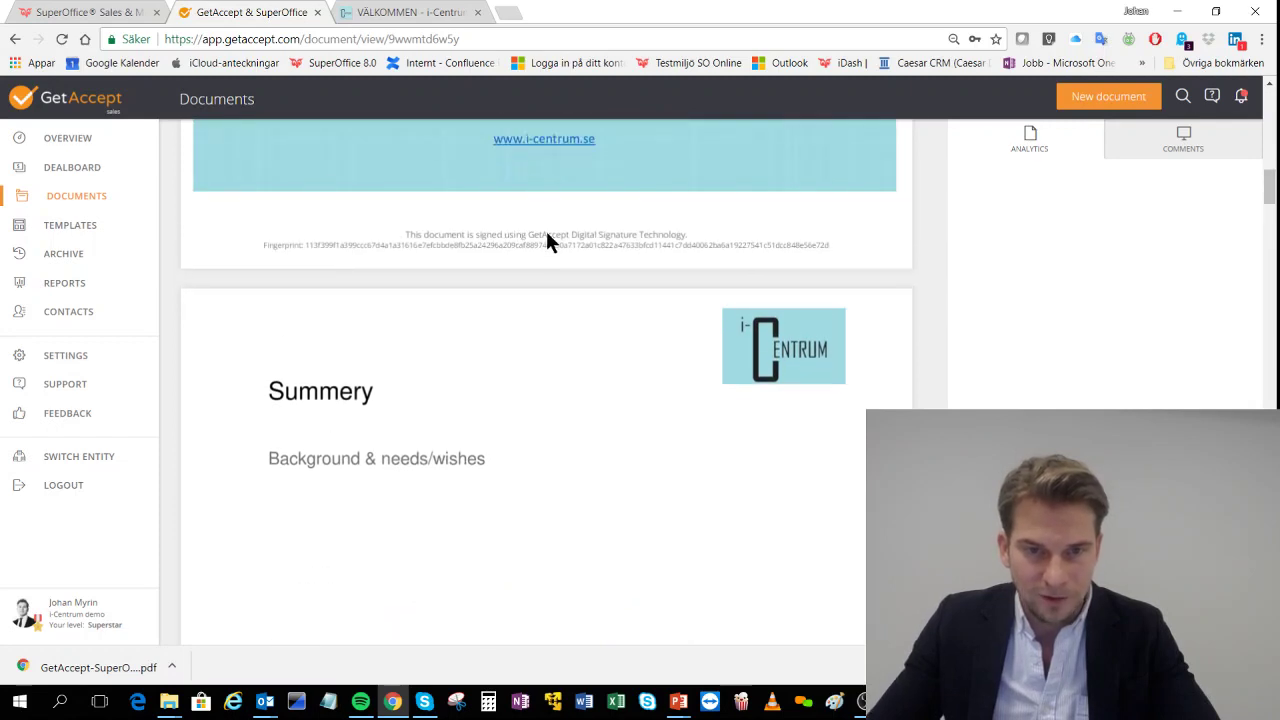
Reopen the GetAccept & SuperOffice document from the archive and examine the signatories and timestamps in its signature certificate
click(57, 258)
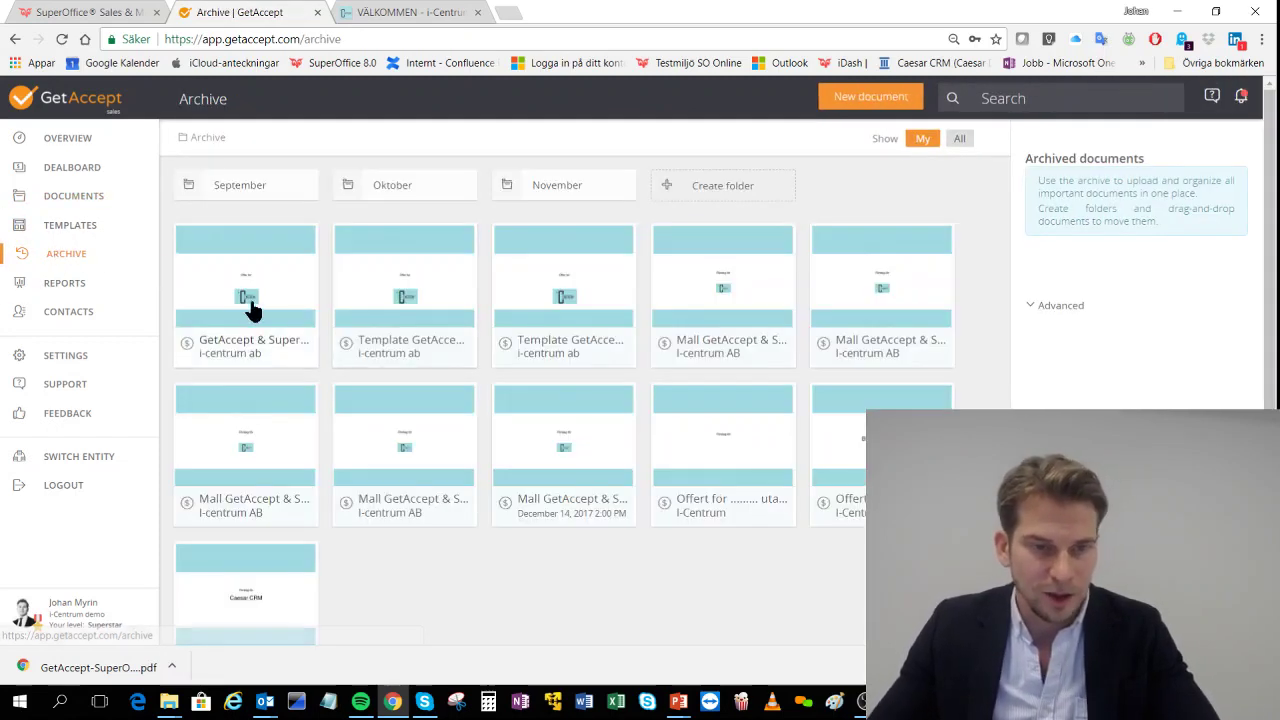
click(244, 300)
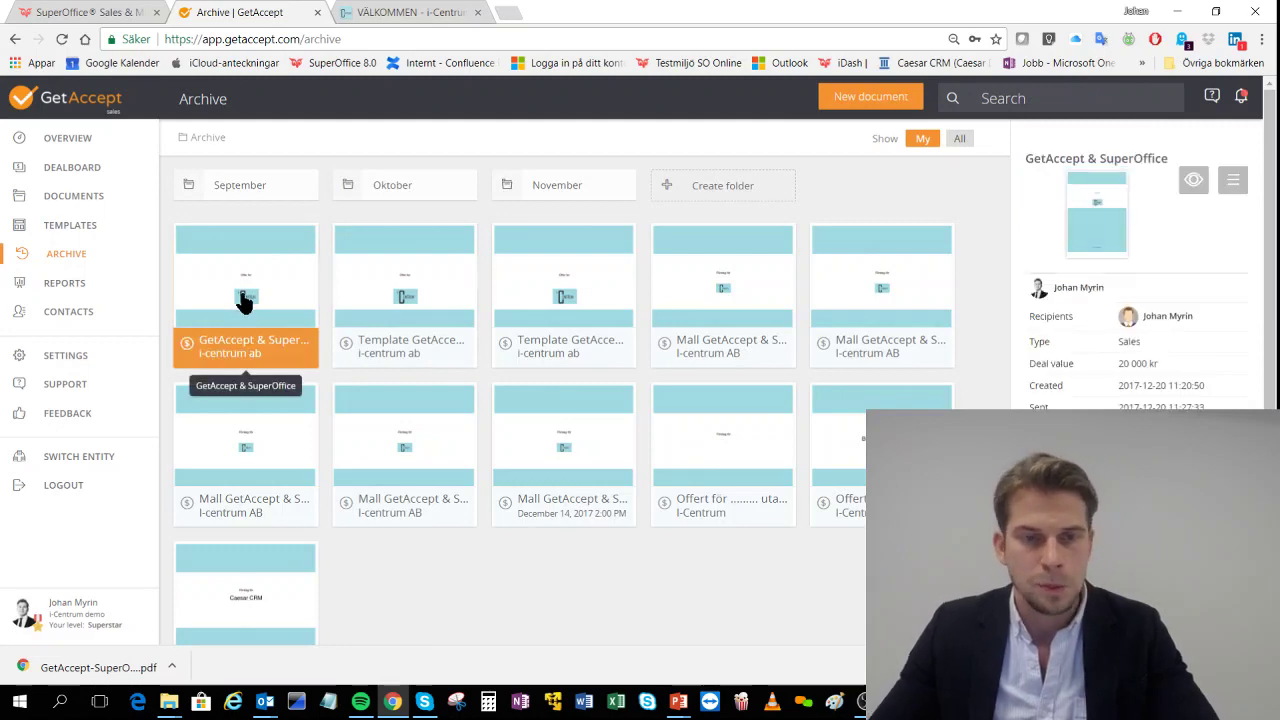
double_click(244, 300)
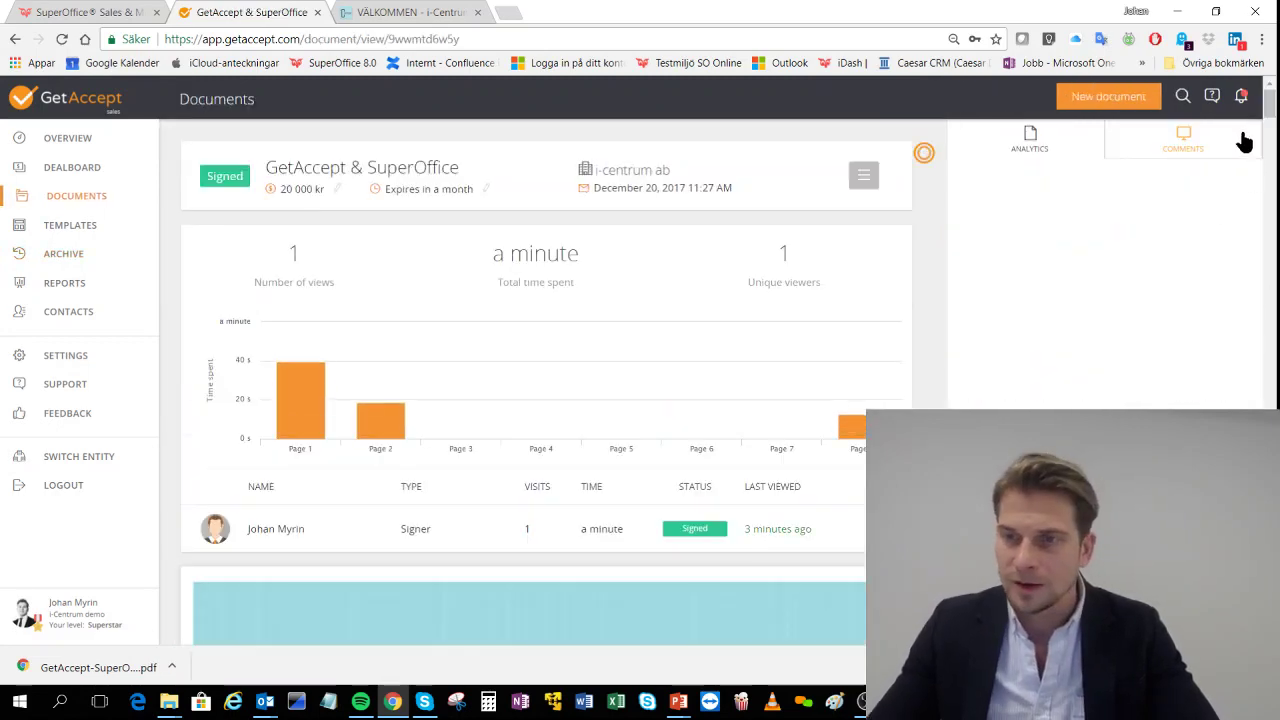
drag(1268, 96, 1273, 545)
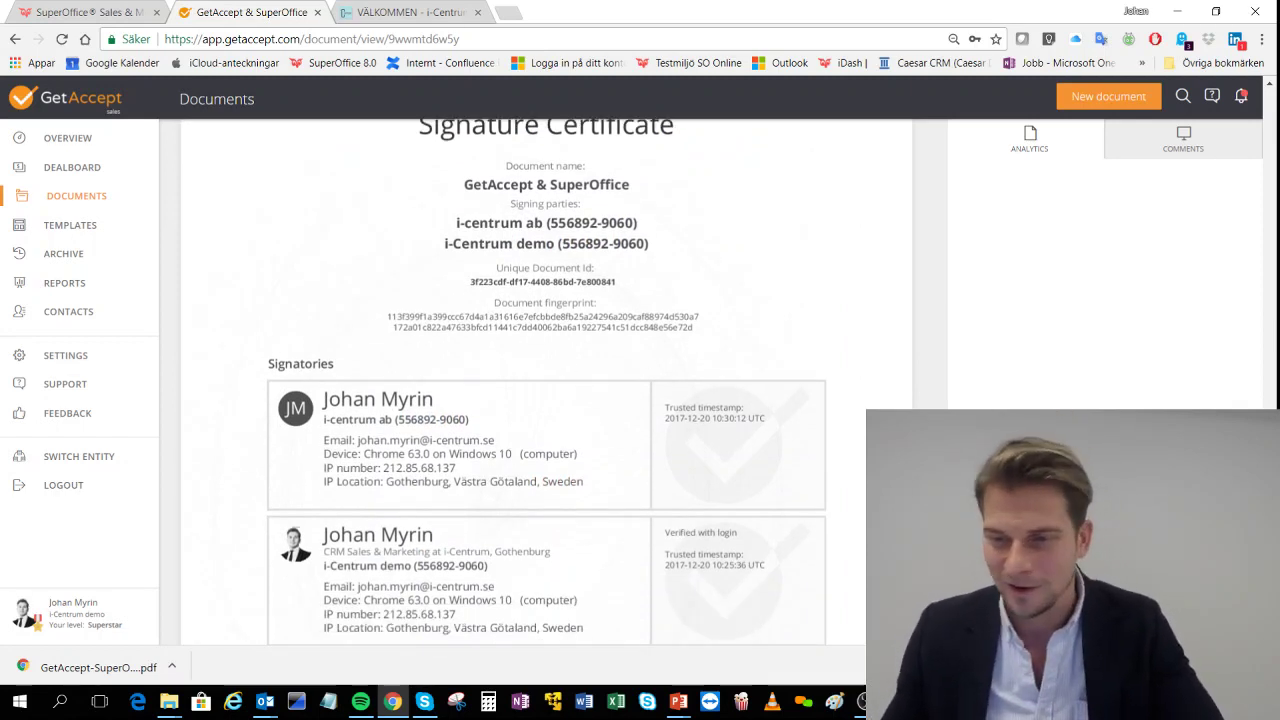
scroll(546, 380, down, 3)
scroll(546, 380, up, 2)
scroll(546, 380, down, 3)
scroll(546, 380, up, 2)
scroll(546, 380, down, 2)
scroll(546, 380, up, 3)
scroll(546, 380, up, 1)
scroll(546, 380, down, 2)
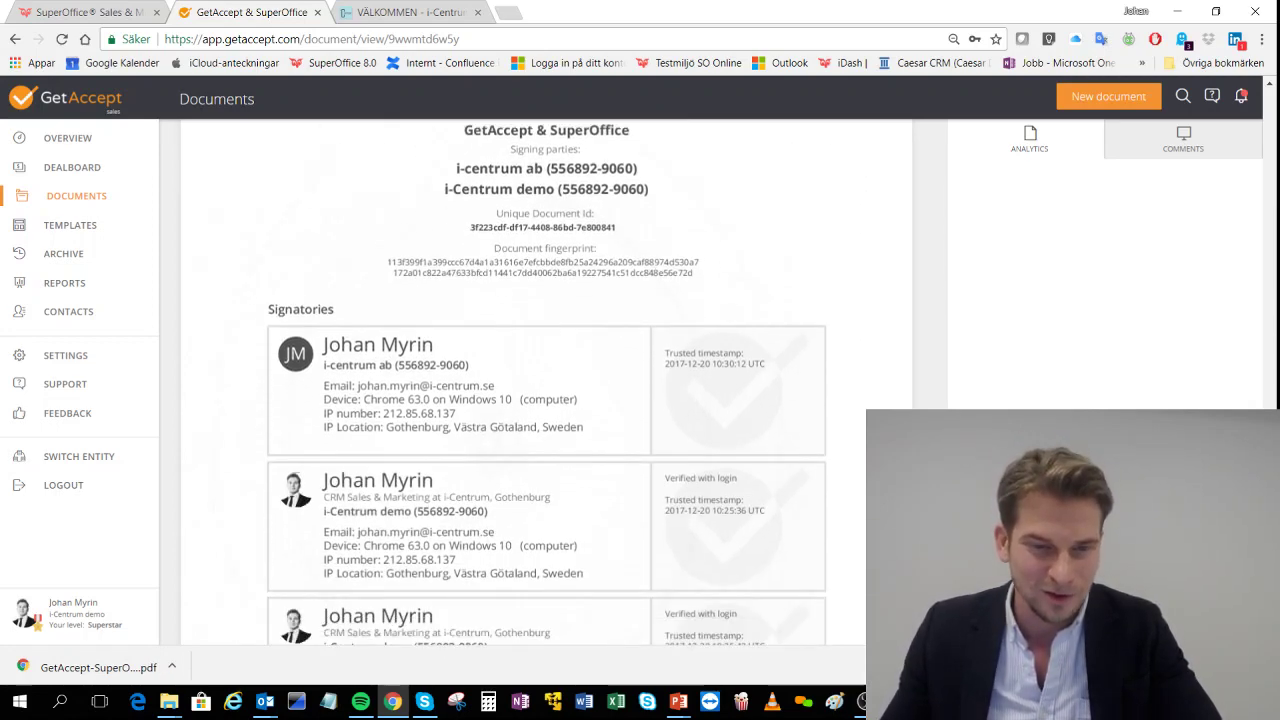
scroll(546, 380, up, 2)
scroll(546, 380, down, 3)
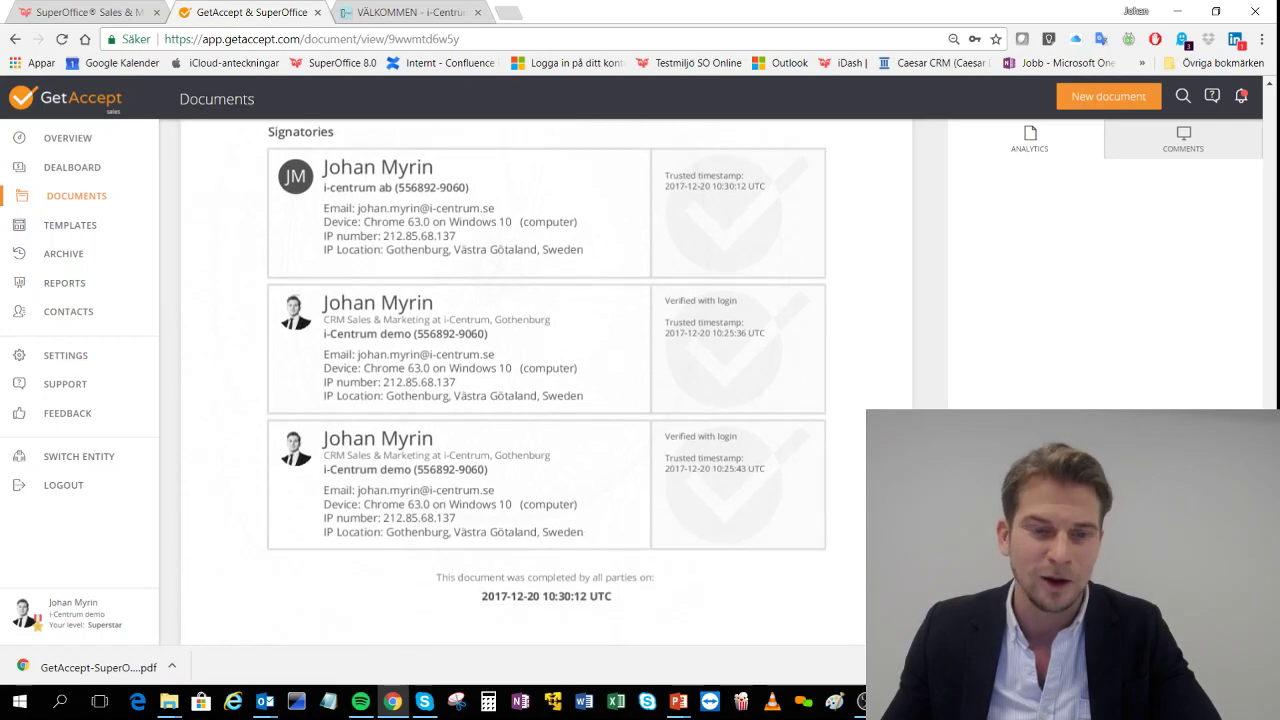
Switch to Outlook, select the newest "Signed copy of GetAccept & SuperOffice" email and open its attached GetAccept-SuperOffice.pdf
mouse_move(264, 701)
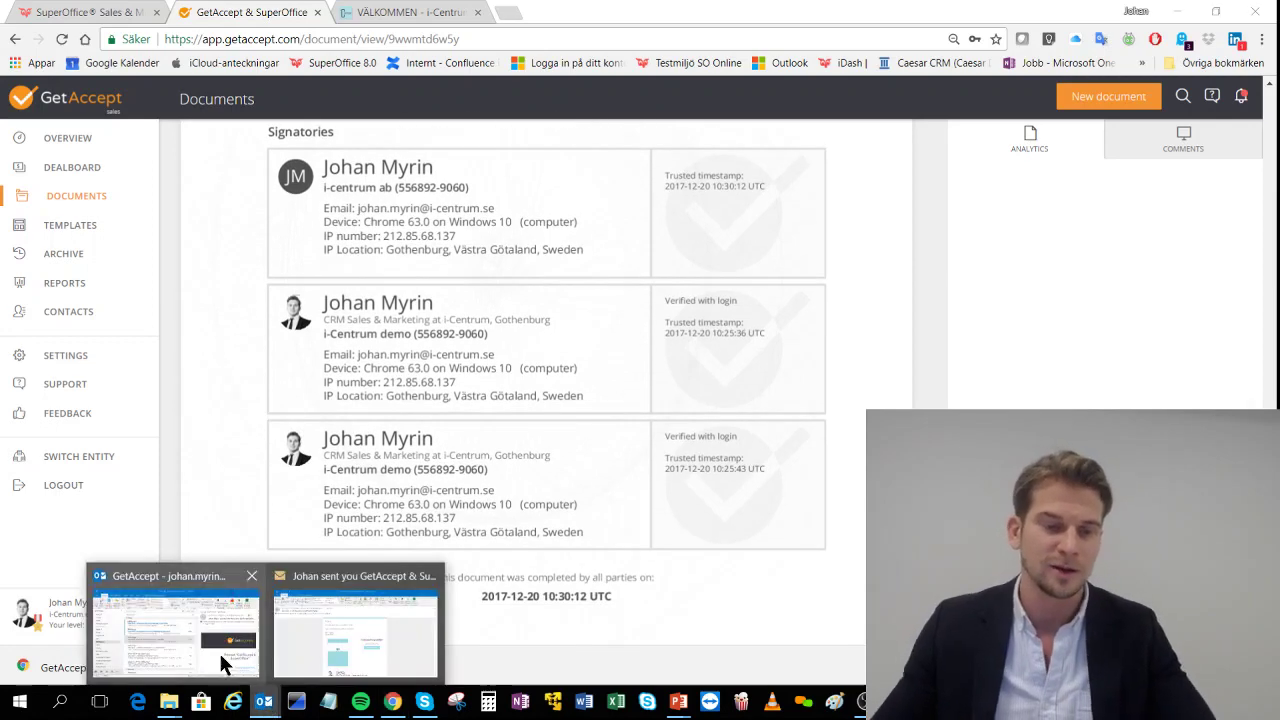
click(349, 631)
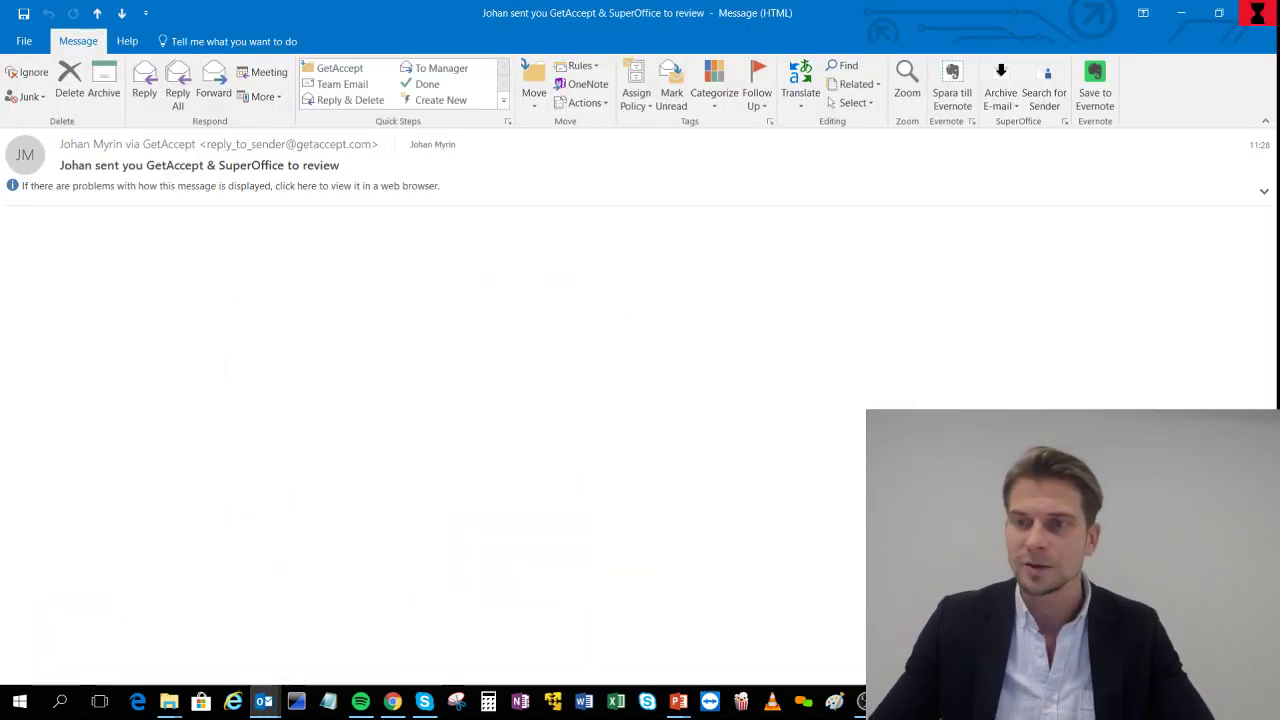
click(392, 701)
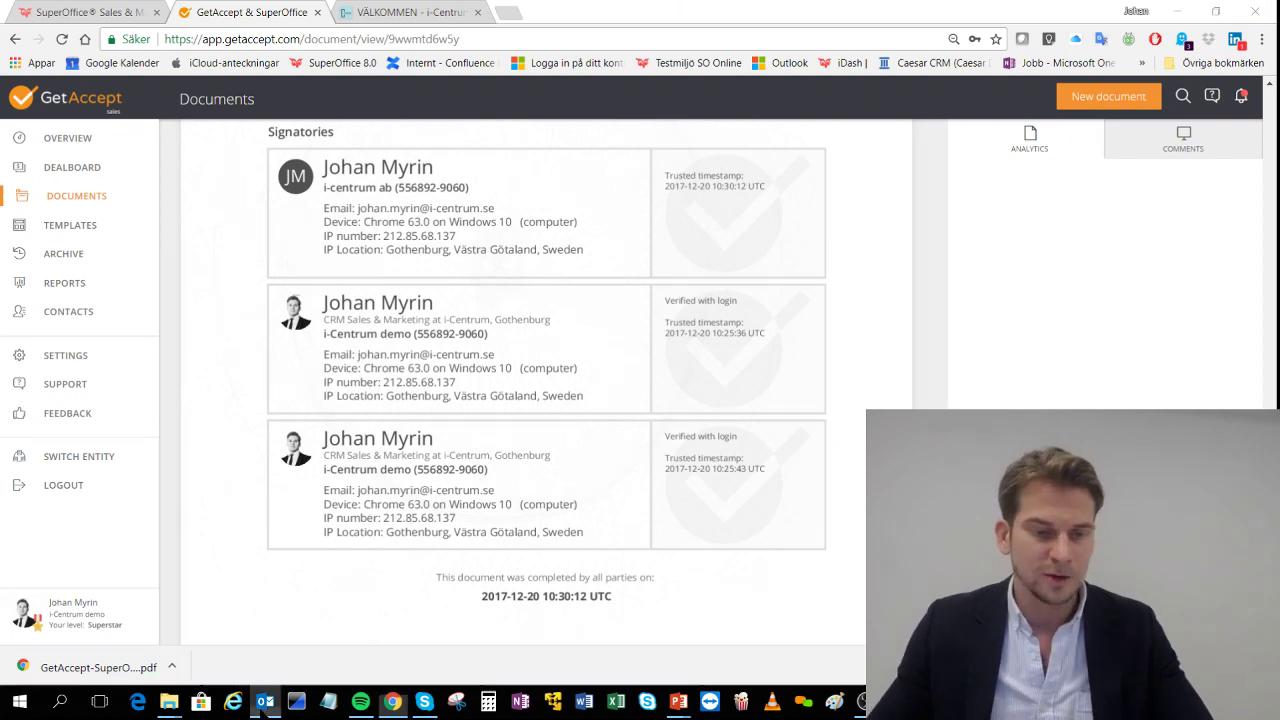
key(alt+Tab)
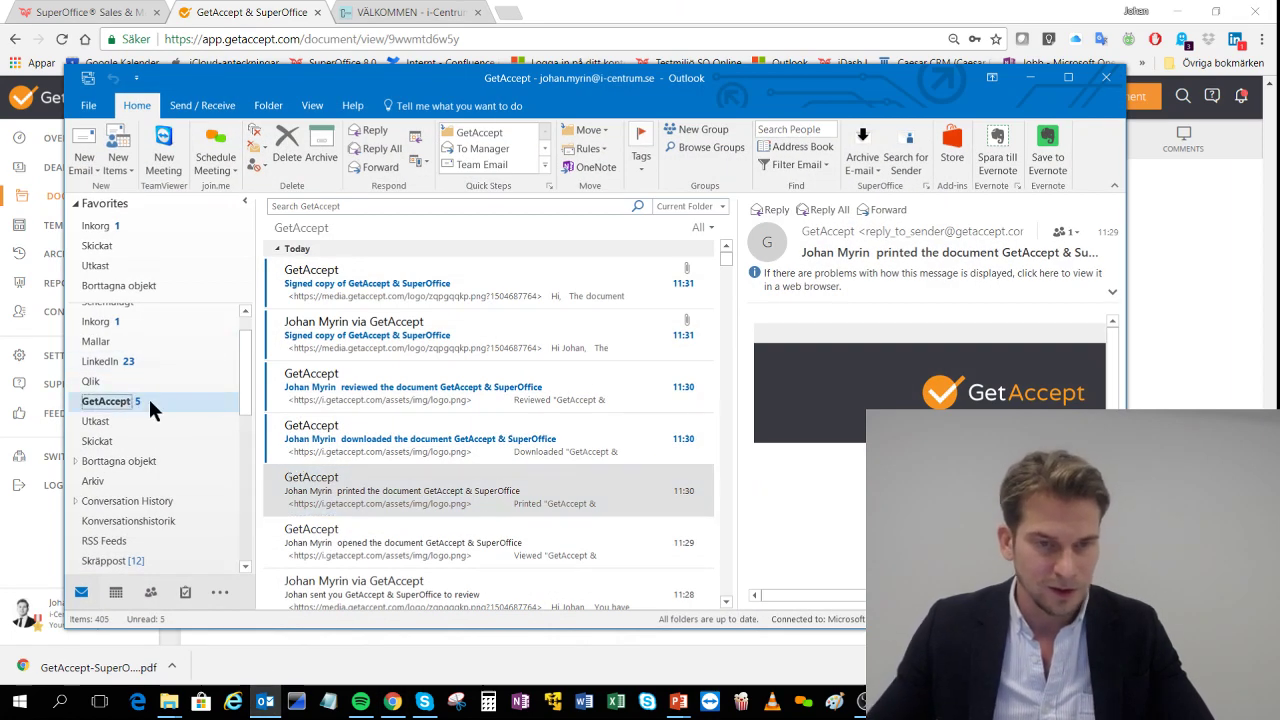
click(448, 282)
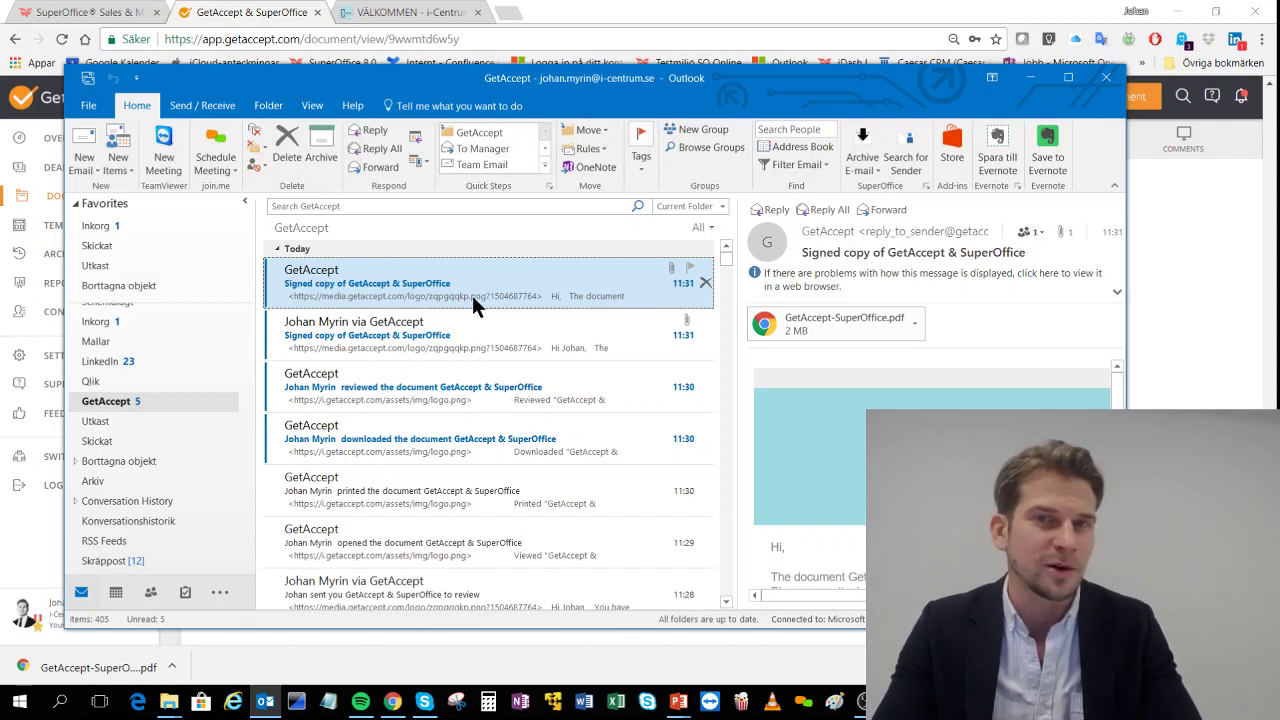
double_click(835, 310)
click(518, 392)
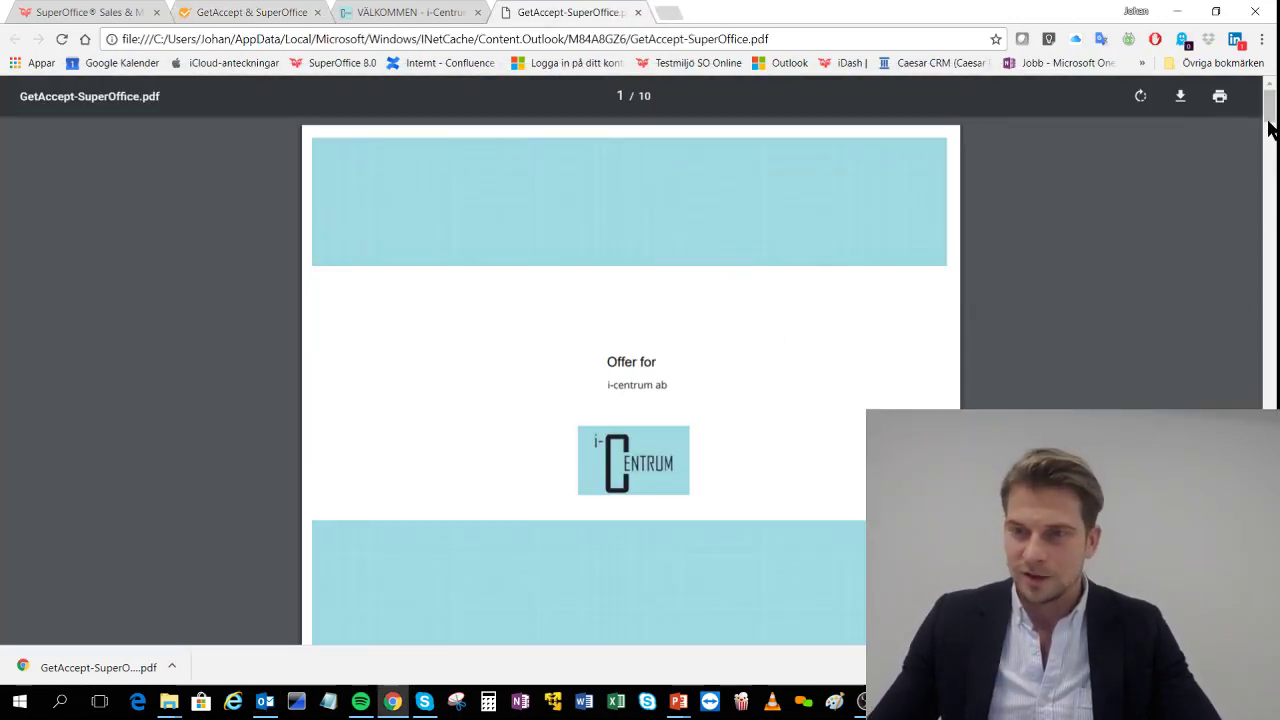
Examine the signature certificate and the audit log at the end of the signed PDF
drag(1268, 128, 1268, 530)
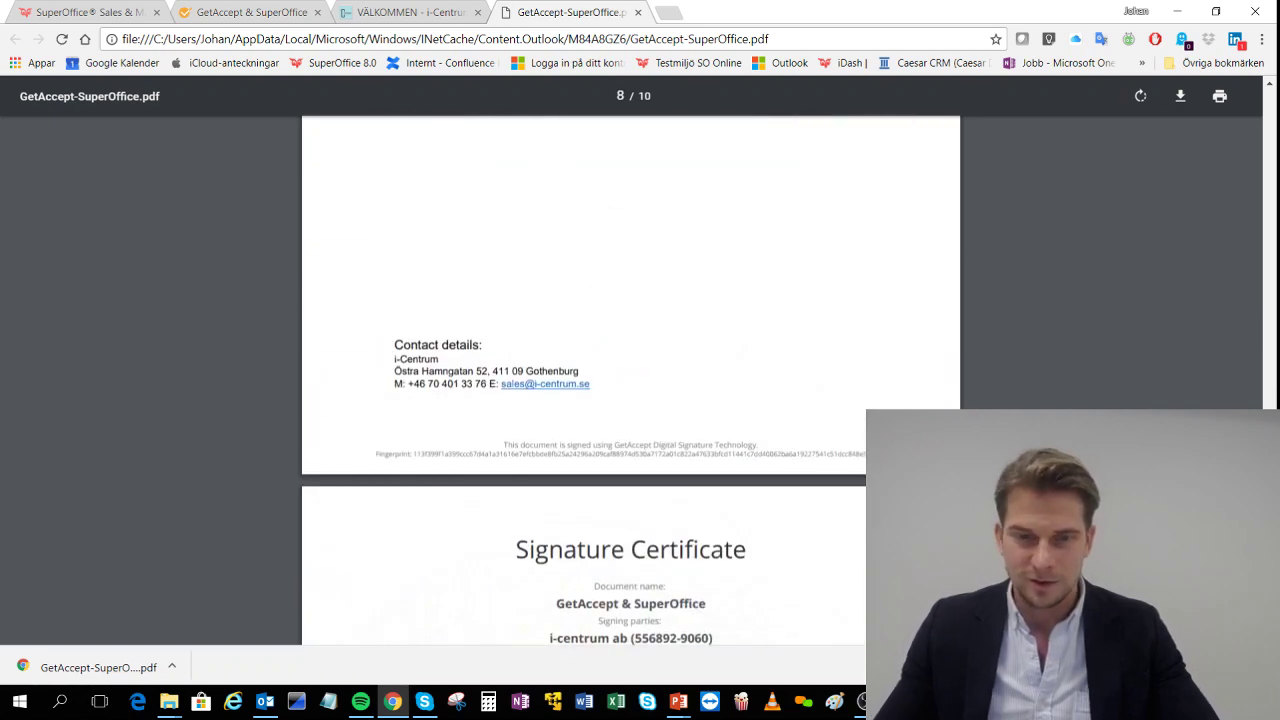
scroll(630, 380, down, 10)
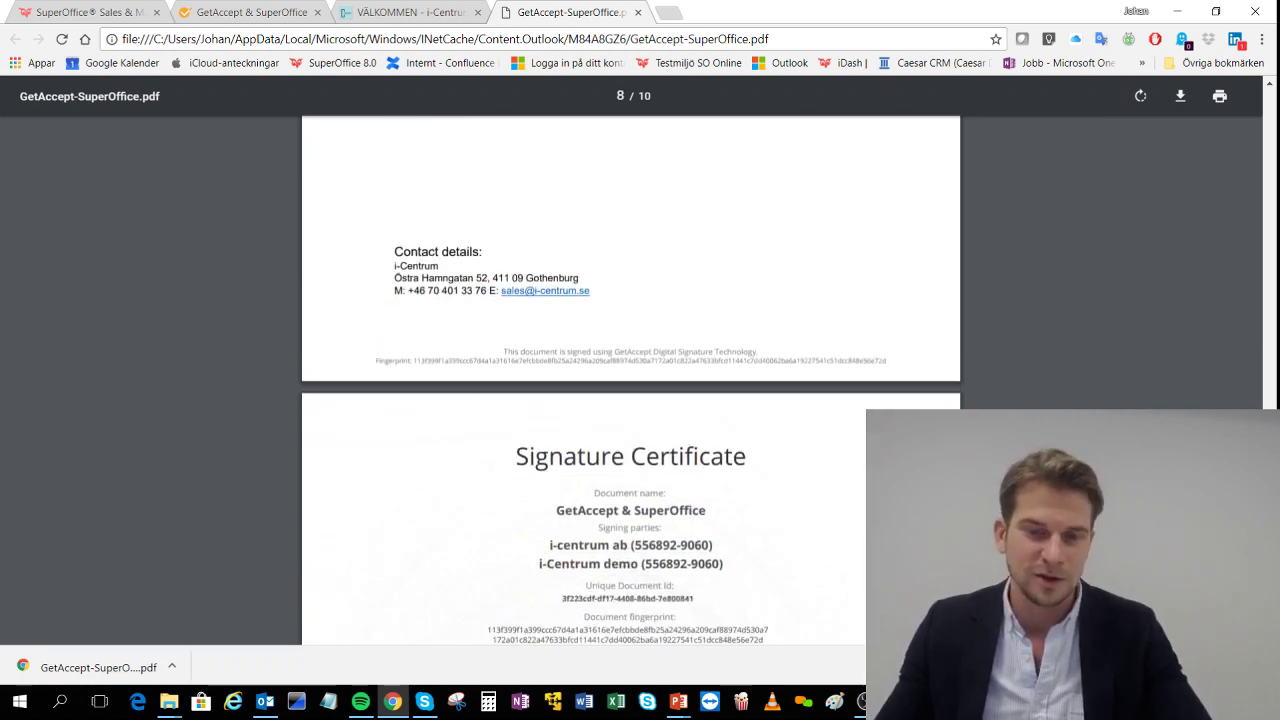
scroll(630, 380, up, 3)
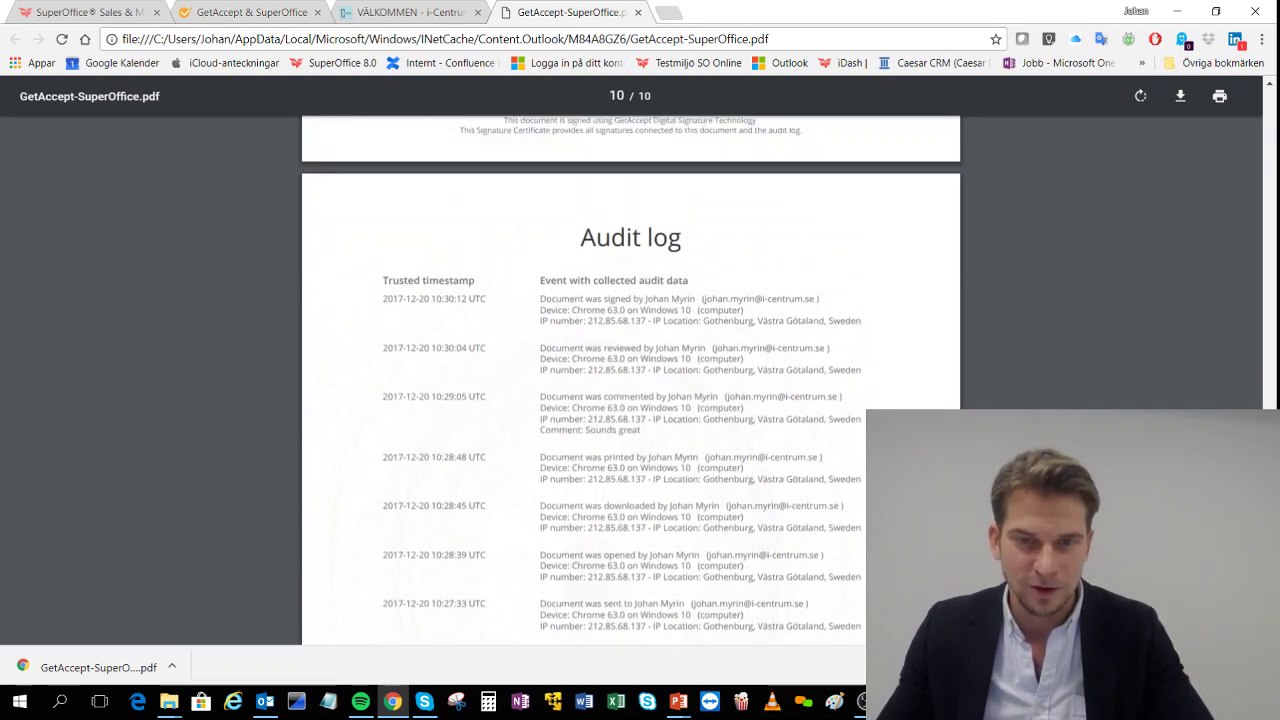
scroll(630, 380, up, 7)
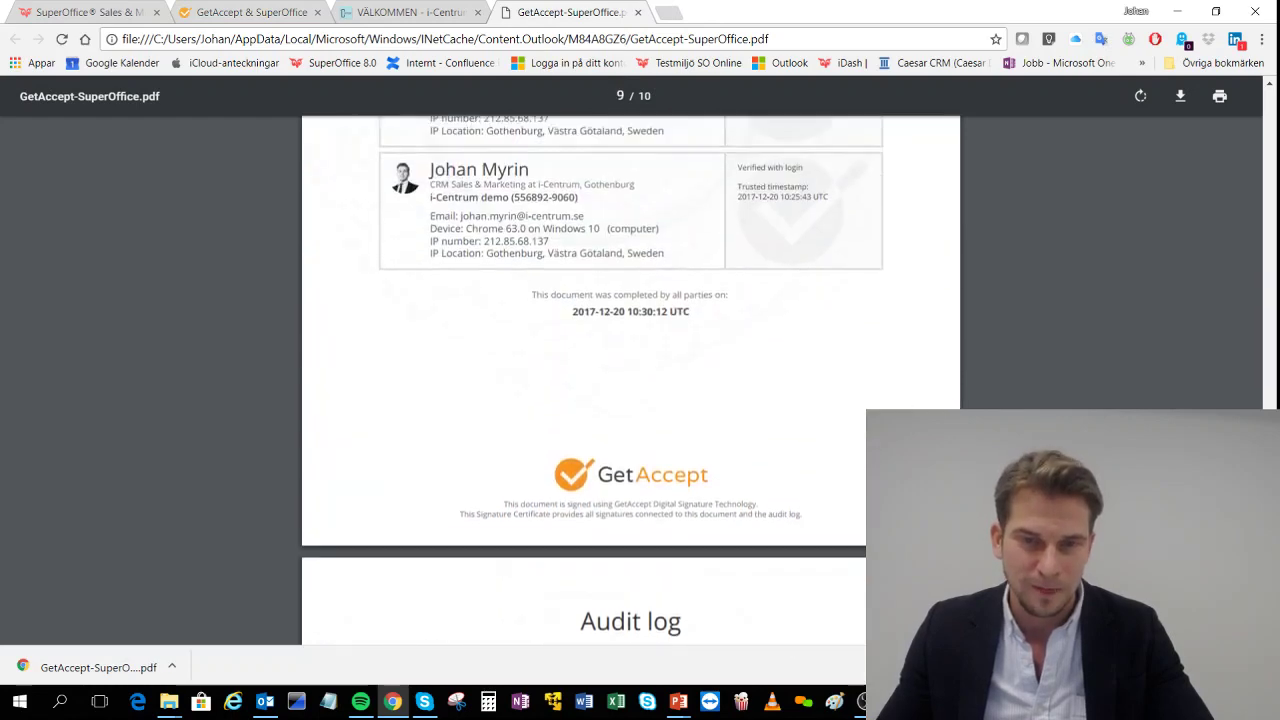
scroll(630, 380, up, 1)
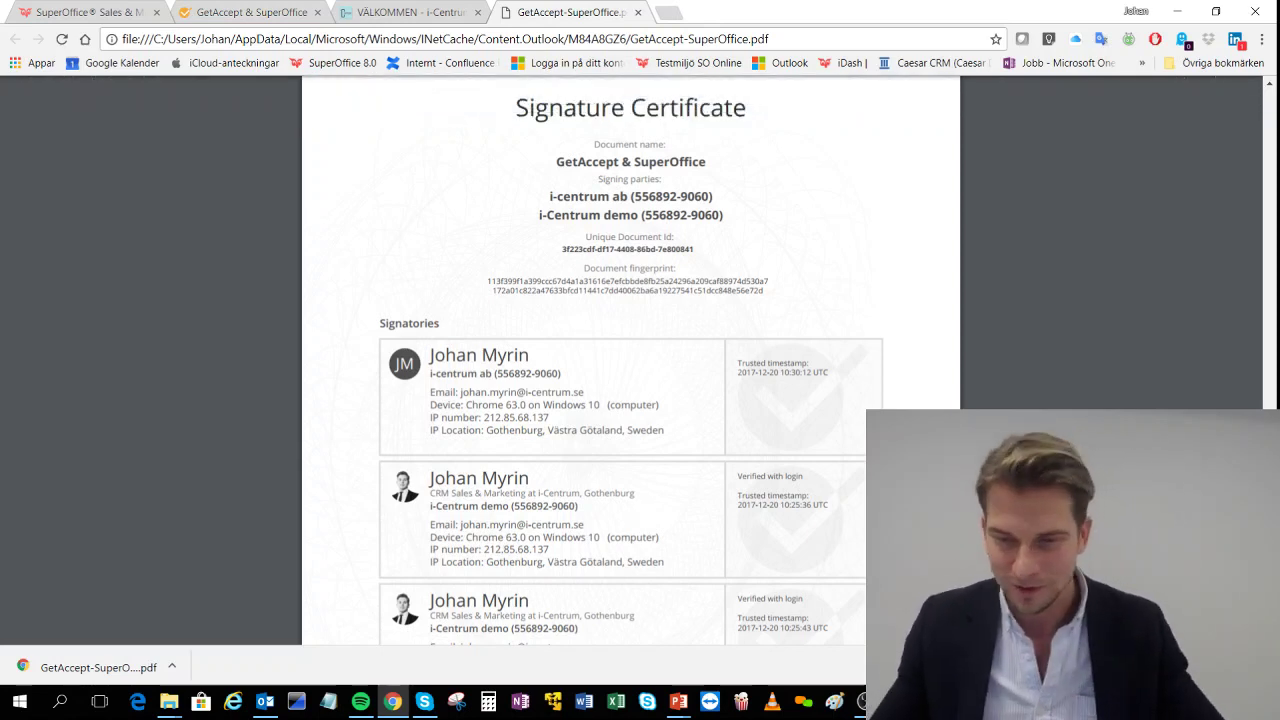
Switch to the running PowerPoint slide show with the Demo GetAccept slide
mouse_move(680, 707)
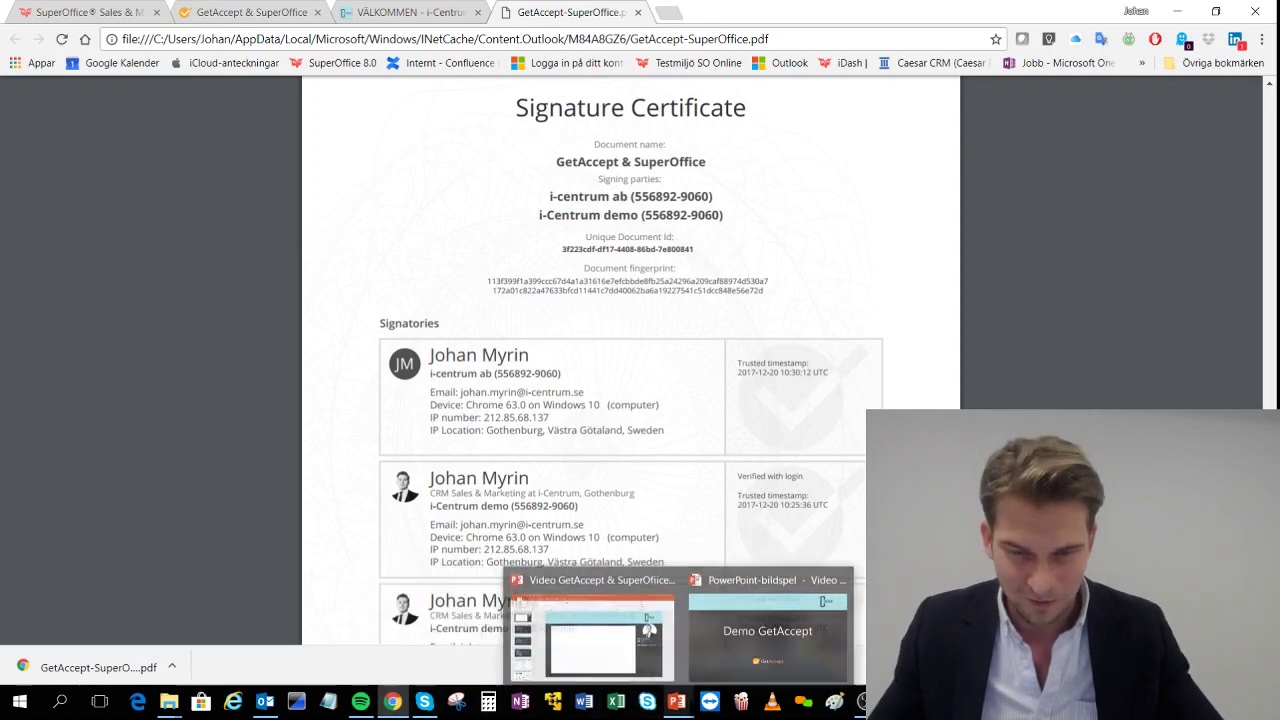
key(alt+Tab)
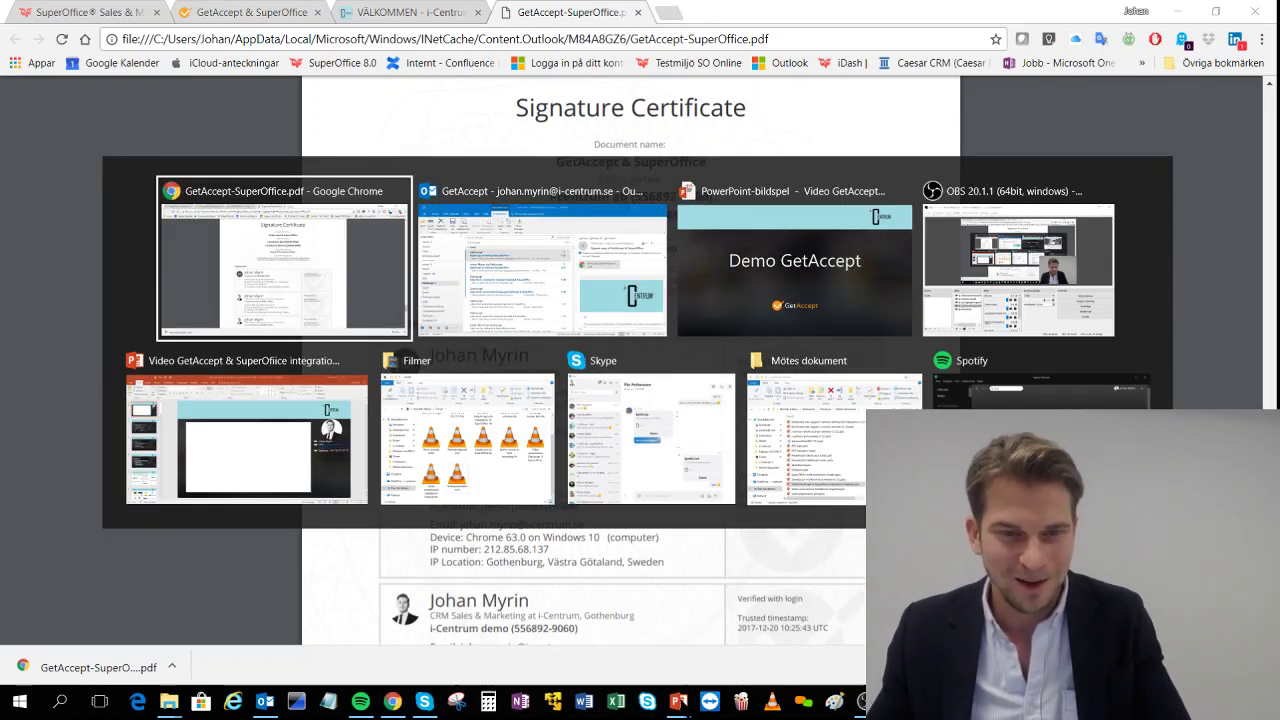
key(Tab)
key(Tab)
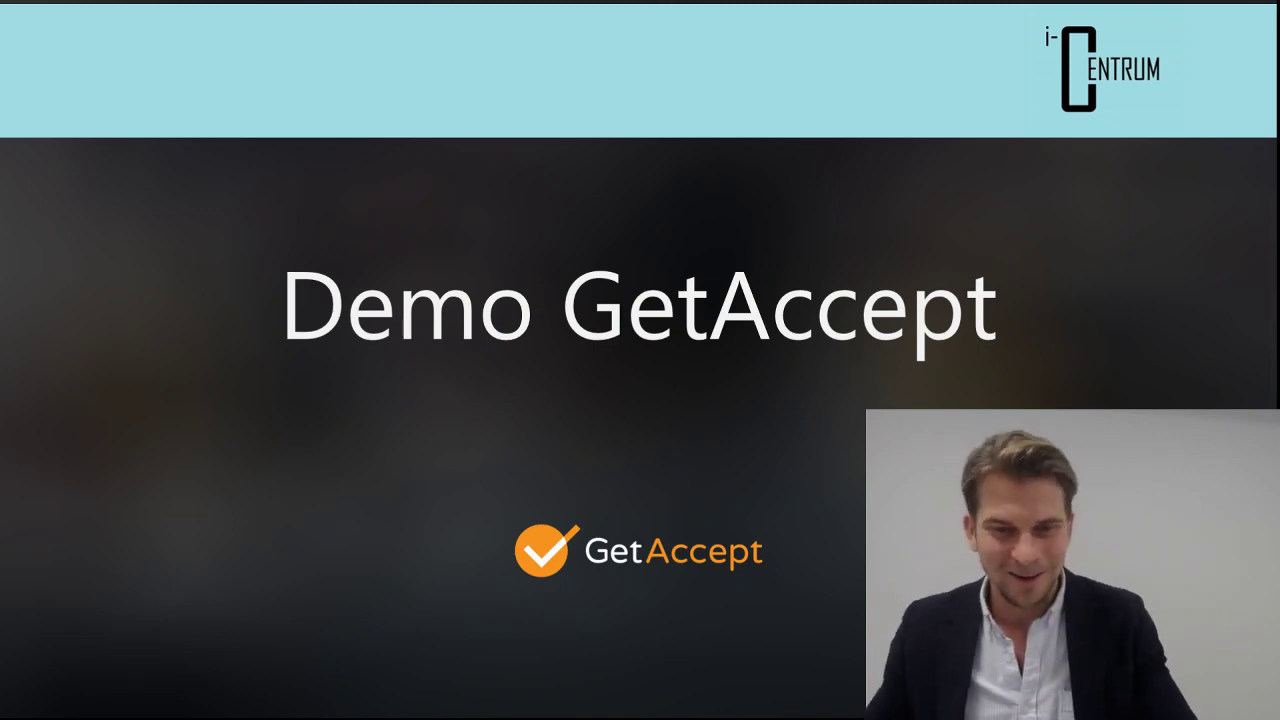
Switch to the phone mirrored in ApowerMirror, check the GetAccept app's notifications, and open the SMS reminder for the GetAccept for i-Centrum document
key(alt+Tab)
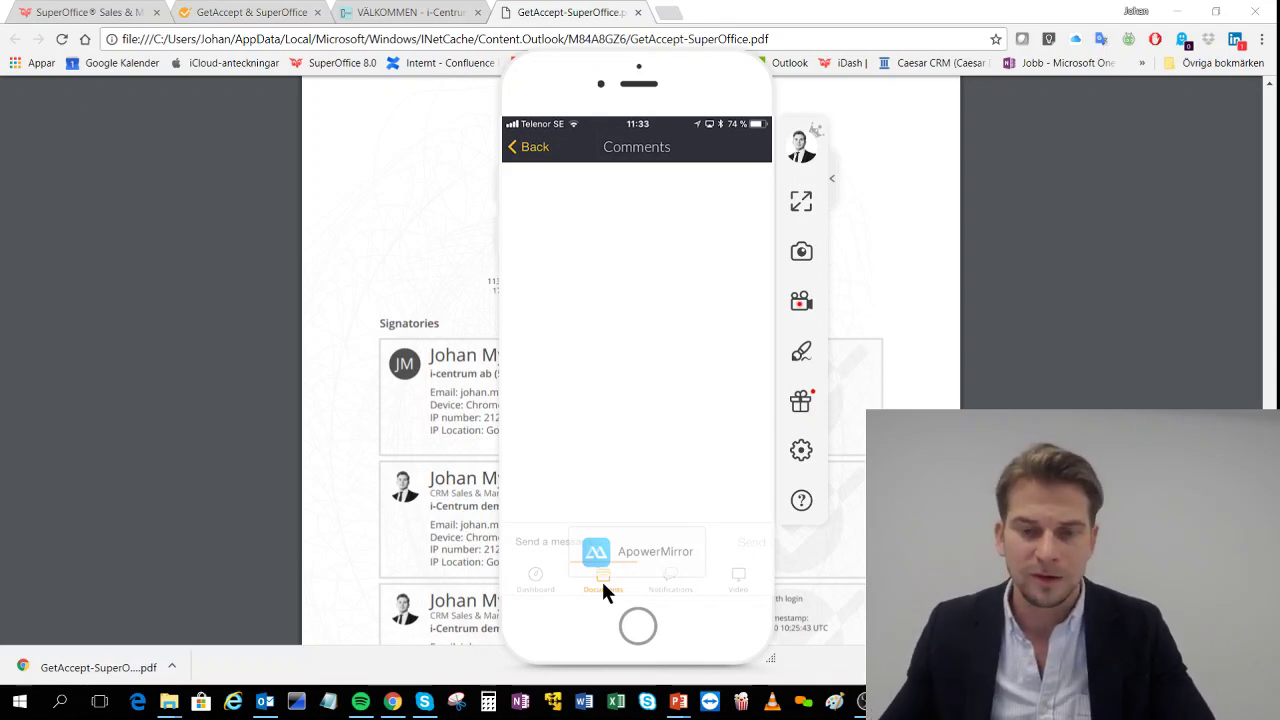
click(674, 586)
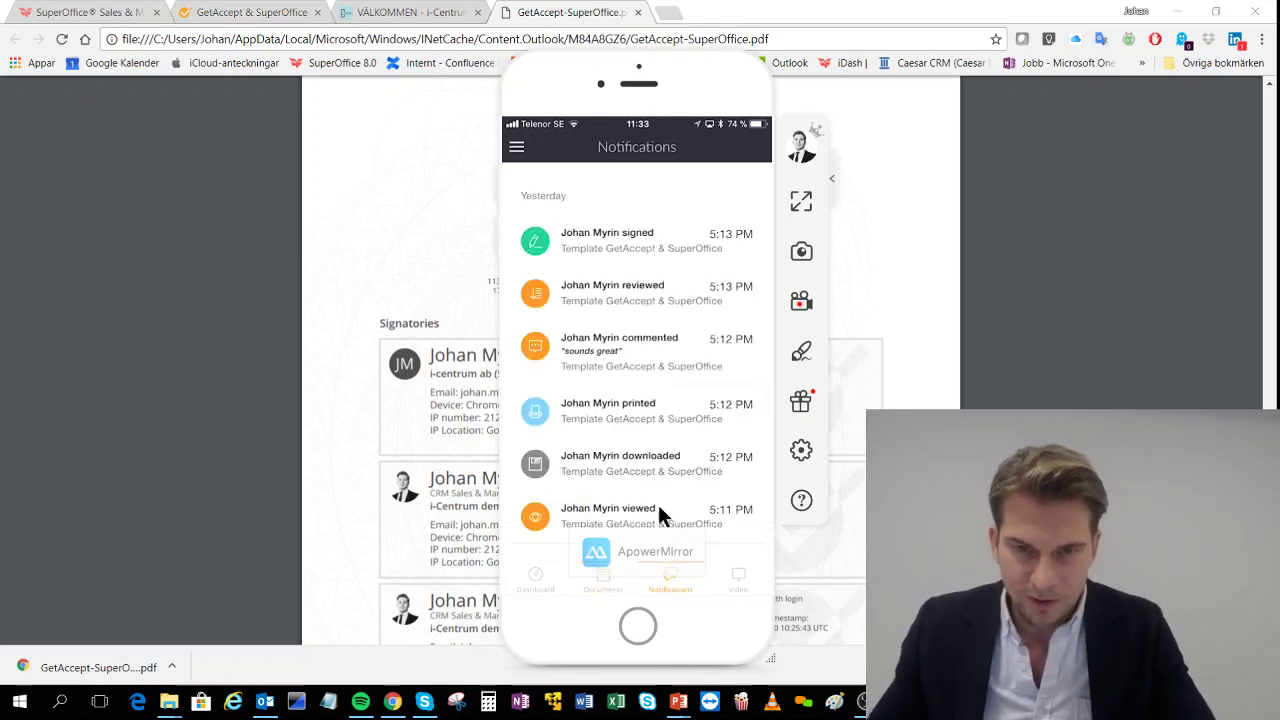
click(745, 577)
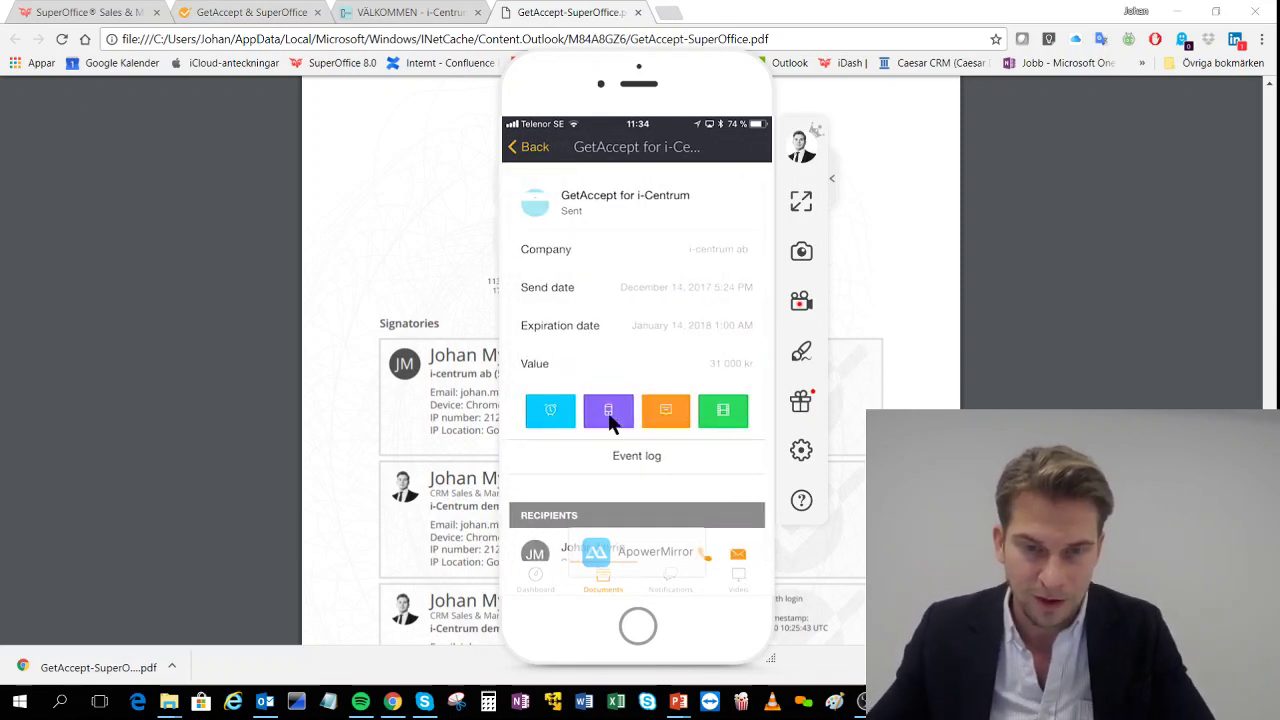
click(610, 417)
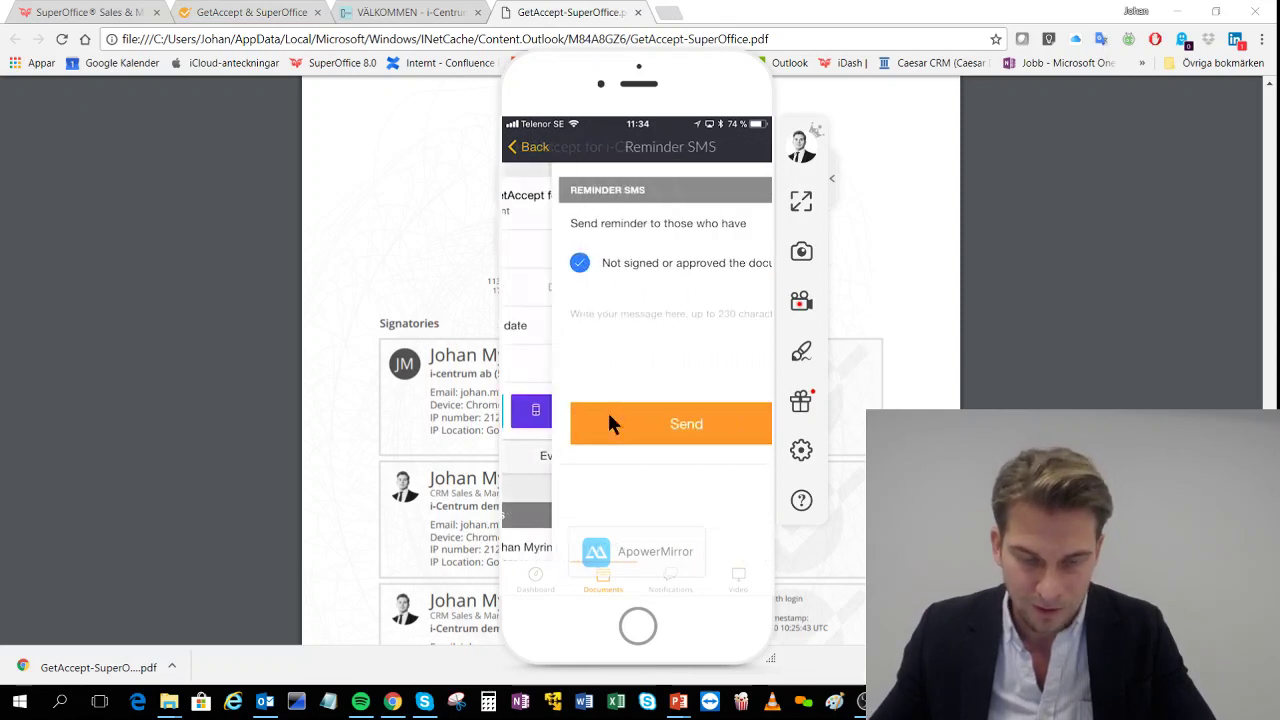
Examine the reminder and video options of the GetAccept for i-Centrum document on the mirrored phone, and minimize the ApowerMirror window
click(609, 420)
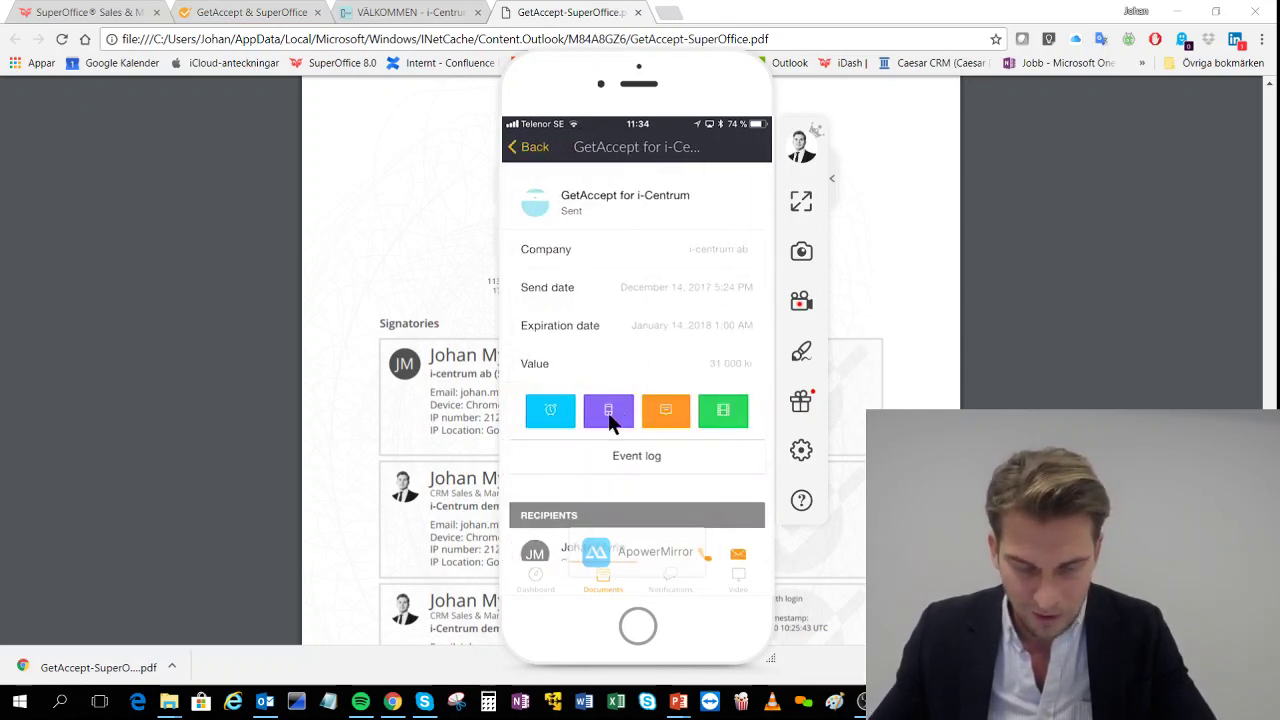
click(666, 414)
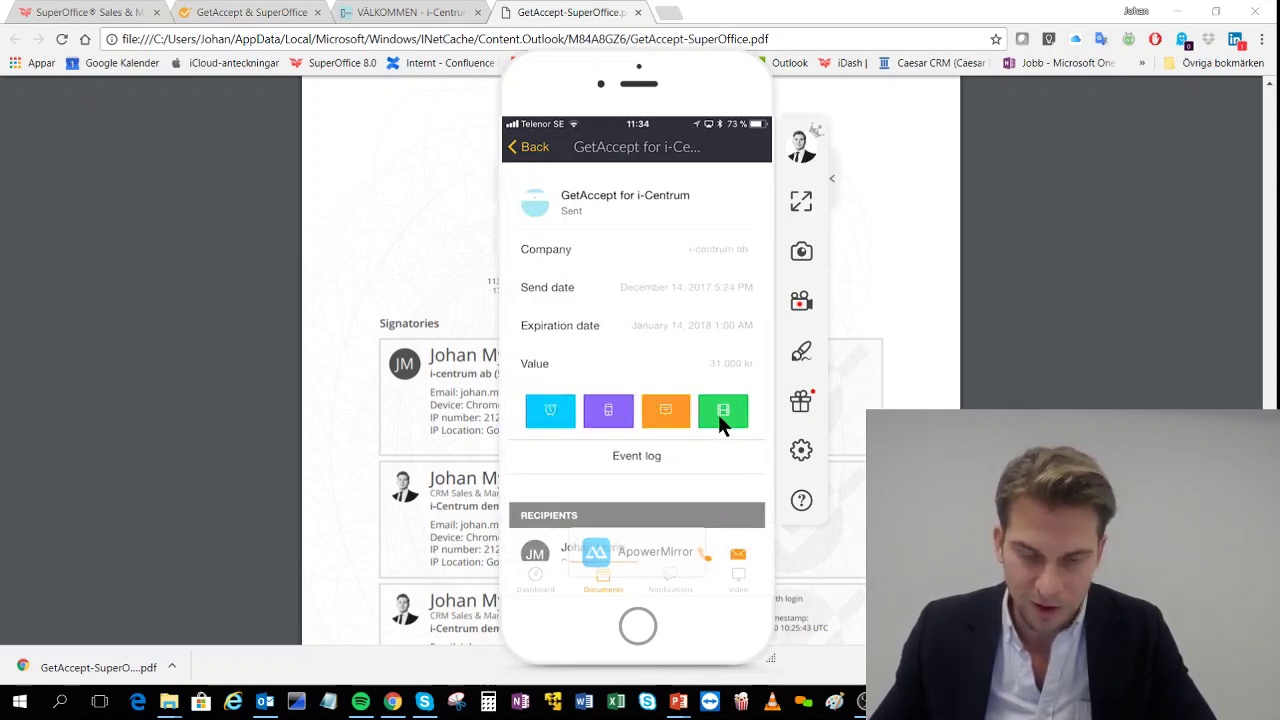
click(720, 413)
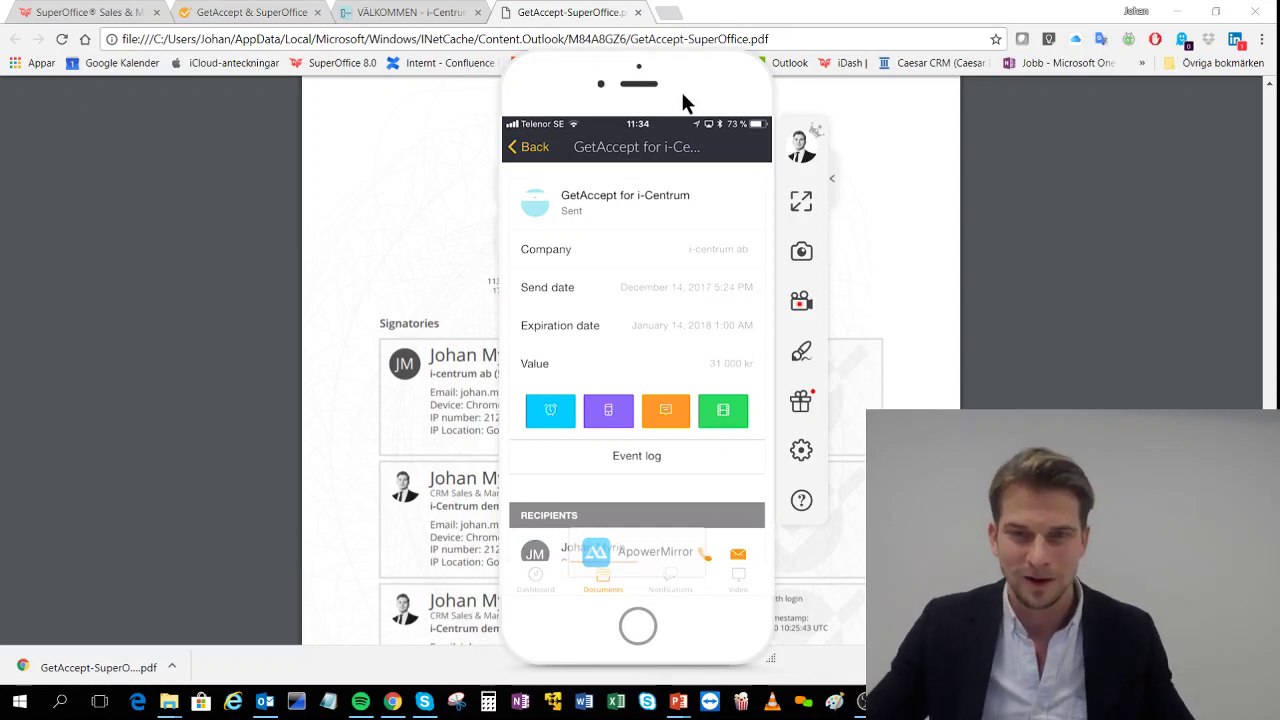
mouse_move(722, 100)
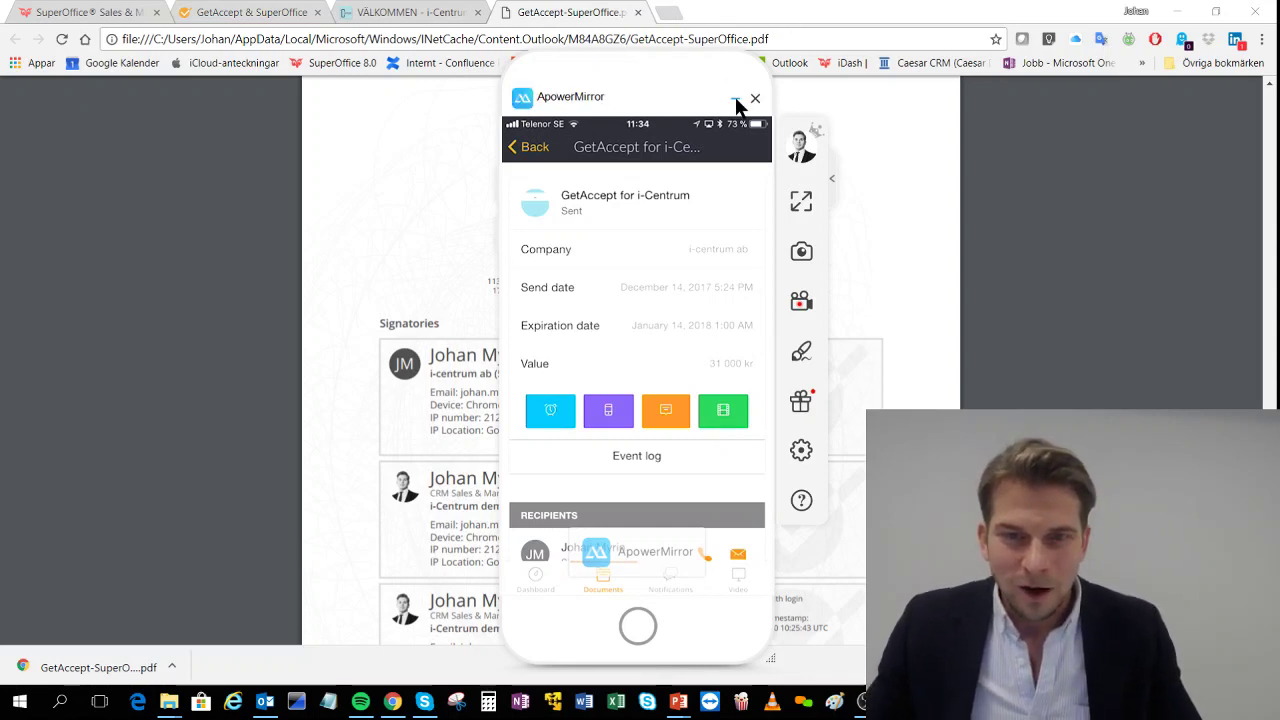
click(735, 100)
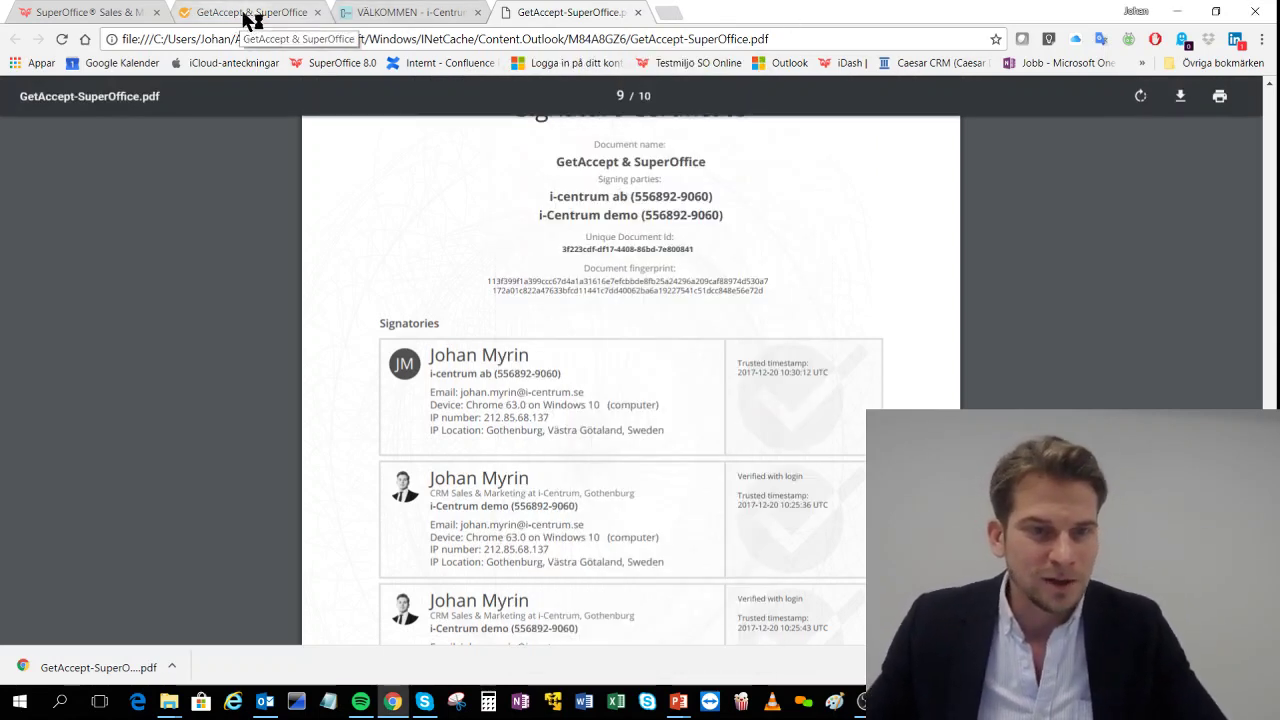
Switch to the PowerPoint slide show and advance to the "Demo integration SuperOffice & GetAccept" slide
key(alt+Tab)
key(alt+Tab)
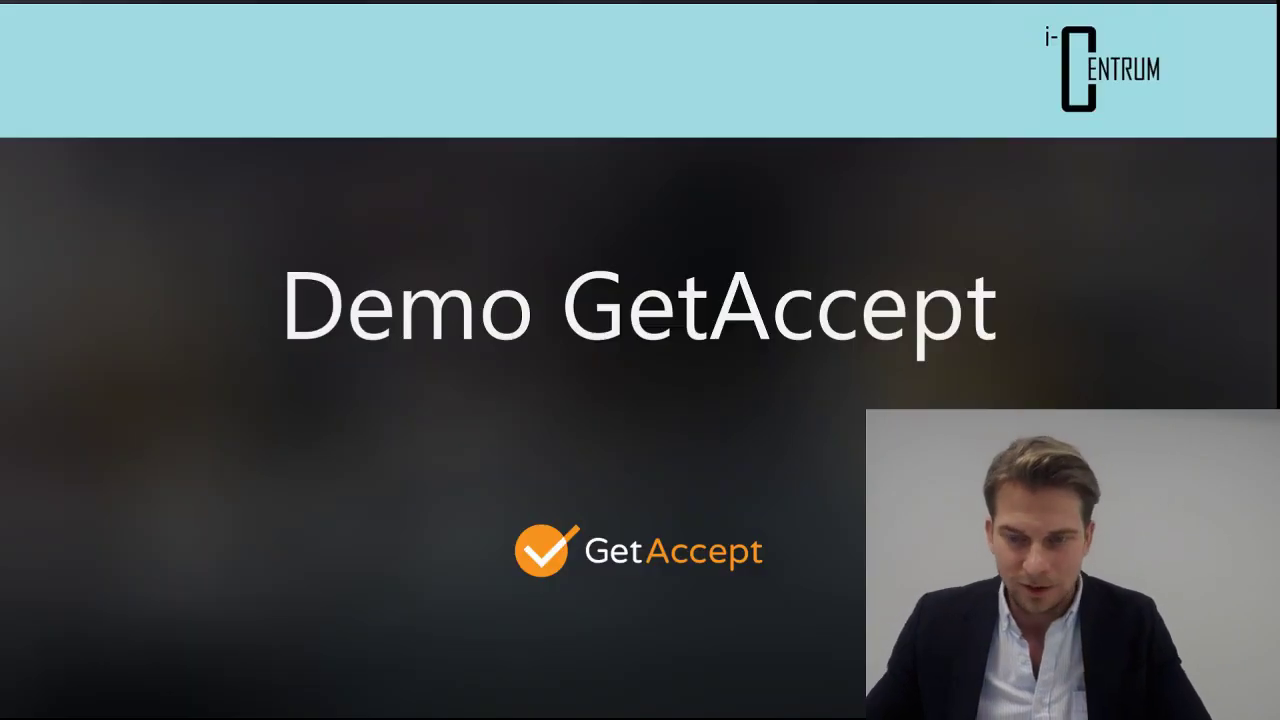
key(Right)
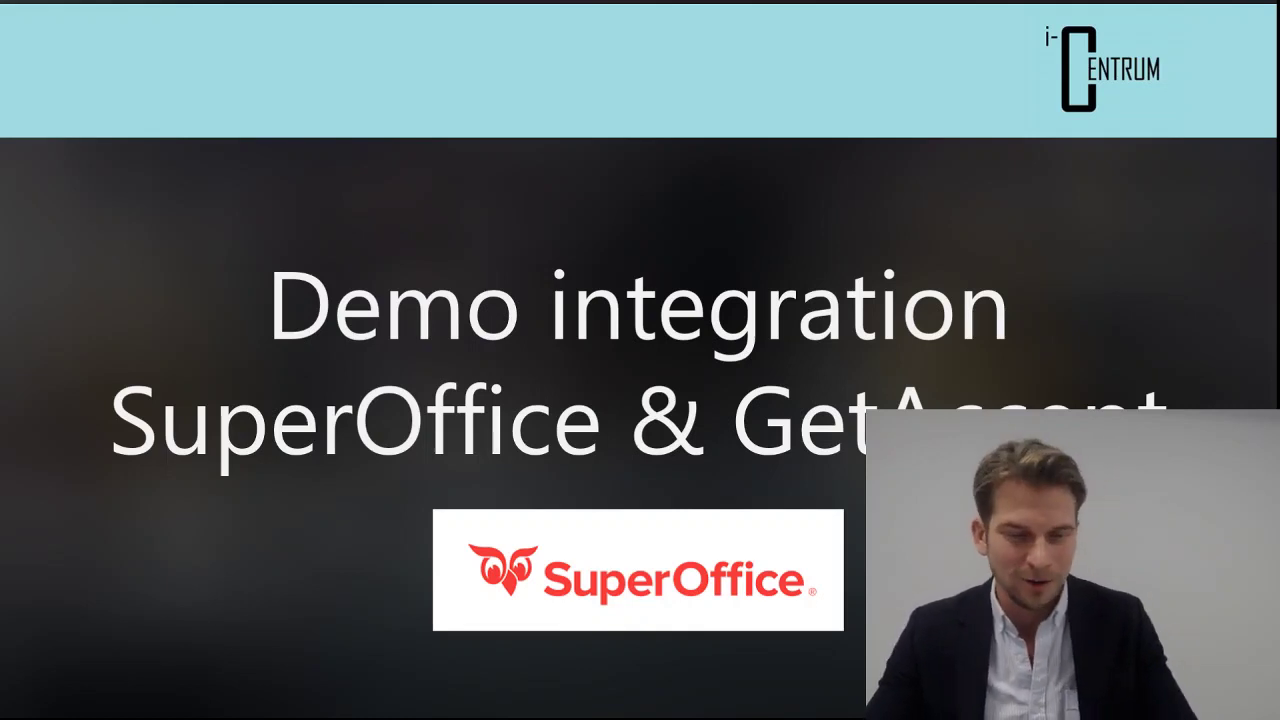
Switch to SuperOffice in Chrome and enlarge the sale card of GetAccept for i-Centrum so all its fields fit
key(alt+Tab)
key(alt+Tab)
key(alt+Tab)
key(alt+Tab)
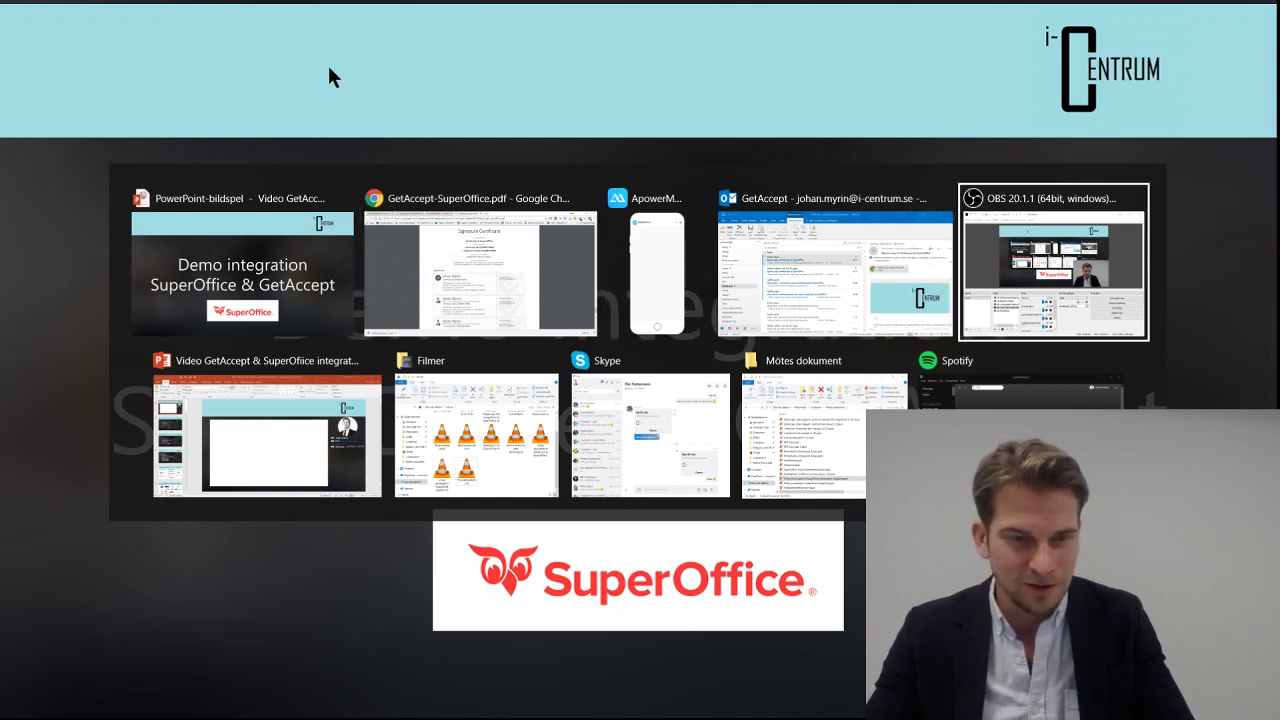
key(alt+Tab)
key(alt+Tab)
key(alt+Tab)
key(alt+Tab)
key(alt+Tab)
key(alt+Tab)
key(alt+Tab)
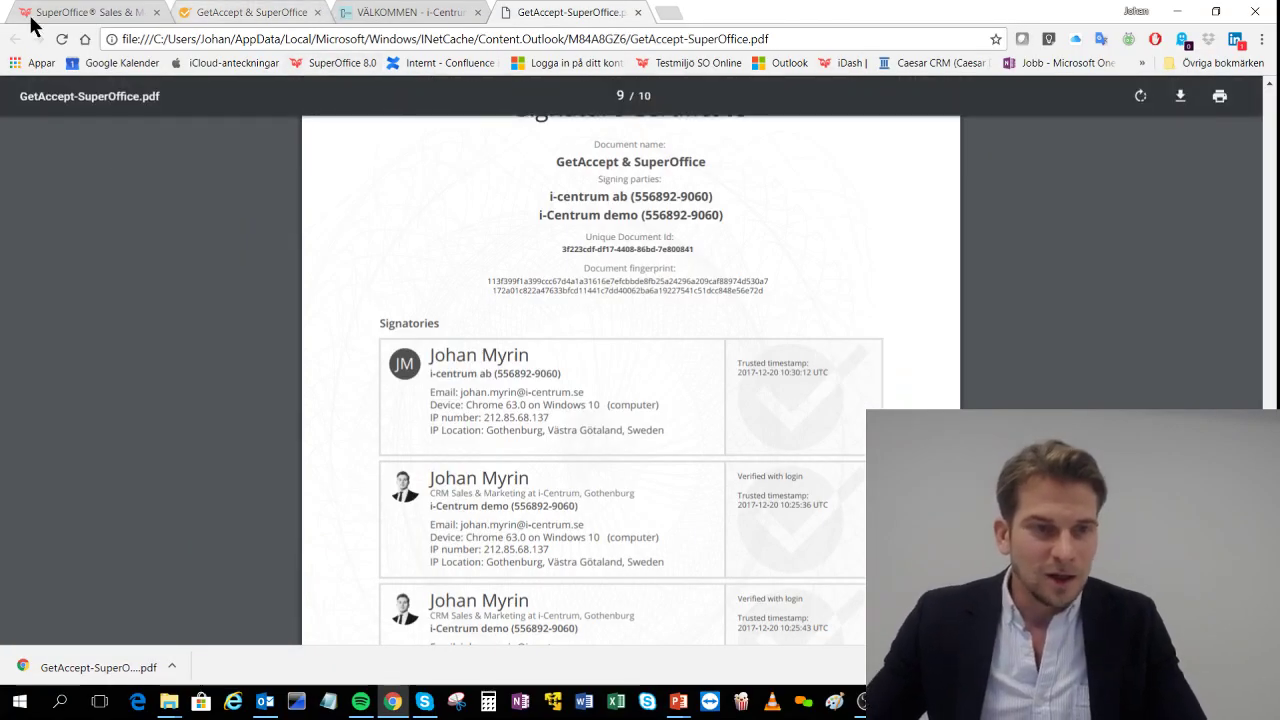
click(72, 12)
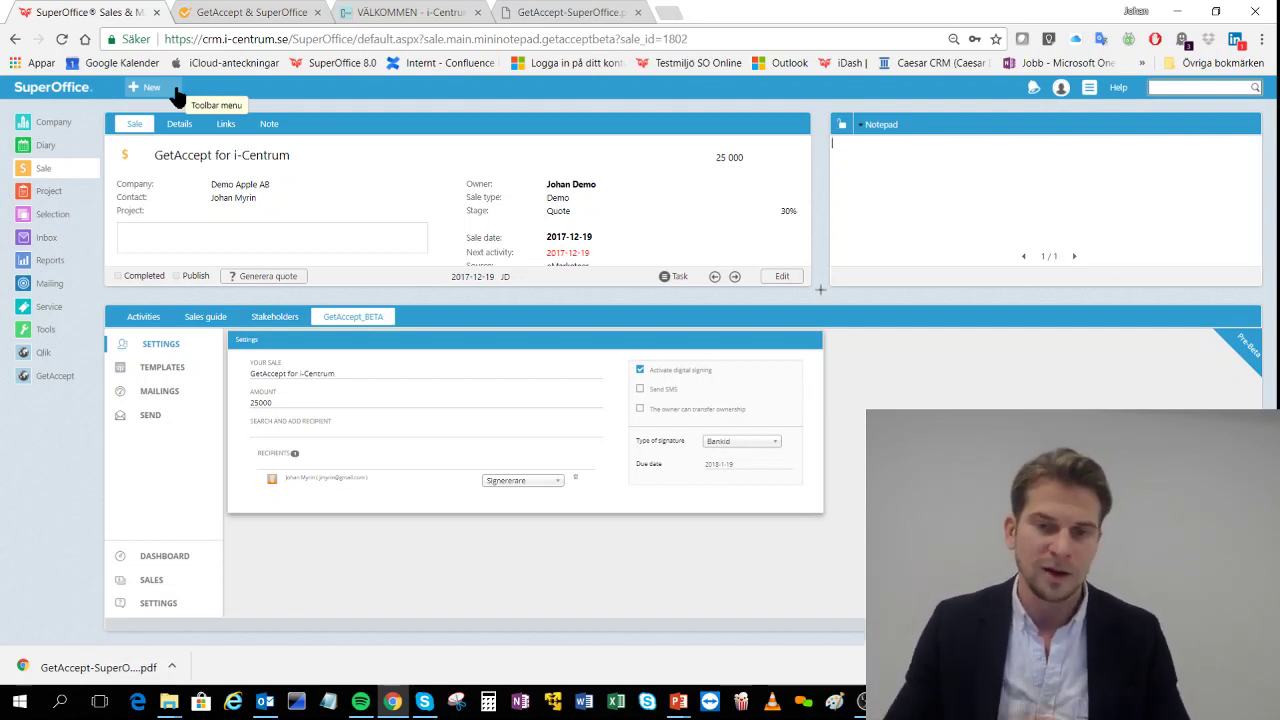
drag(820, 289, 823, 352)
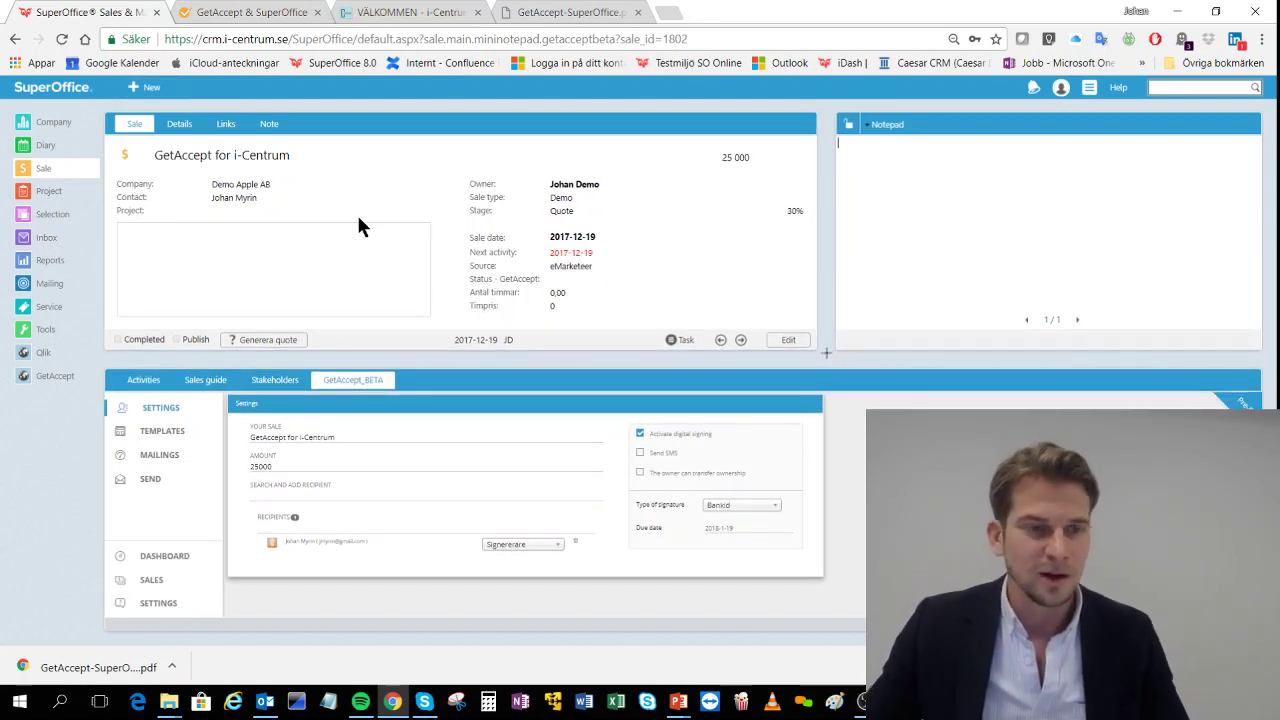
Create a new sale titled "GetAccept for SuperOffice"
click(150, 94)
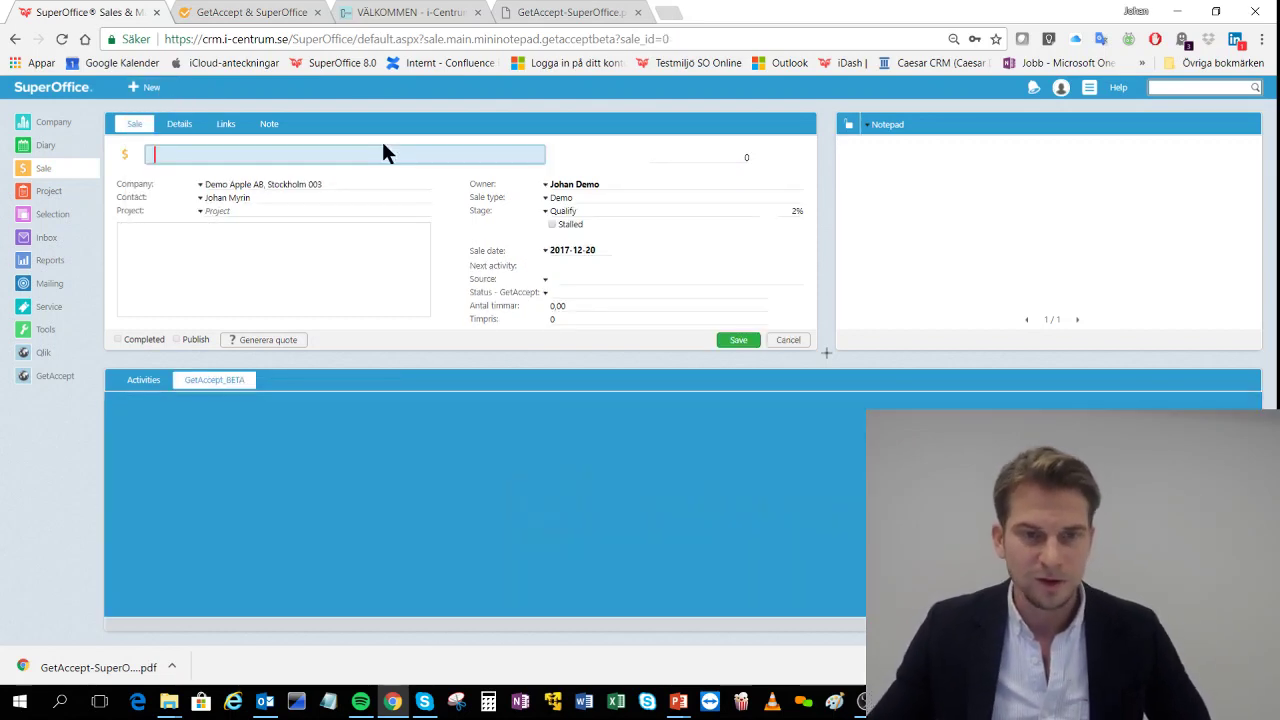
text(get)
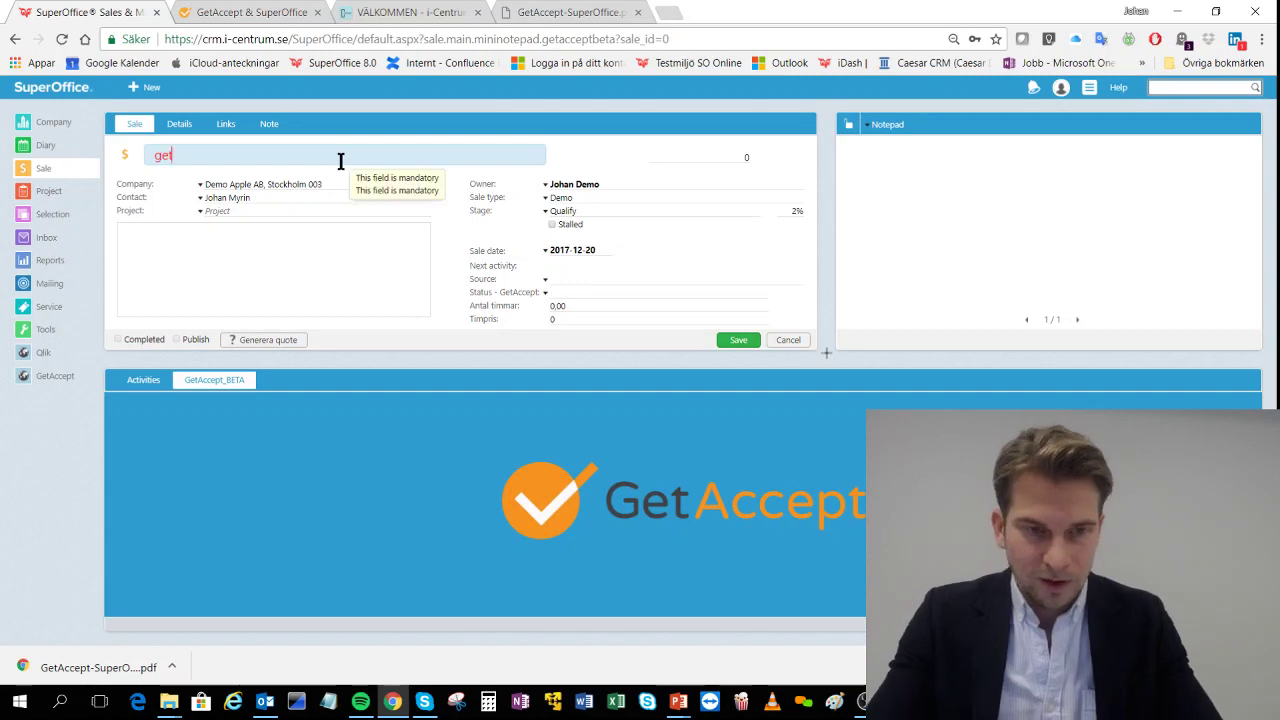
key(BackSpace)
key(BackSpace)
text(Get)
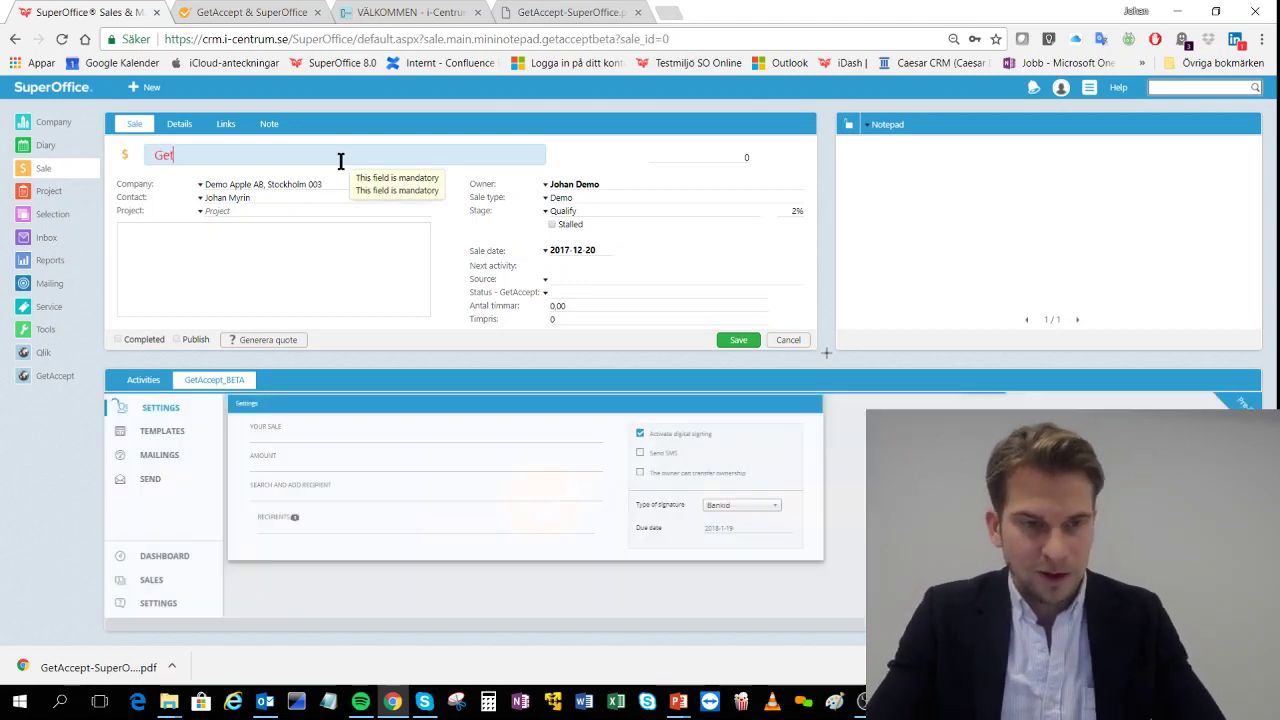
text(Accept f)
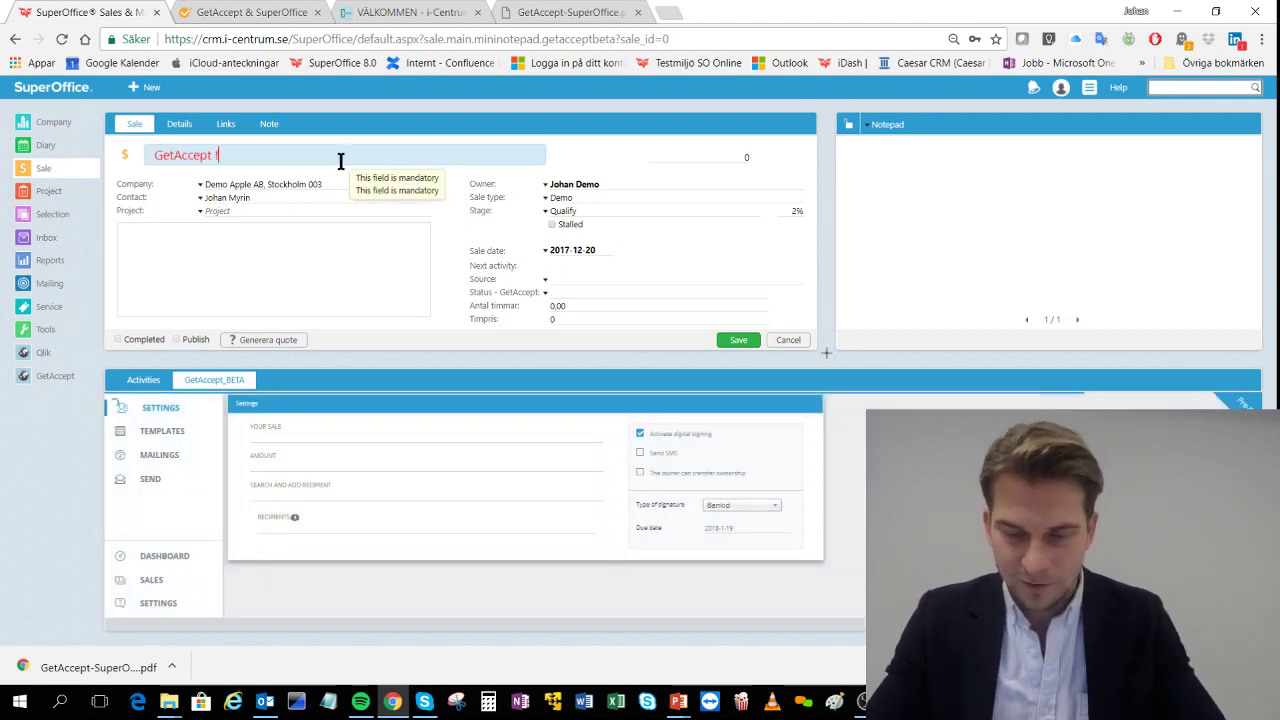
text(or Sup)
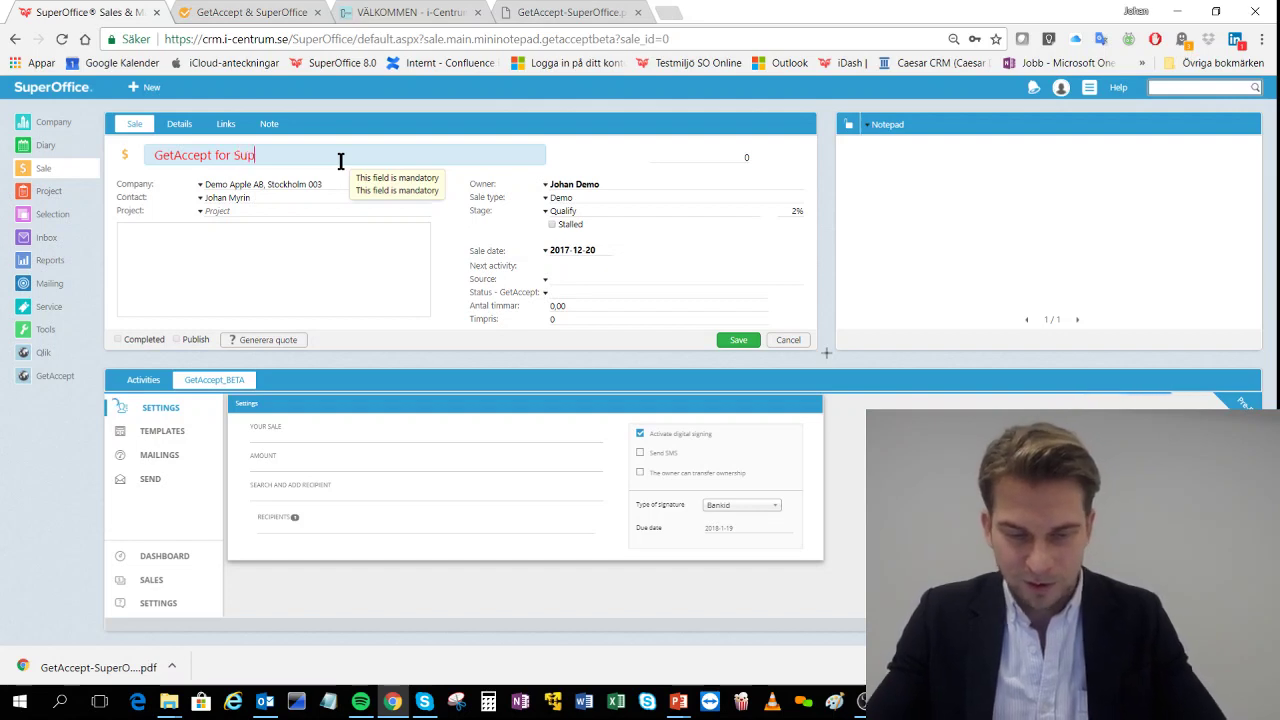
text(erOffice)
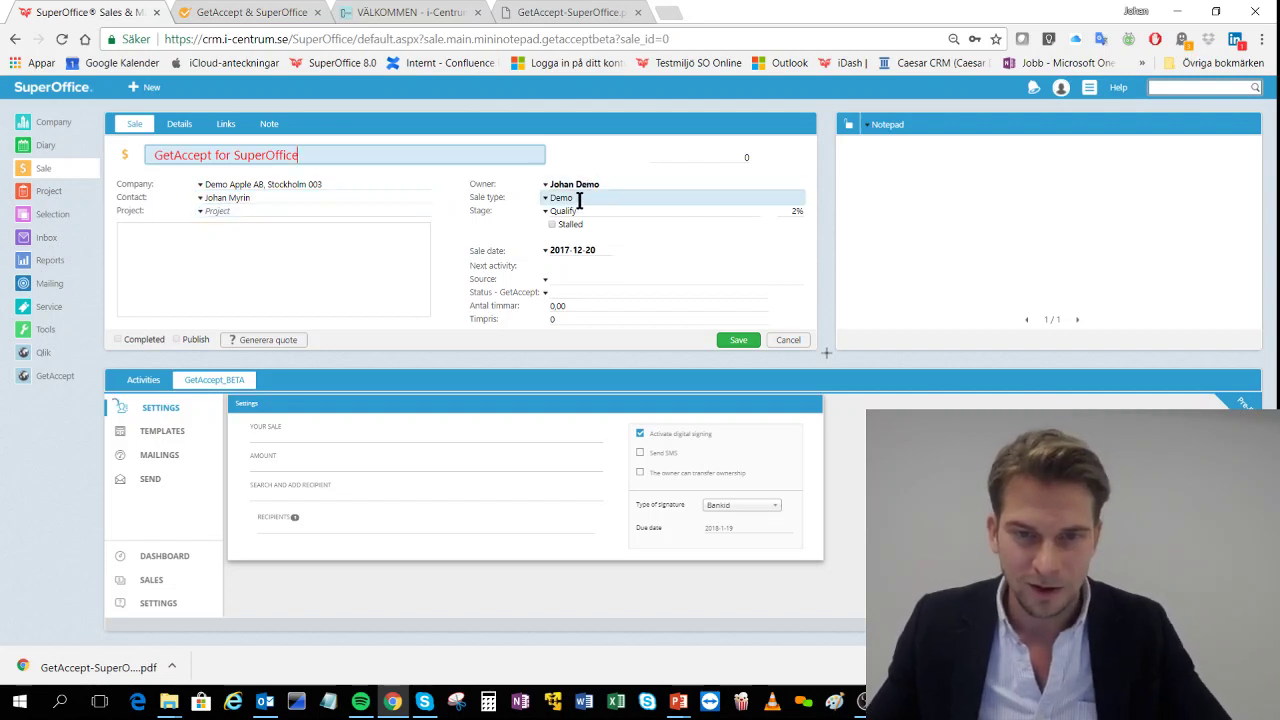
Keep the sale type Demo, set the new sale's stage to Quote and enter an amount of 30000
click(548, 200)
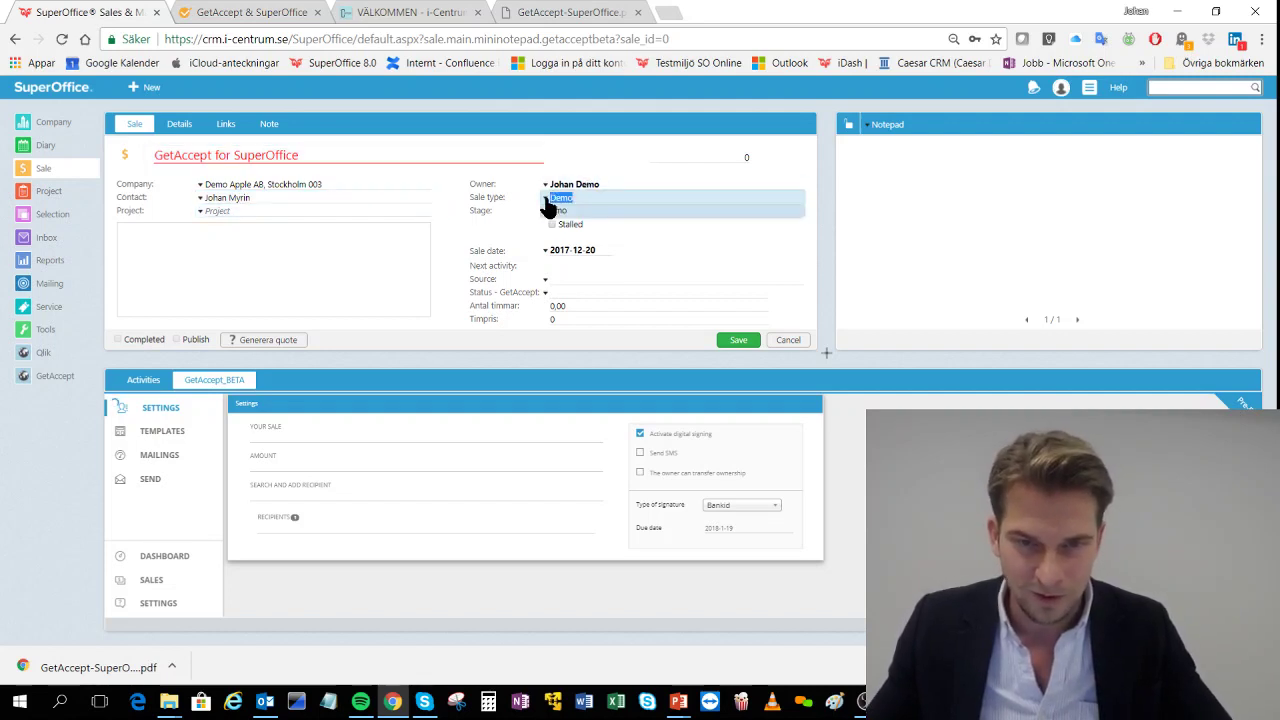
click(548, 210)
click(545, 211)
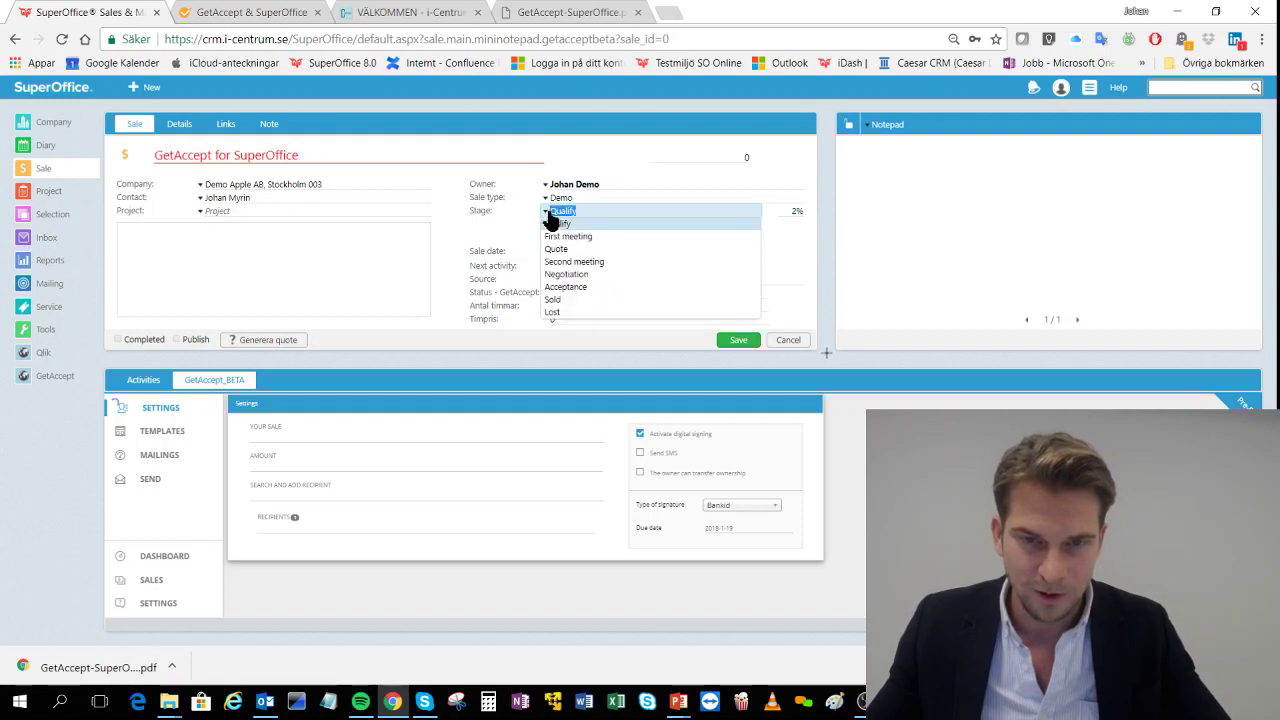
click(612, 244)
click(714, 157)
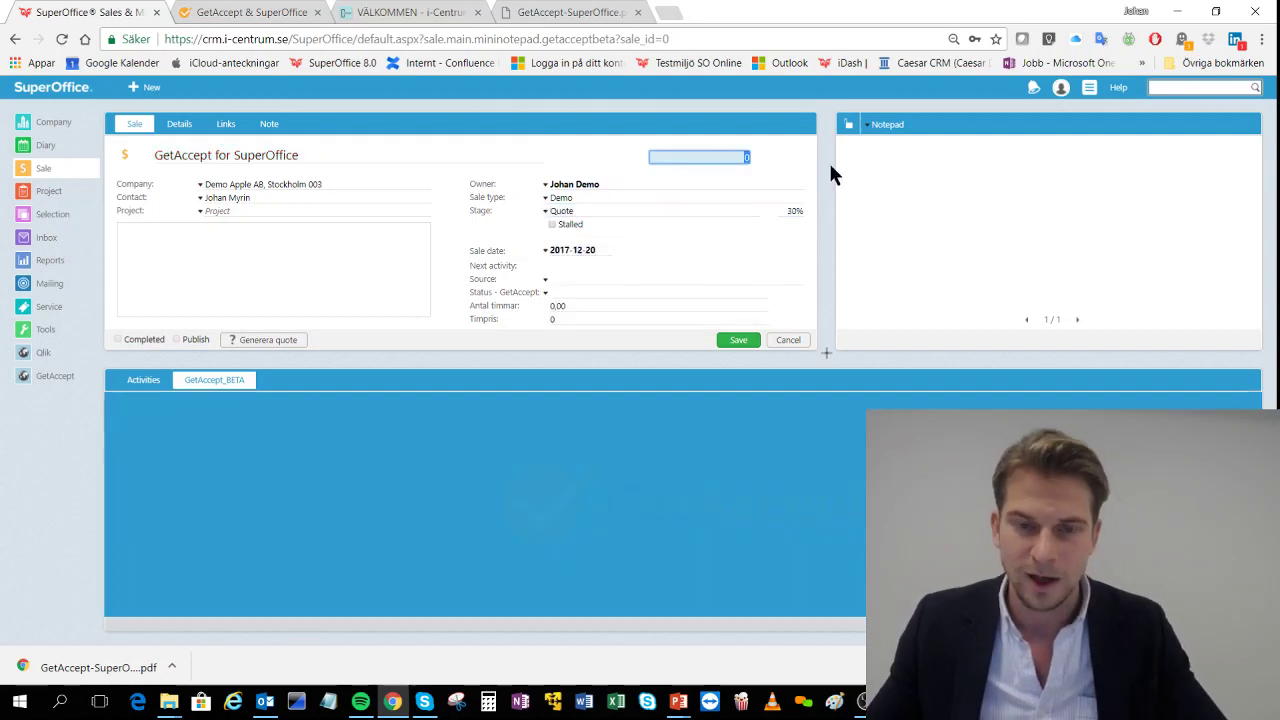
text(300000)
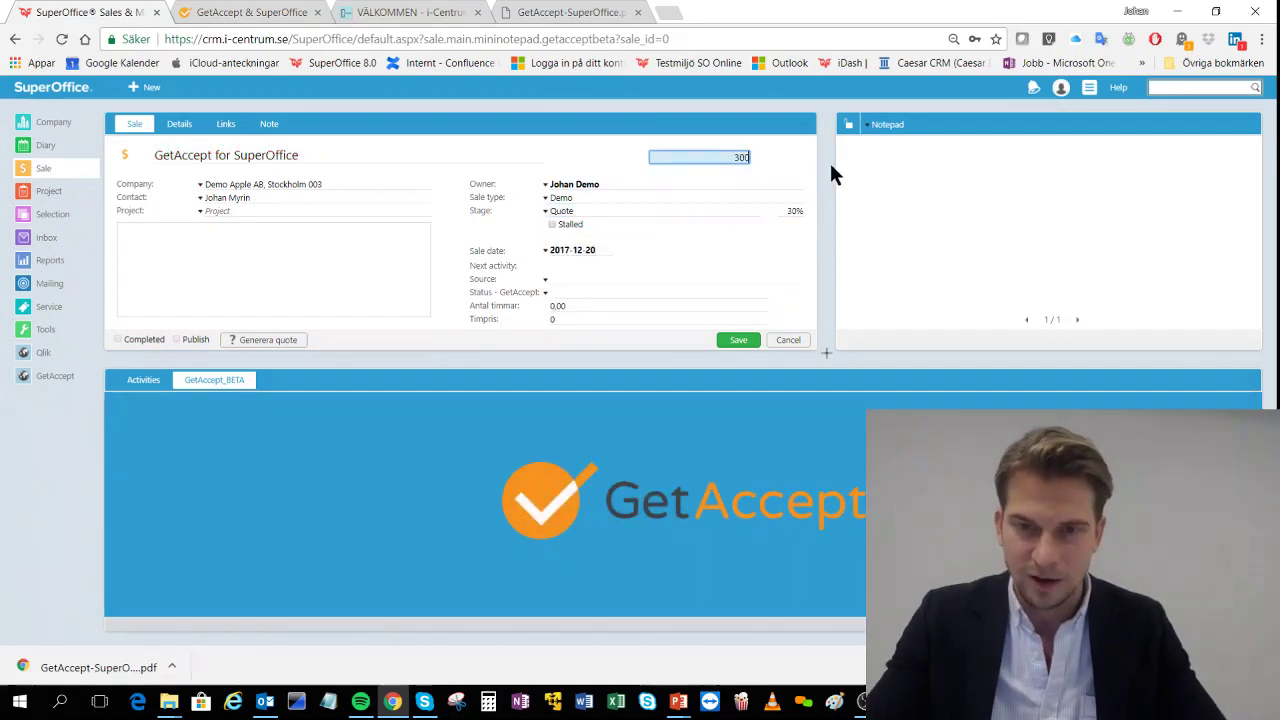
key(BackSpace)
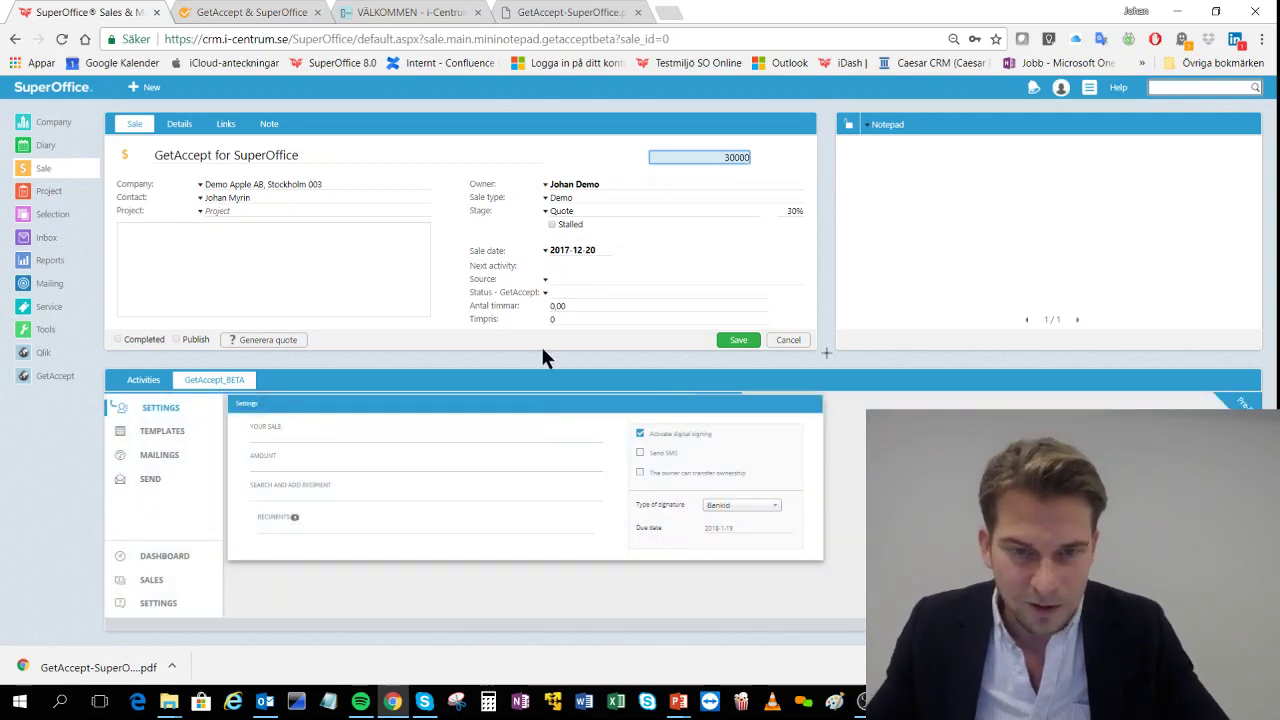
click(584, 303)
Check the available GetAccept status values without choosing one, save the new sale, and enlarge the GetAccept_BETA area below it
drag(827, 350, 828, 393)
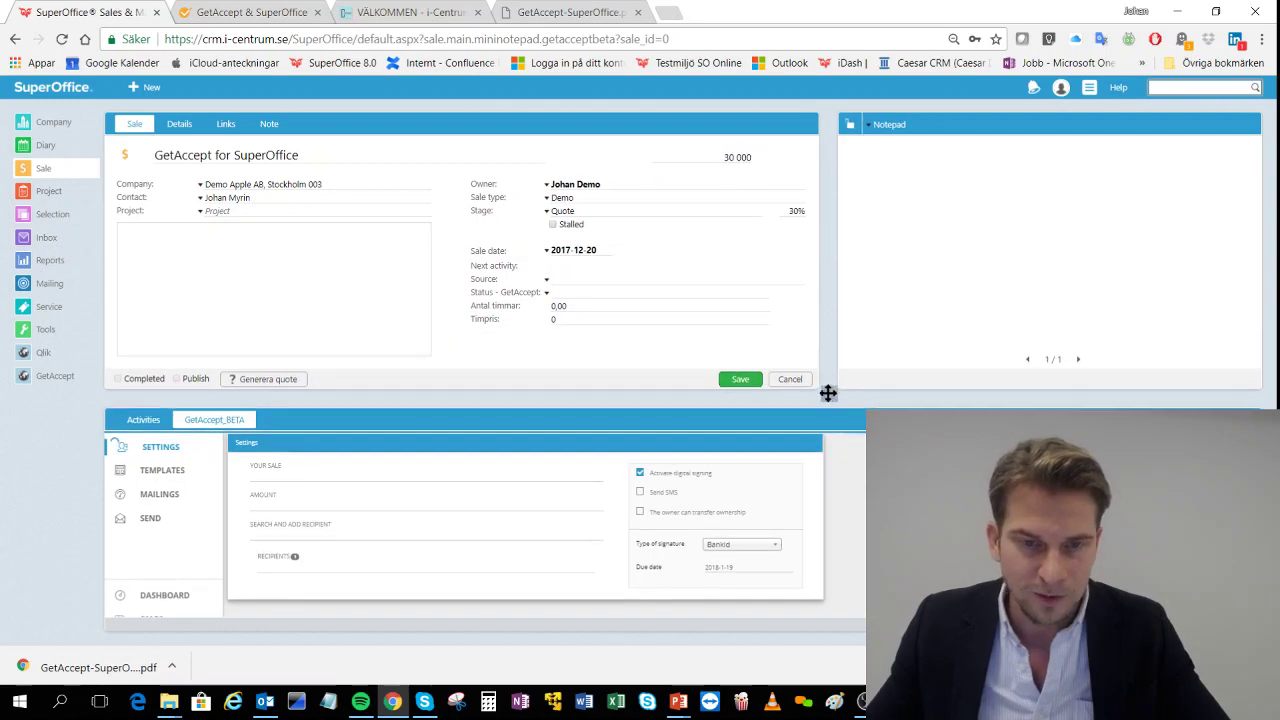
click(560, 295)
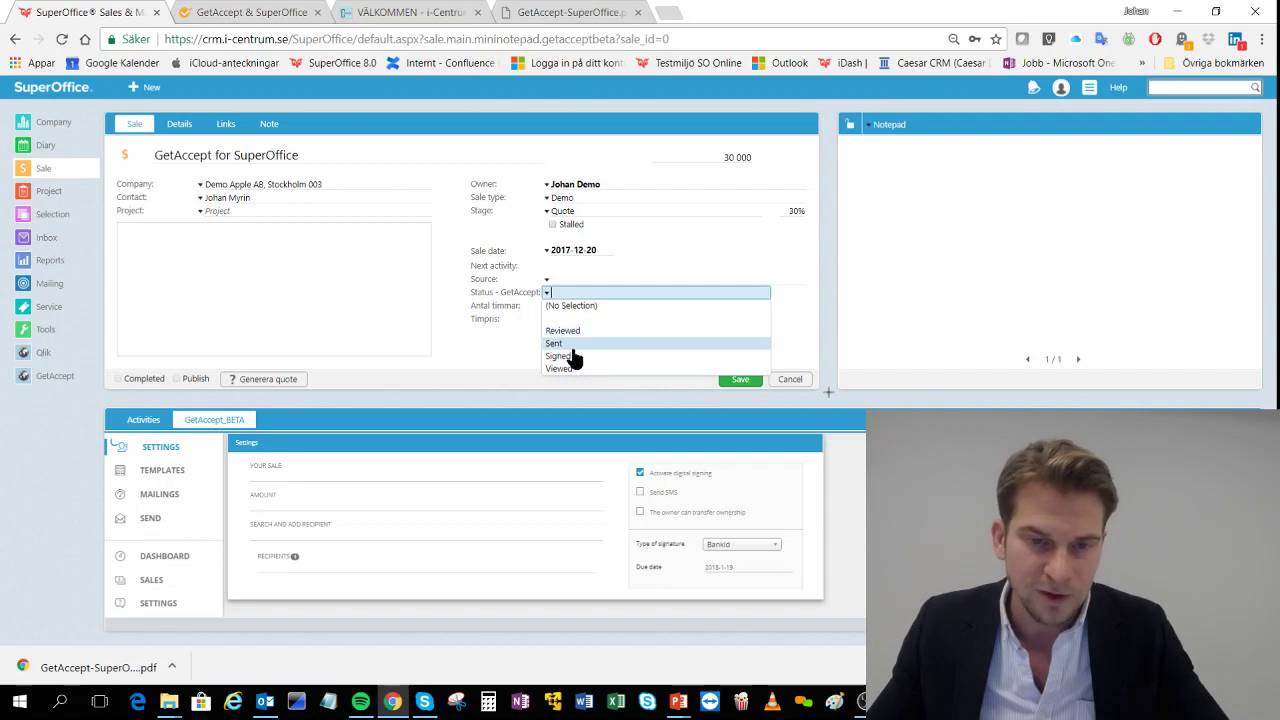
click(783, 266)
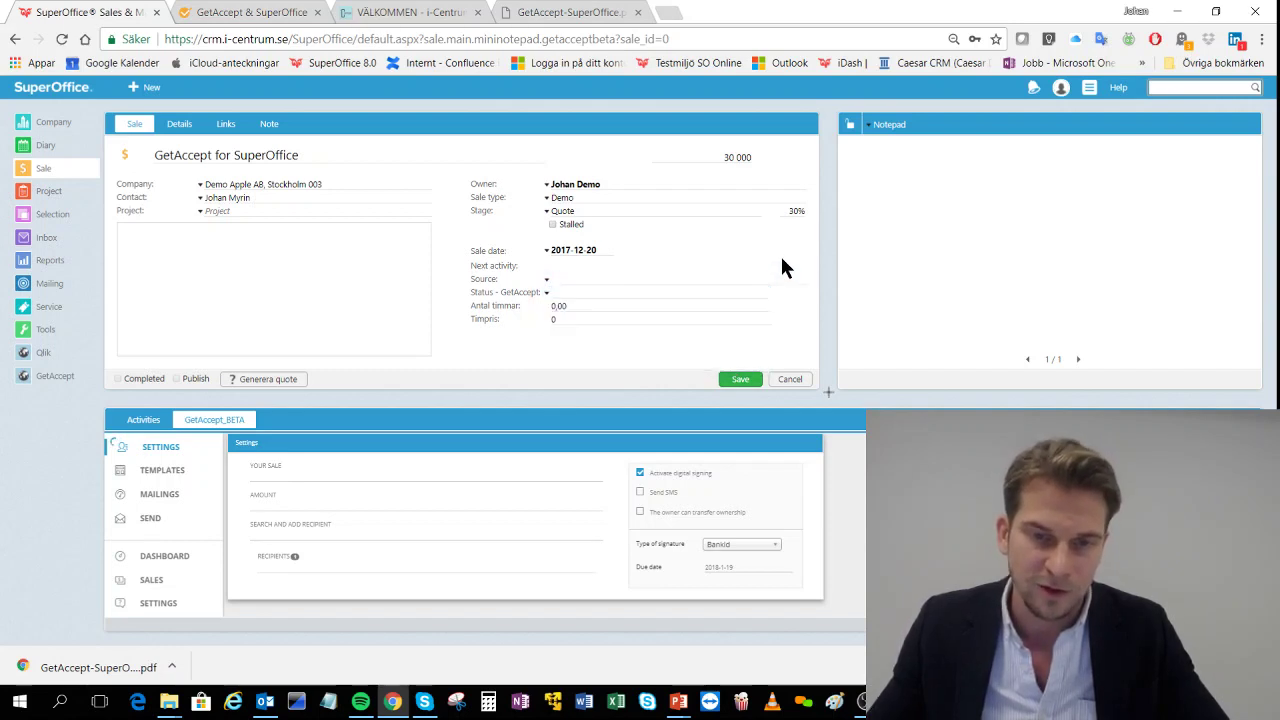
click(744, 378)
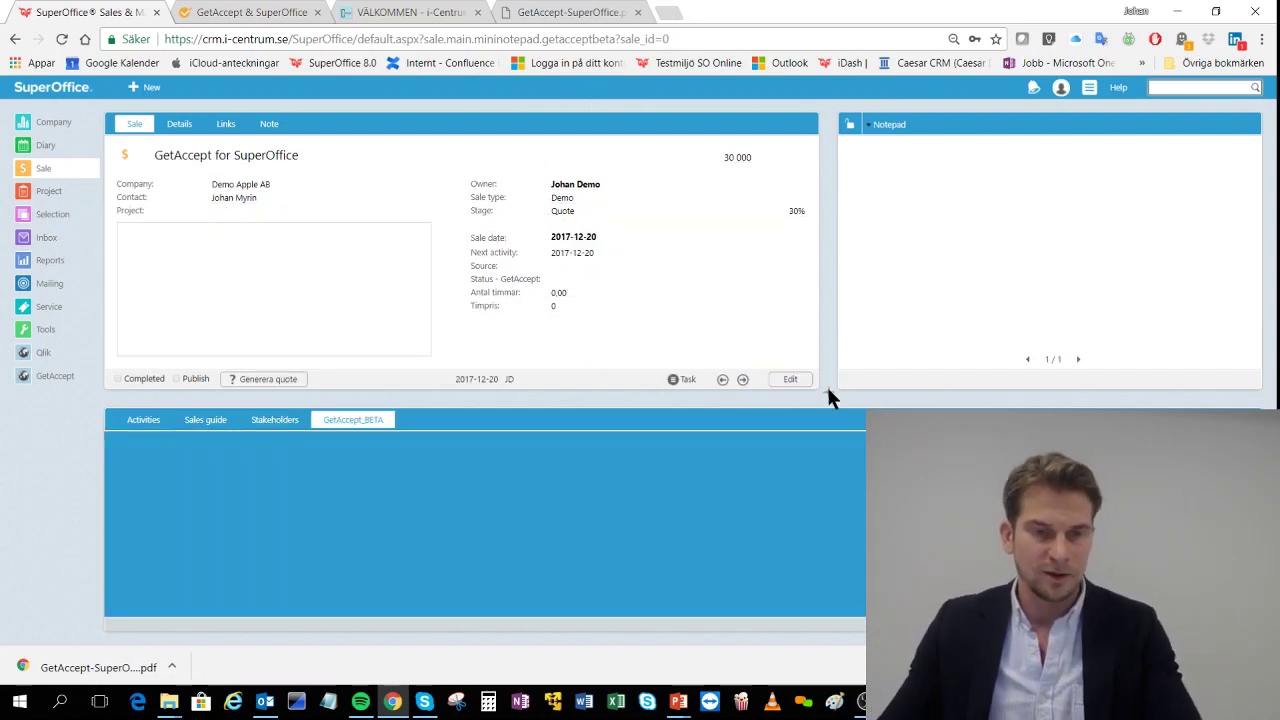
drag(829, 390, 763, 307)
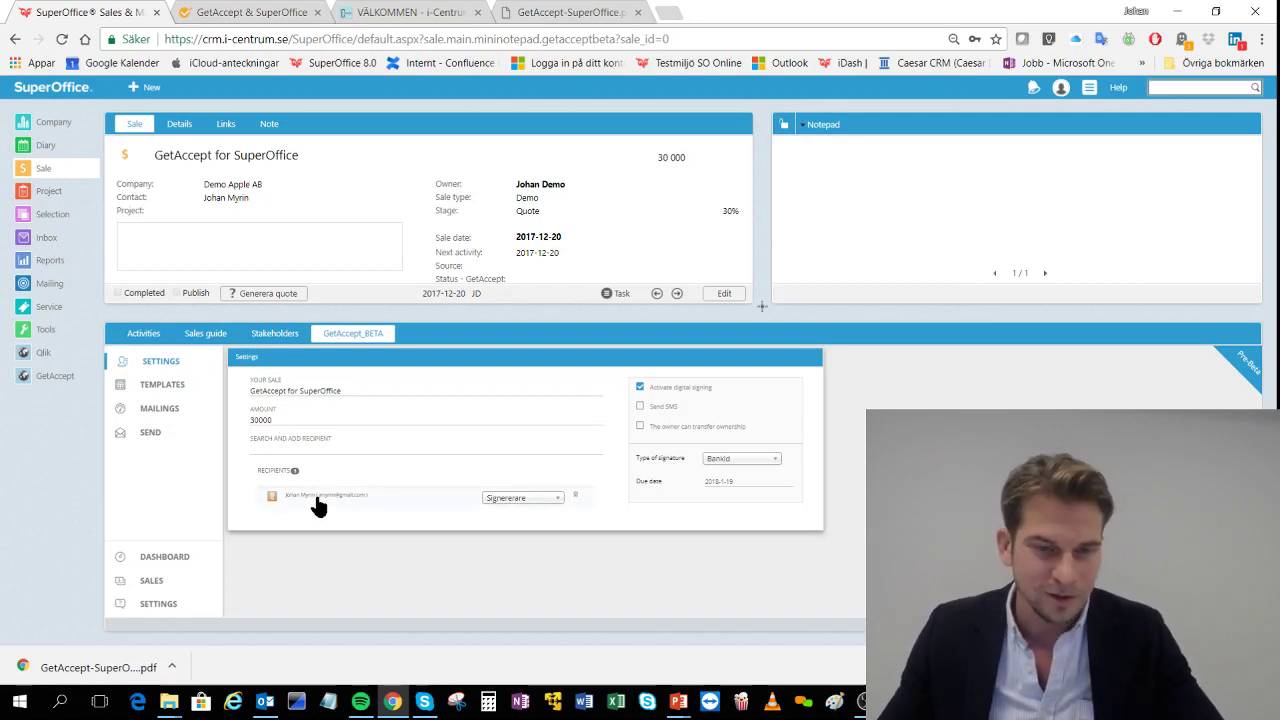
Look through the recipient's role choices and try switching the digital signing, Send SMS and ownership transfer options, restoring each one
click(536, 500)
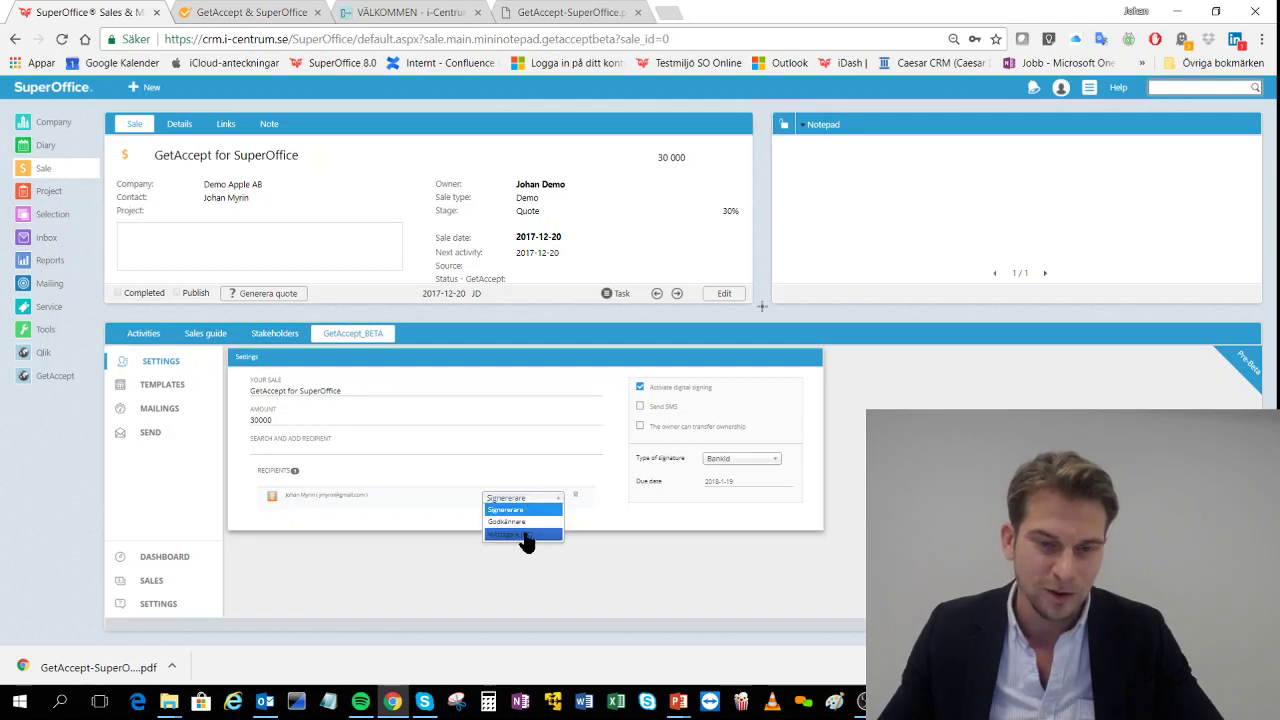
click(640, 388)
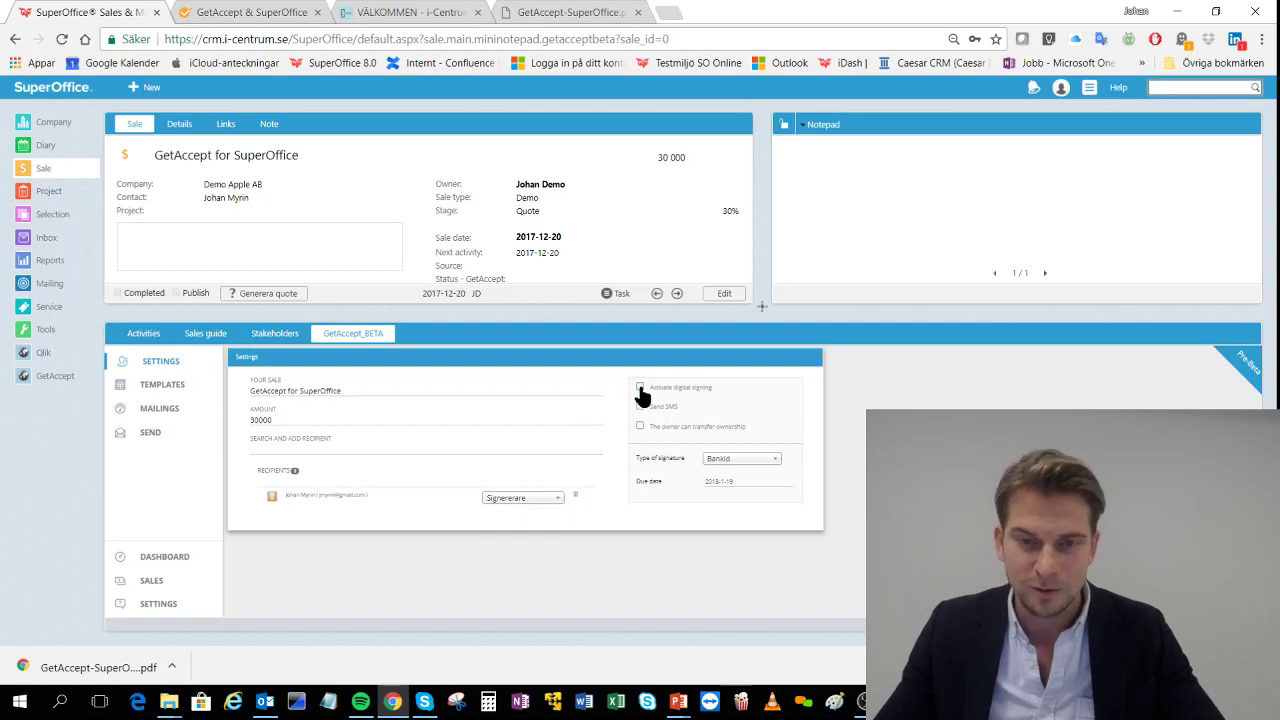
click(640, 388)
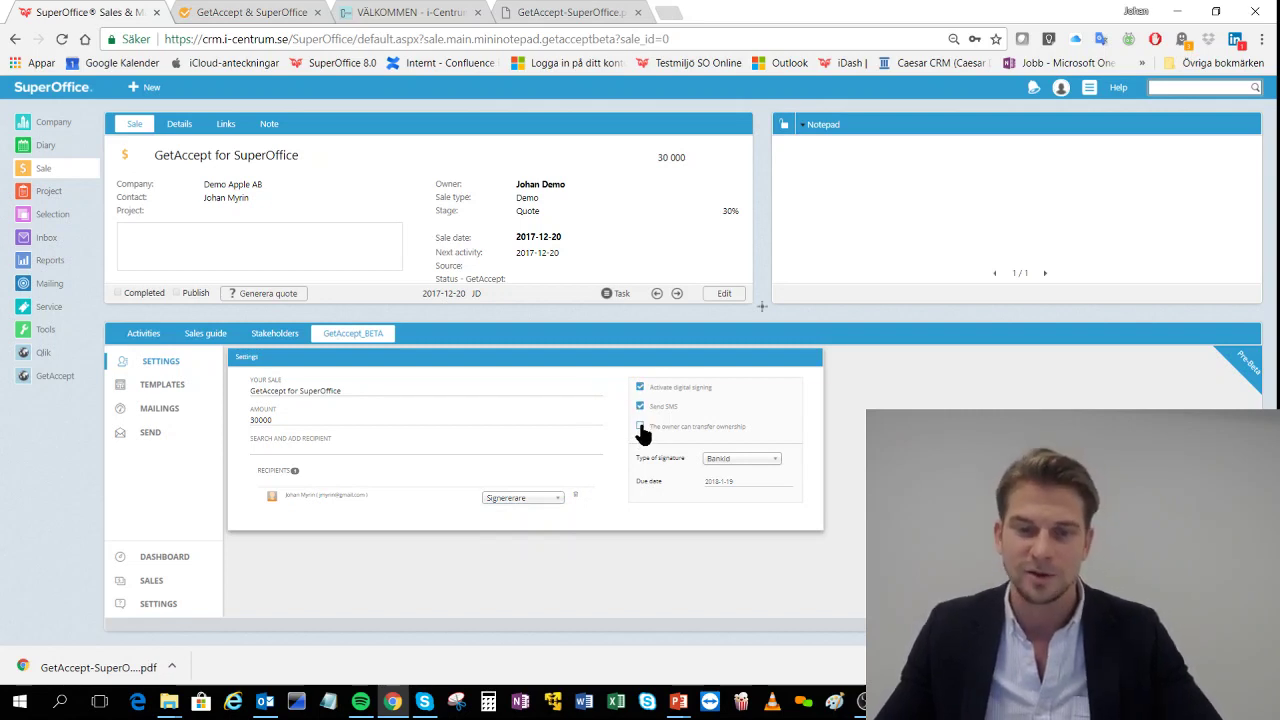
click(640, 426)
click(640, 406)
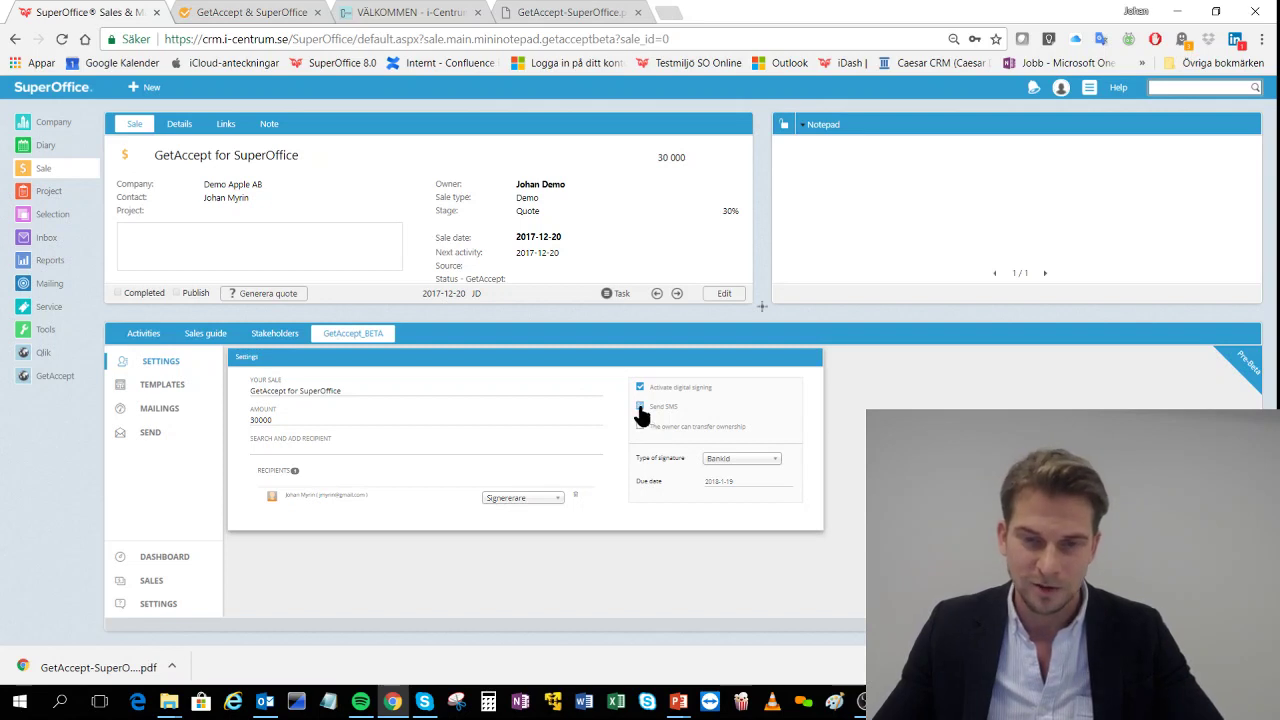
Set the type of signature to Click to sign and the due date to 2018-01-29
click(731, 462)
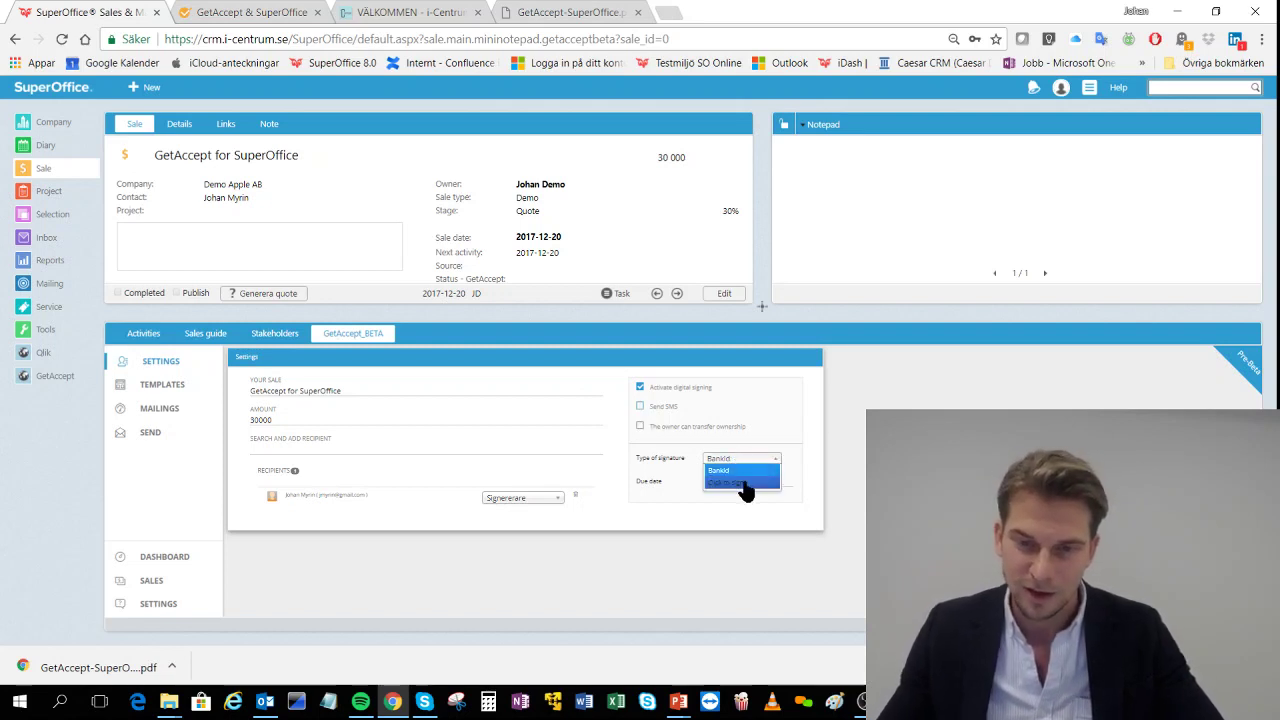
click(742, 483)
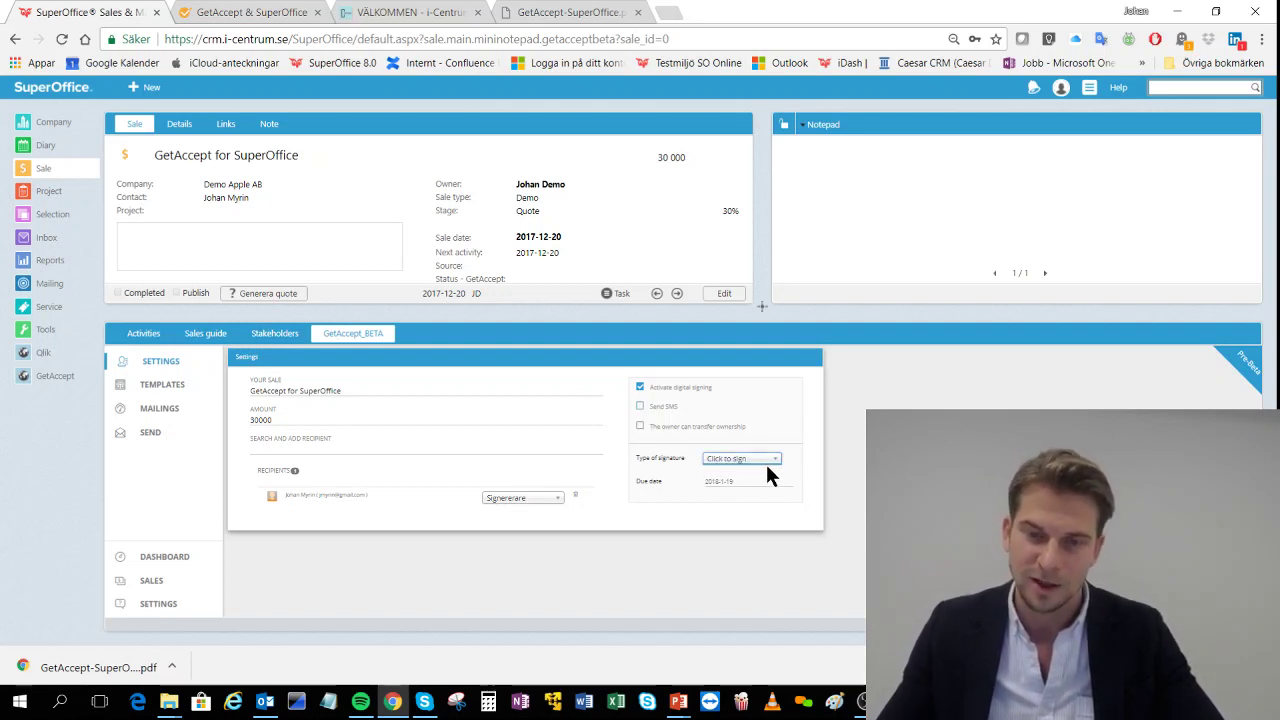
click(734, 481)
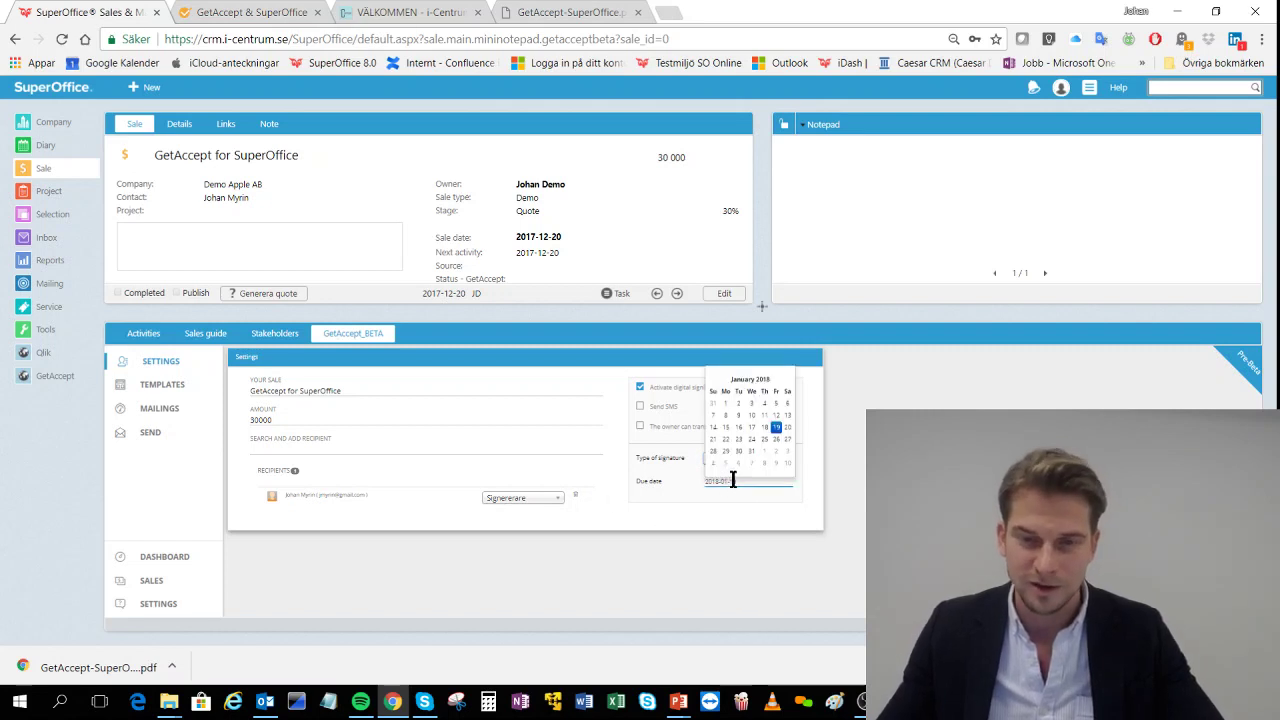
click(727, 451)
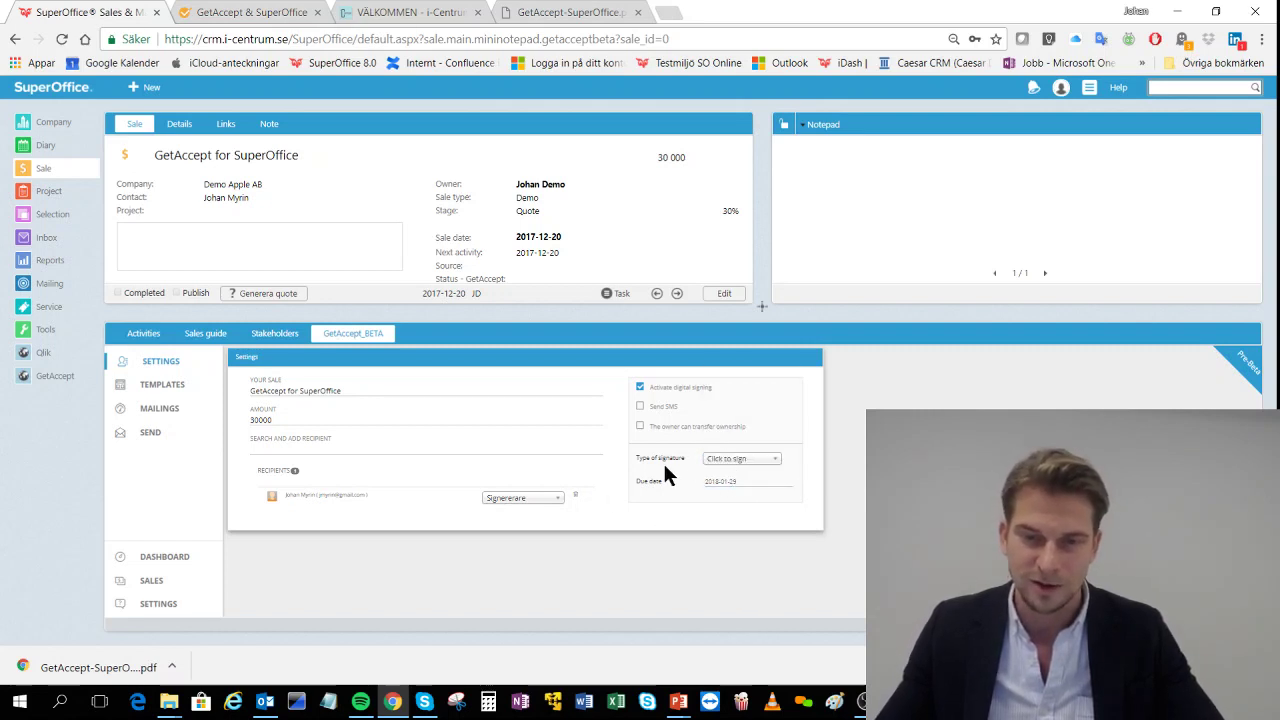
Bring up the template sources for the sale's document and look through the templates stored in GetAccept before returning to the source choices
click(165, 386)
click(300, 390)
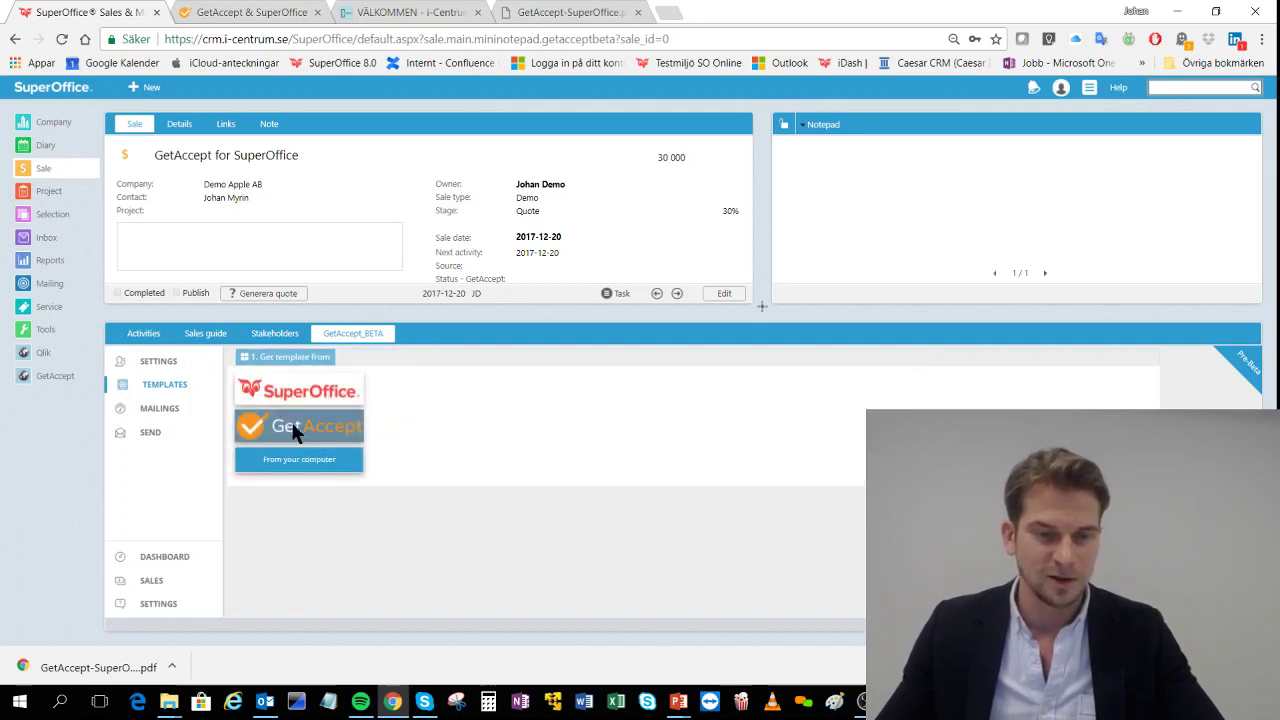
click(296, 418)
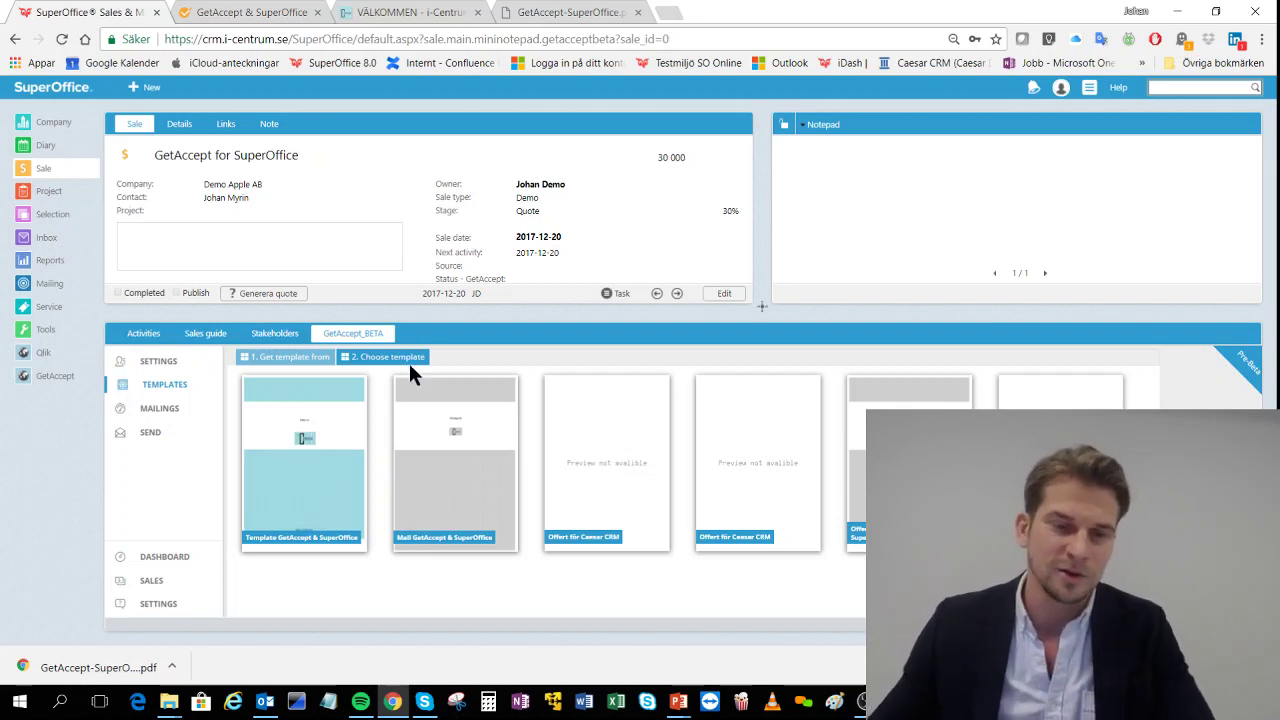
click(291, 360)
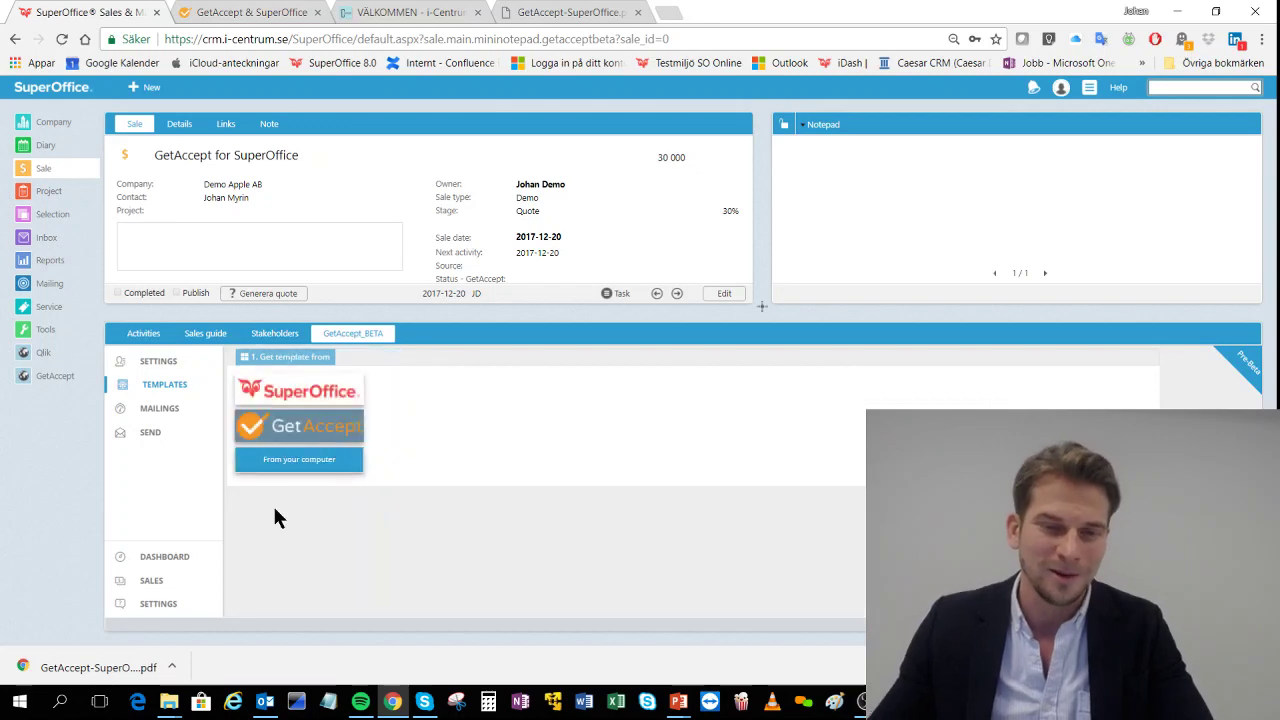
Check the option of fetching a template from the computer, leaving the file picker without choosing a file
click(302, 461)
mouse_move(279, 150)
mouse_down()
mouse_move(447, 307)
mouse_move(278, 200)
mouse_move(277, 149)
mouse_up()
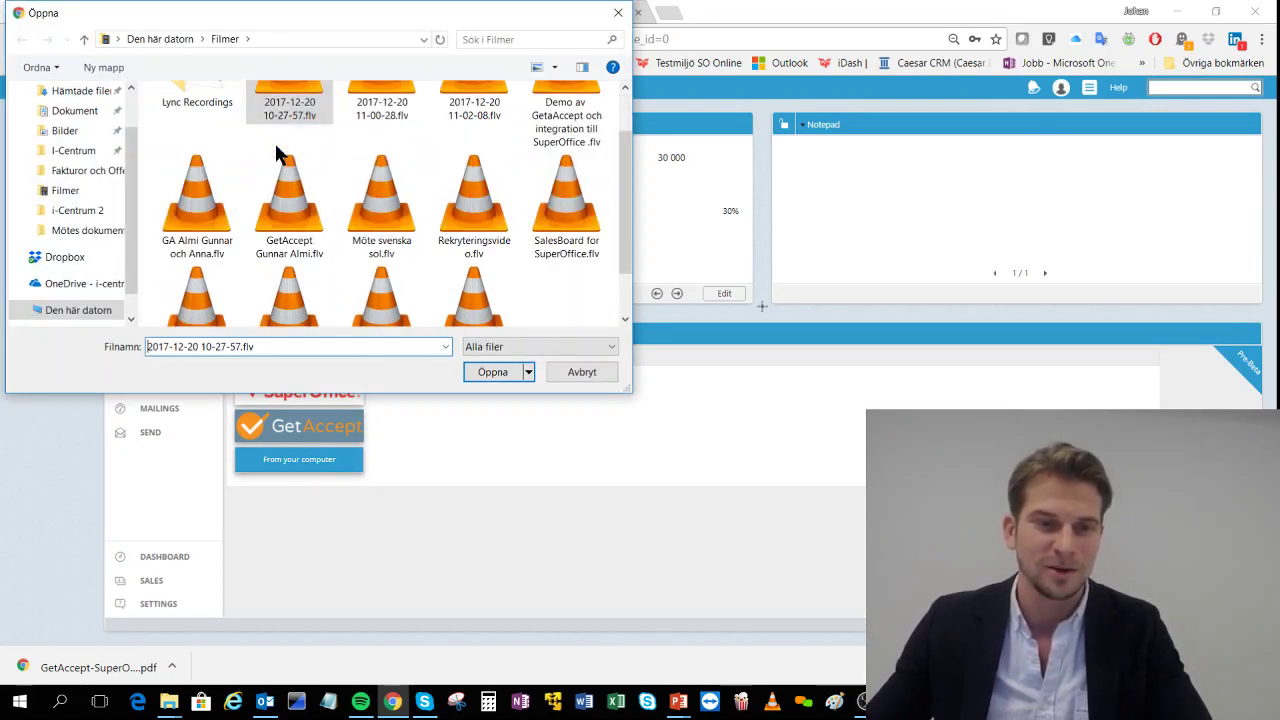
click(617, 13)
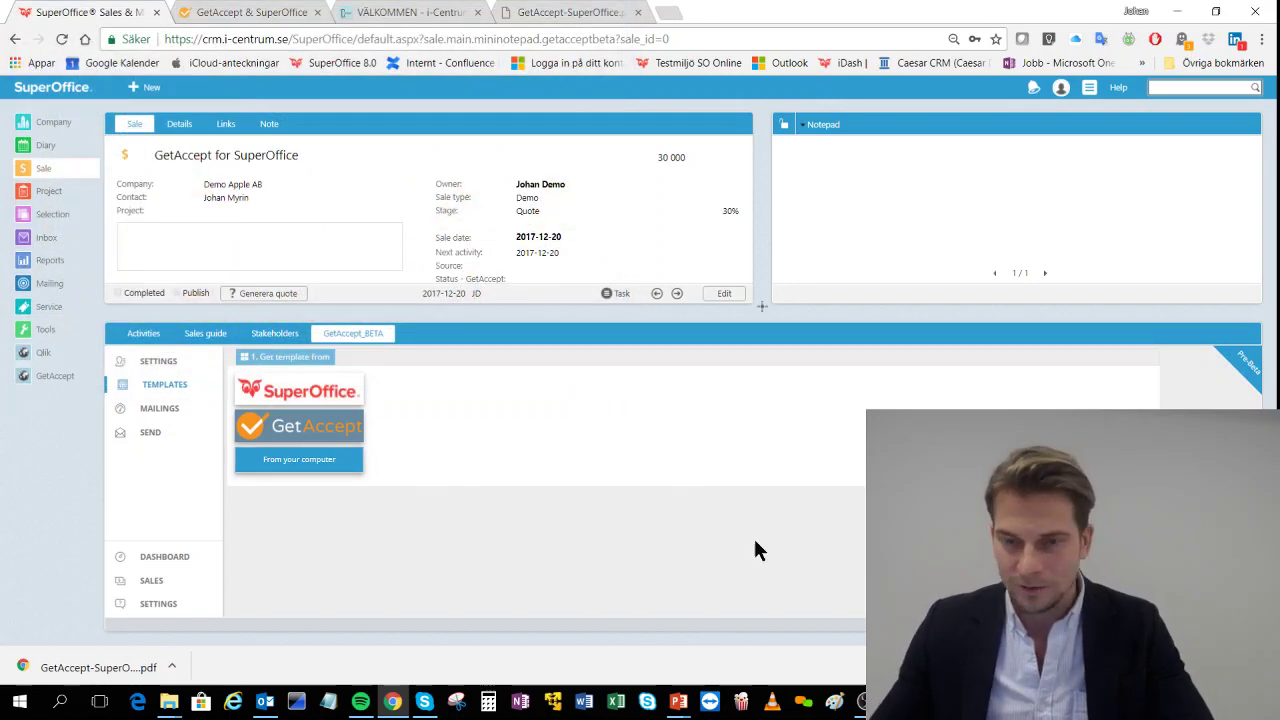
click(299, 463)
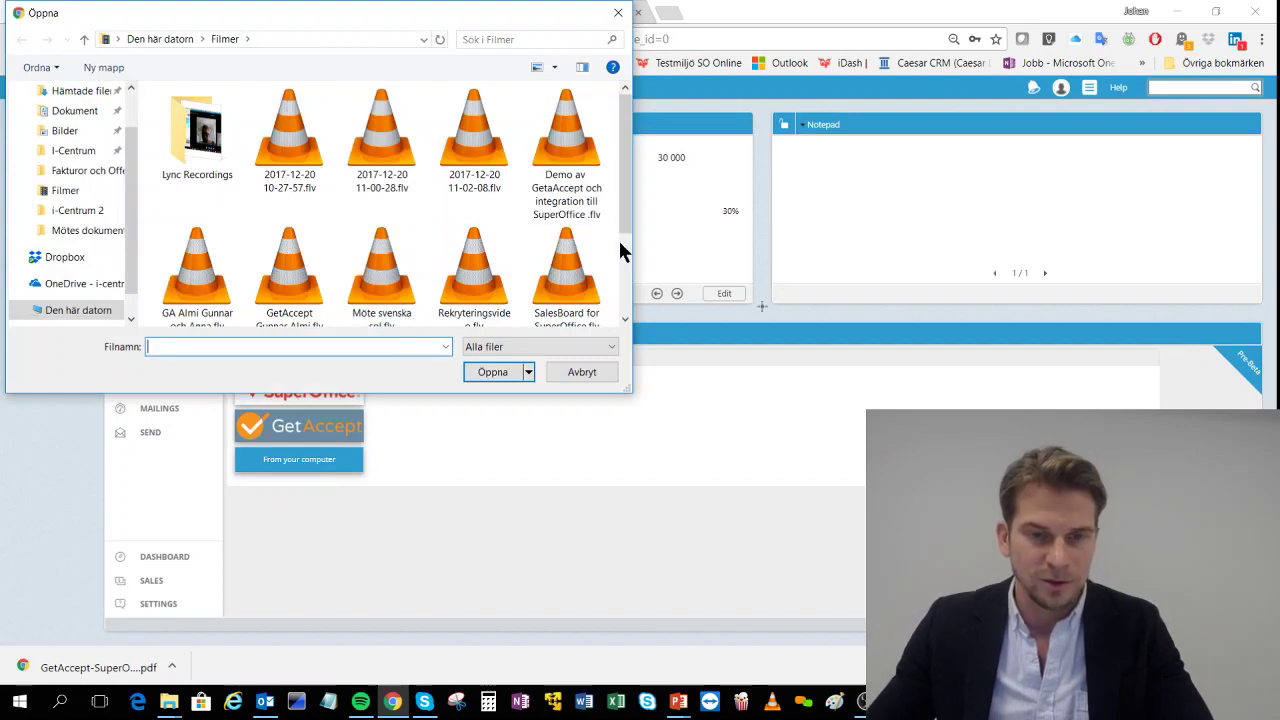
click(618, 13)
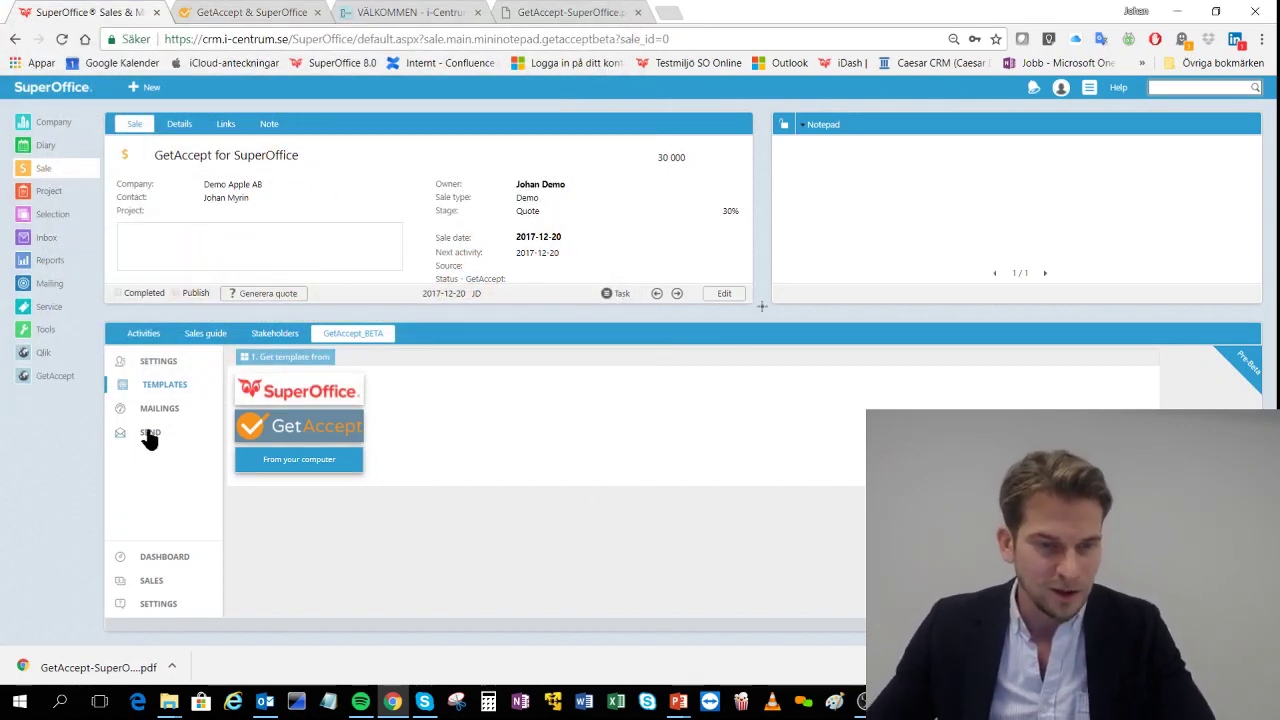
Fetch the templates from GetAccept and choose Template GetAccept & SuperOffice for the sale's document
click(306, 424)
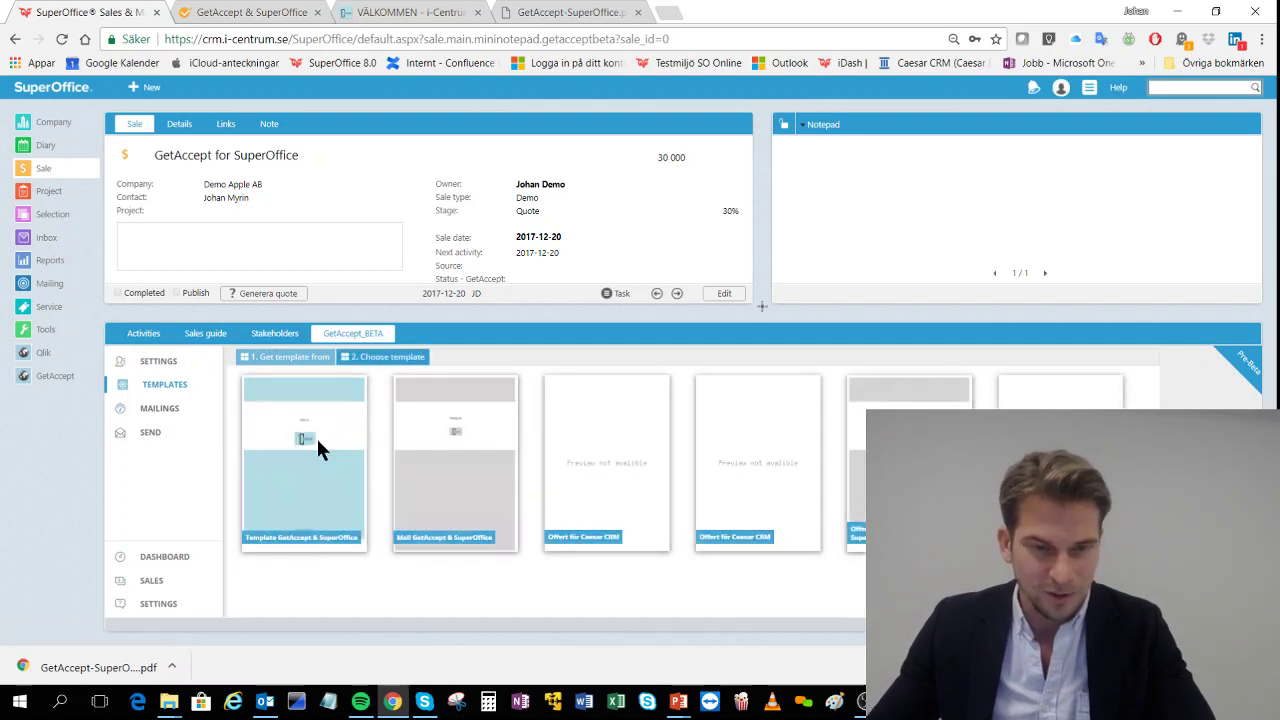
click(323, 441)
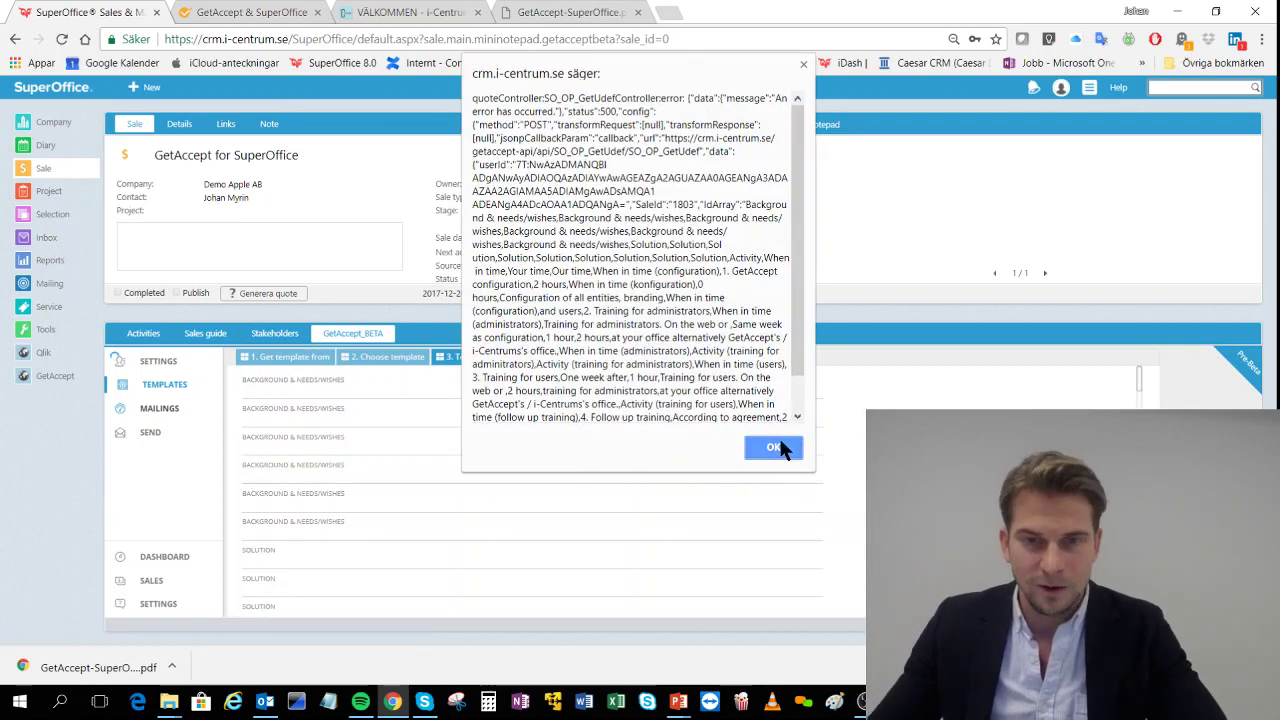
click(782, 449)
In the mailing's e-mail message, insert "demo." before the sentence beginning "Du har mottagit ett digitalt dokument"
click(154, 410)
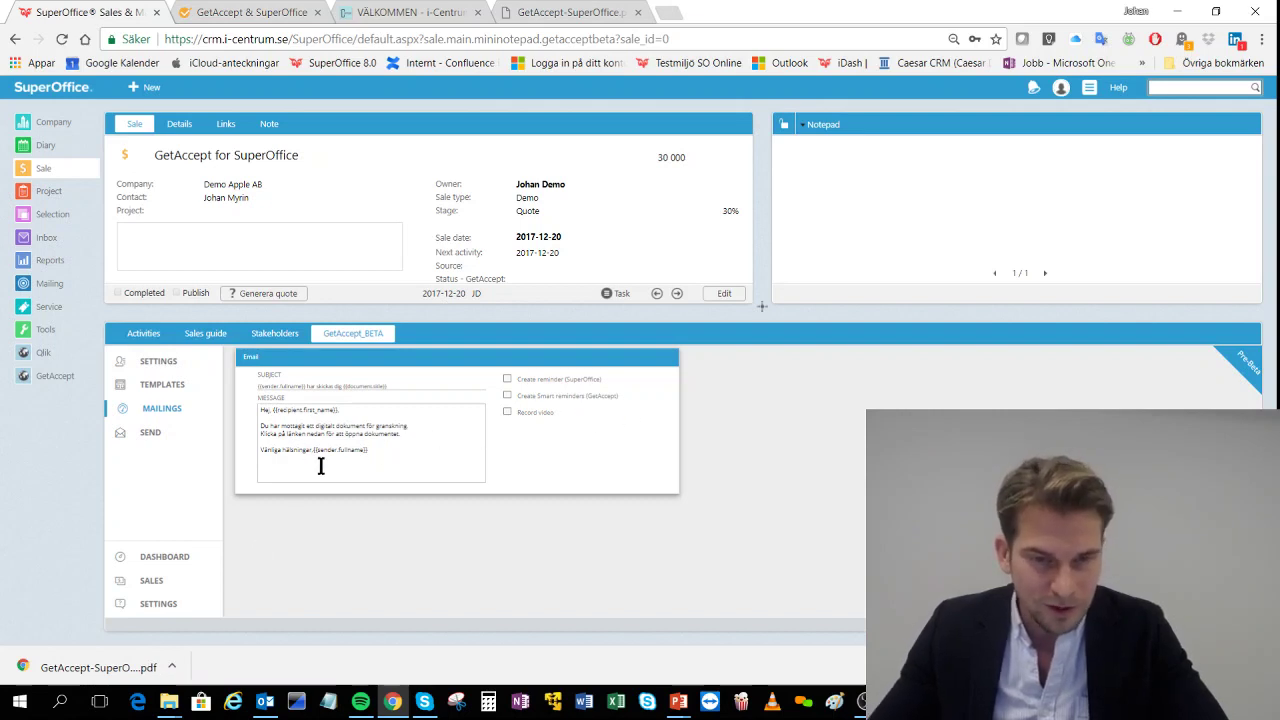
click(262, 430)
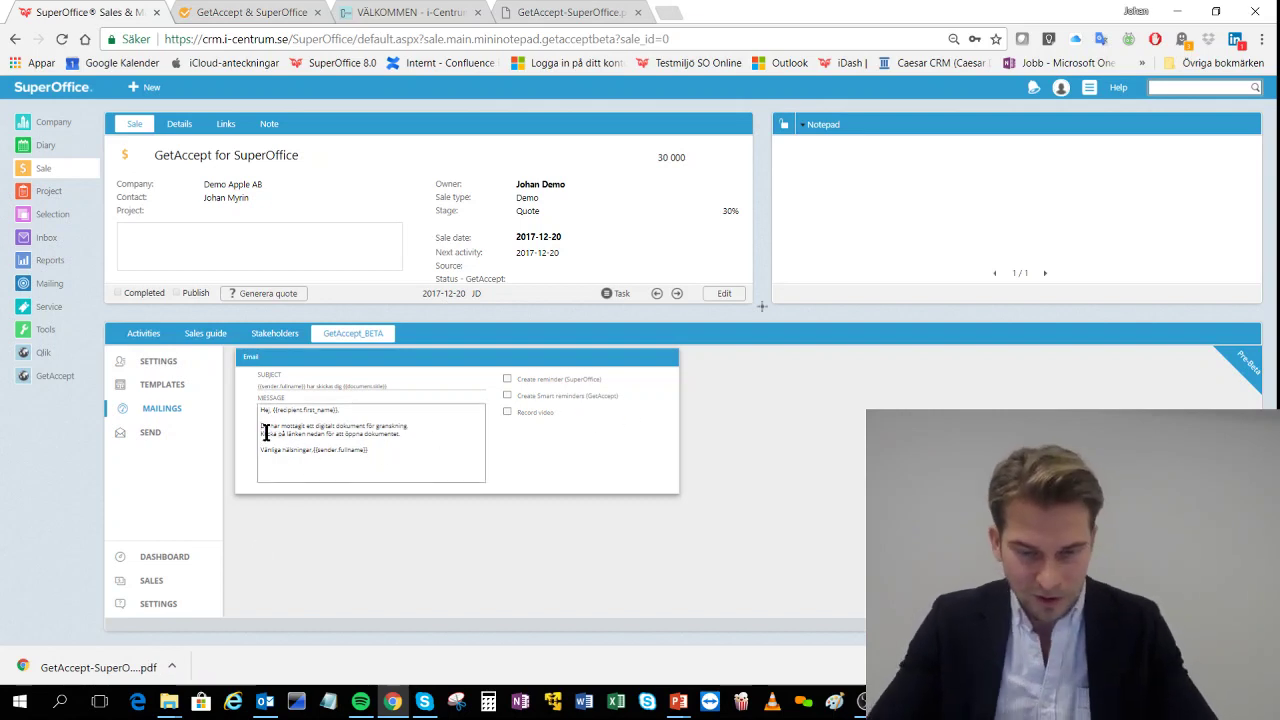
text(Demo.)
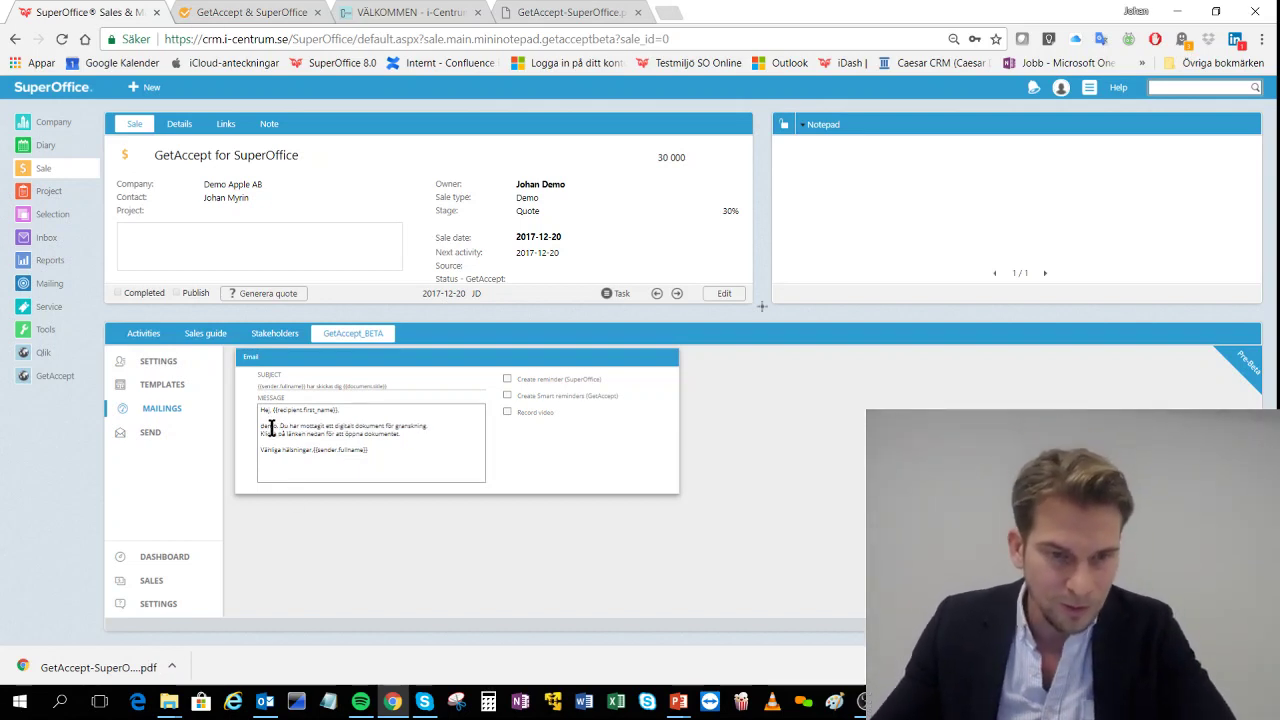
mouse_move(265, 425)
mouse_down()
mouse_move(334, 428)
mouse_move(419, 456)
mouse_move(320, 424)
mouse_move(389, 444)
mouse_up()
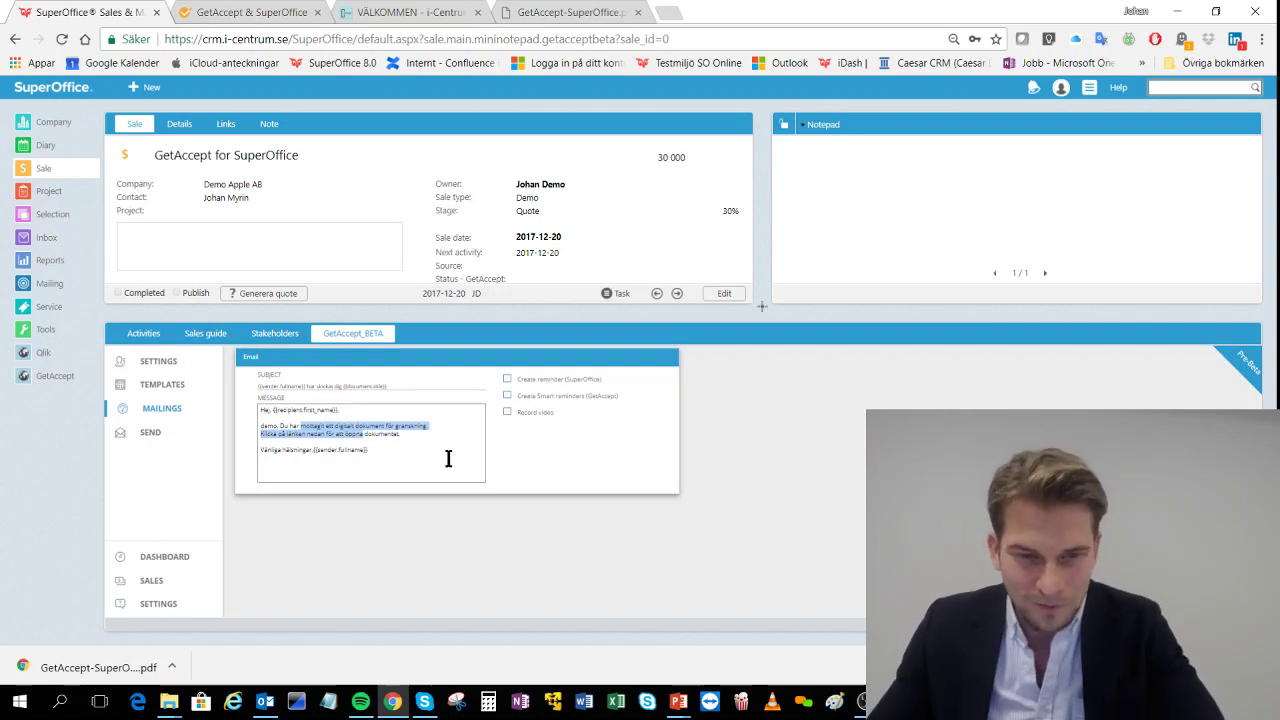
Try a SuperOffice follow-up reminder for 27 December 2017 together with GetAccept smart reminders, and switch both reminder options off again
click(507, 379)
click(758, 460)
click(507, 396)
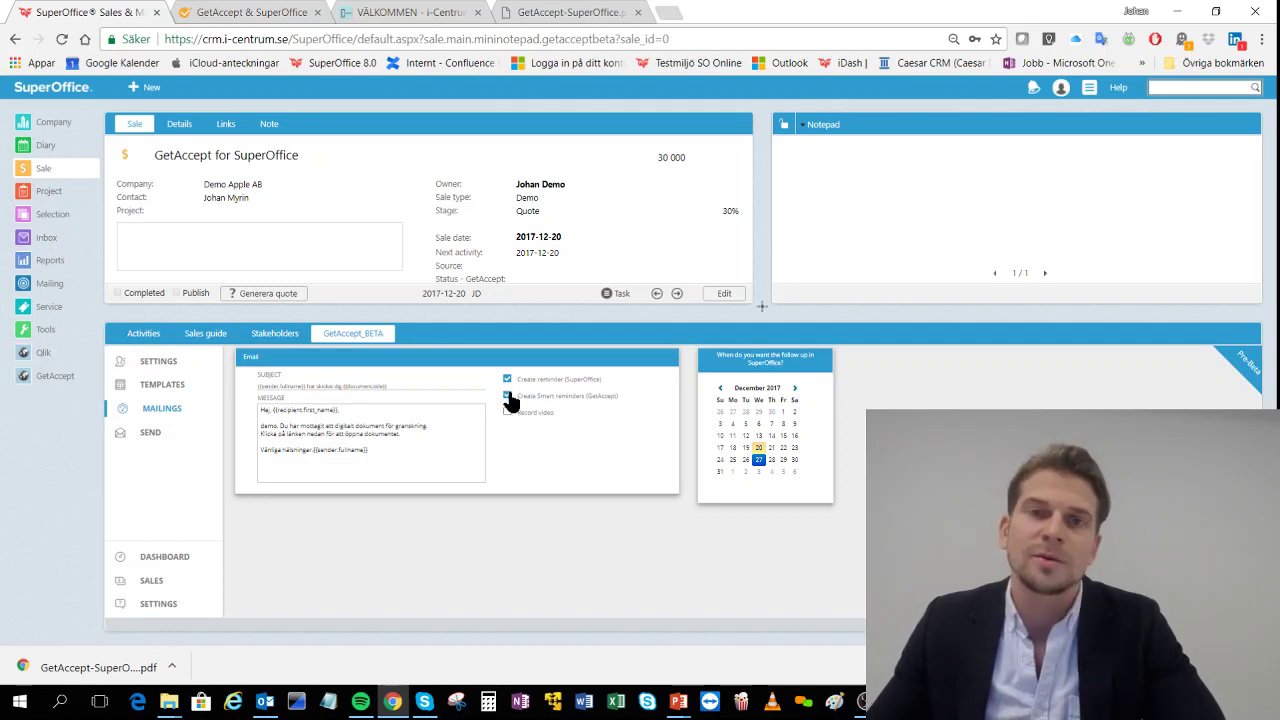
click(507, 380)
click(507, 396)
Turn on Record video for the mailing and proceed to the sending stage to review the document's summary
click(508, 413)
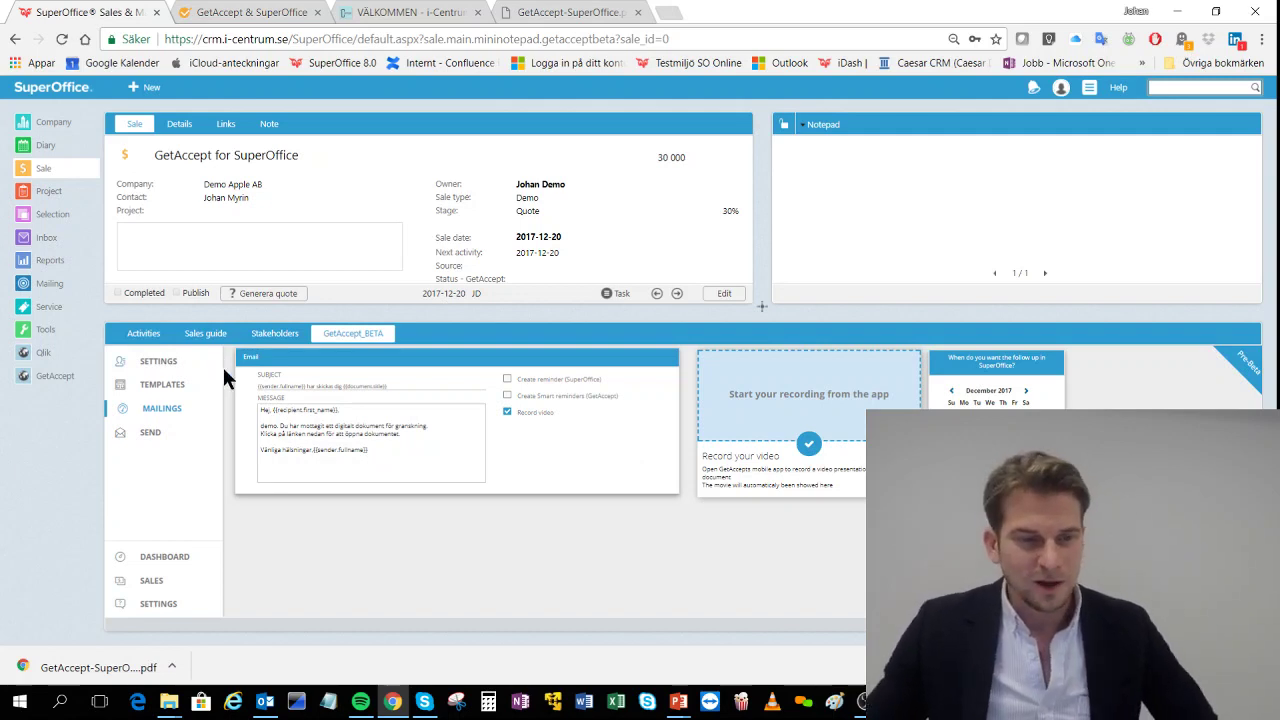
click(155, 440)
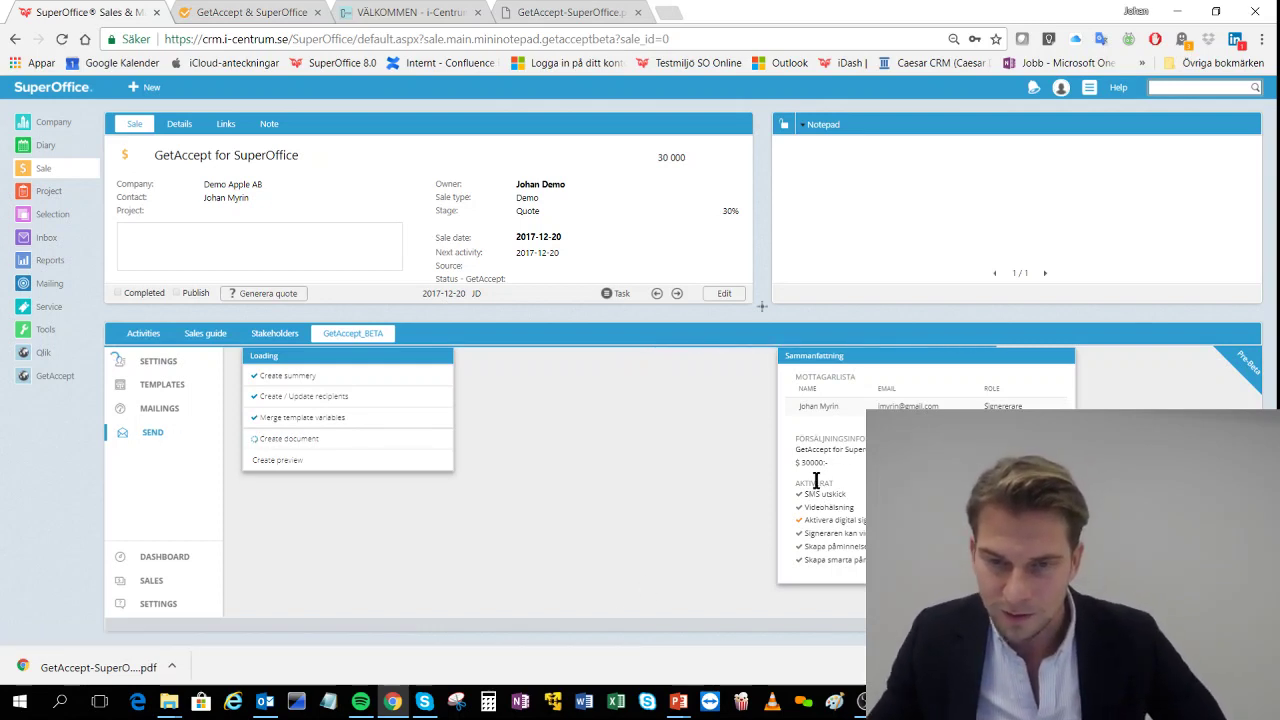
drag(814, 449, 866, 449)
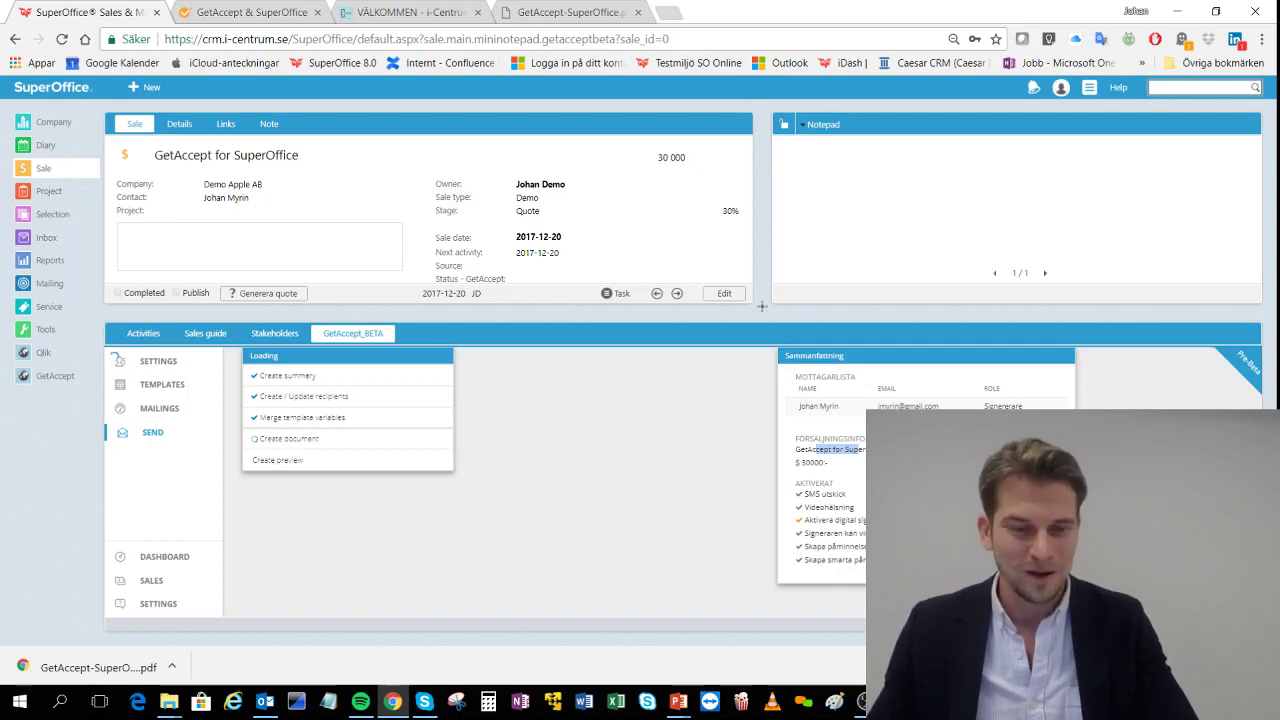
Switch to the PowerPoint presentation and advance to the GetAccept price model slide
key(alt+Tab)
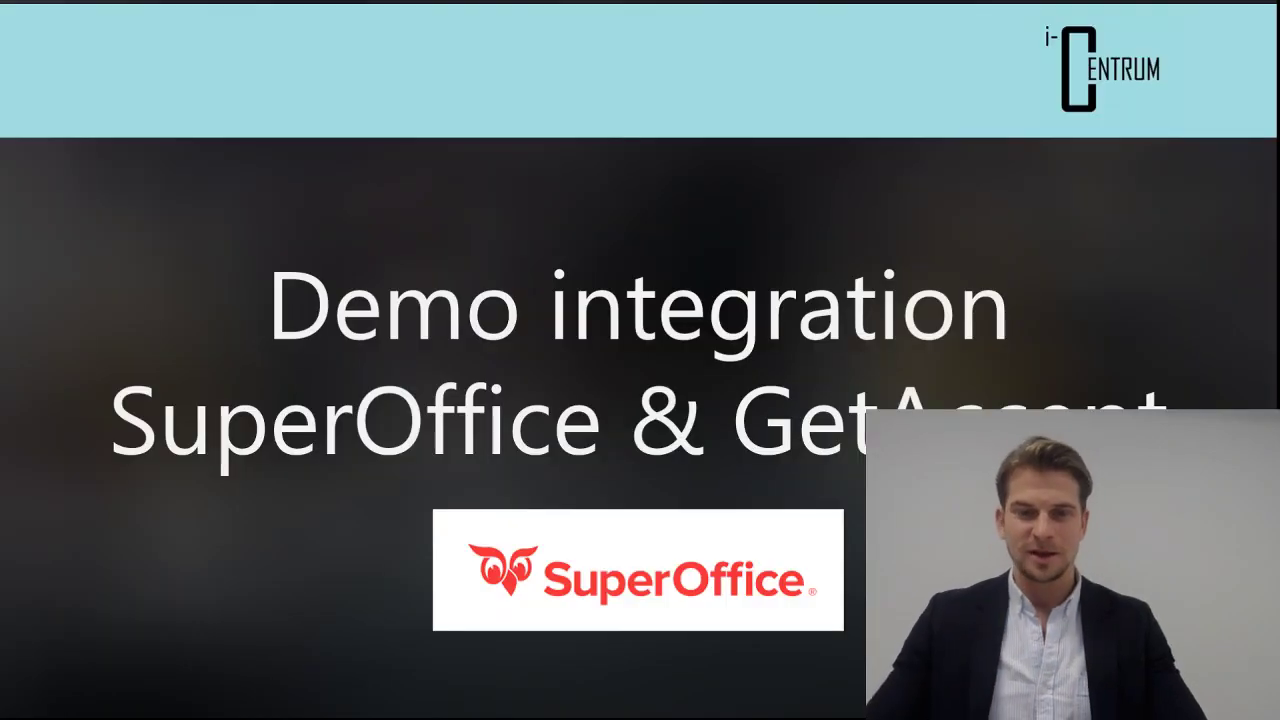
key(Right)
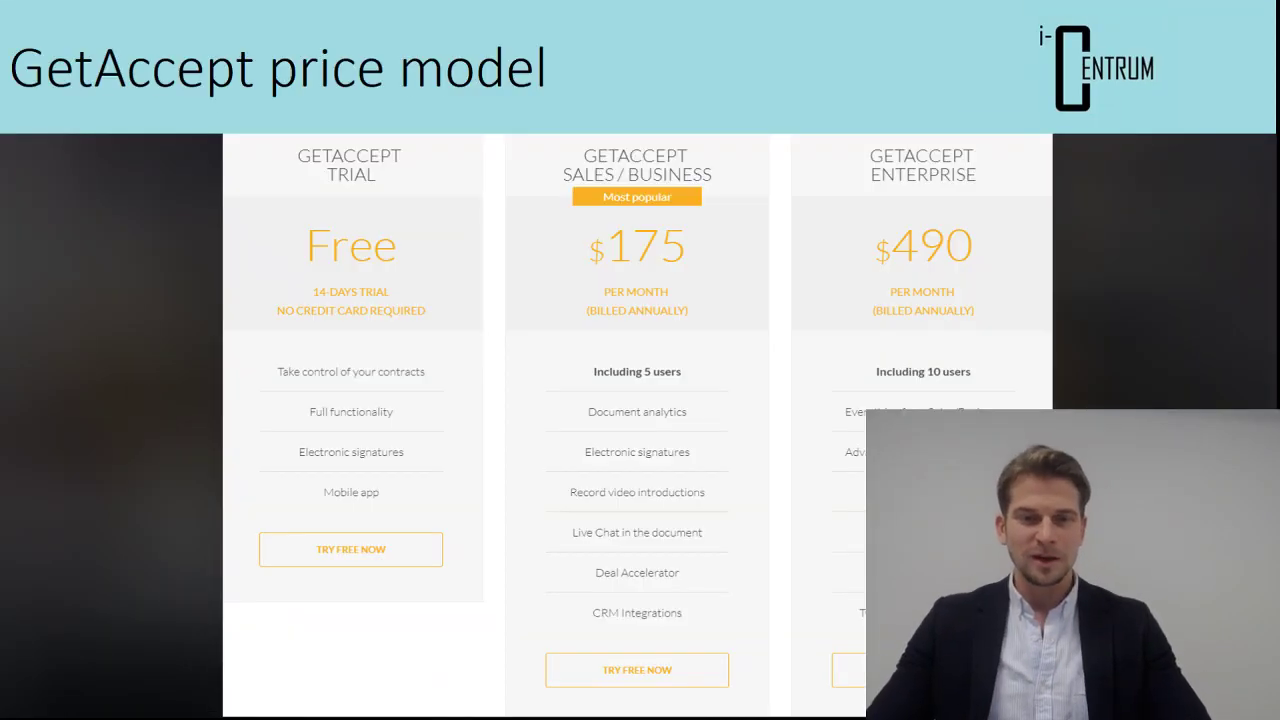